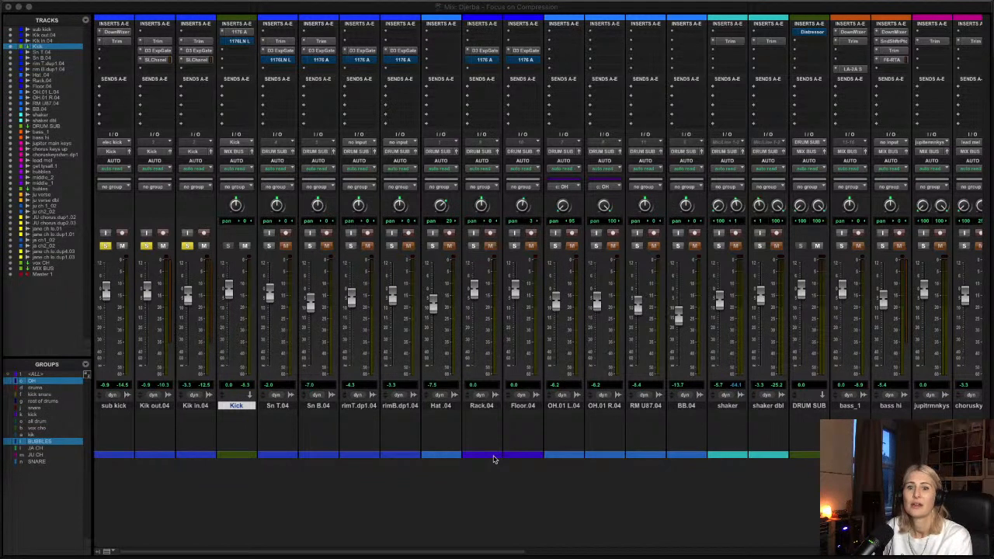
- Play the session and unsolo the sub kick, Kik out.04 and Kik in.04 tracks to hear the full mix
click(497, 511)
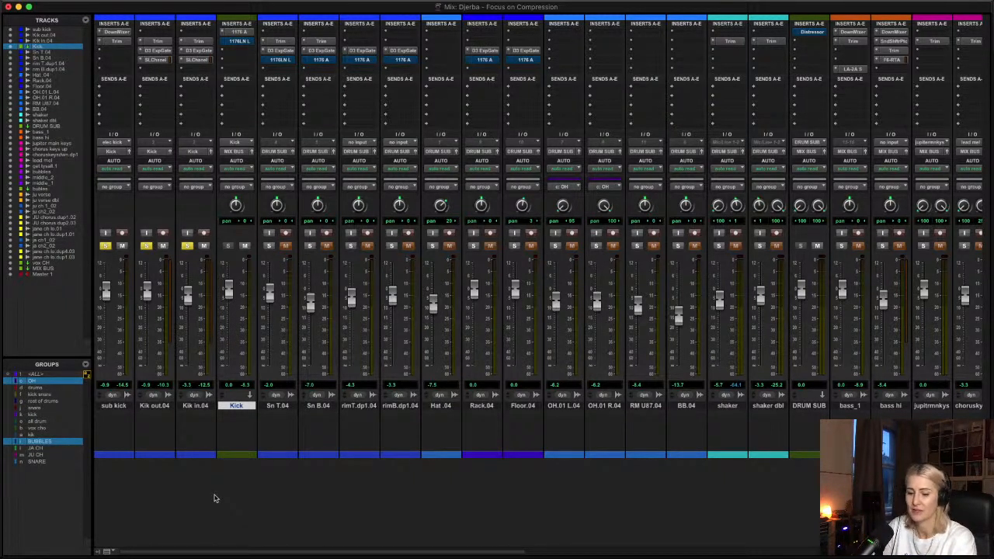
key(space)
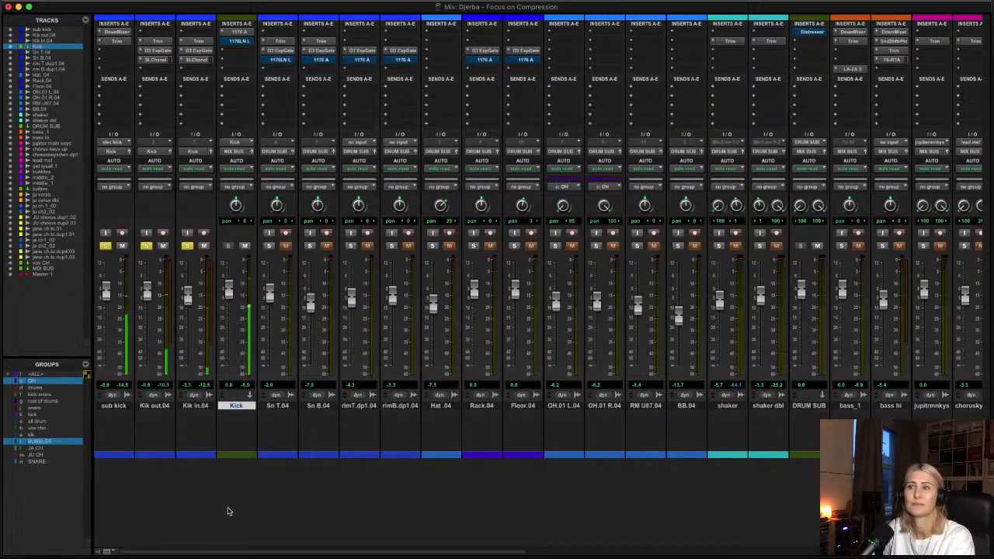
click(187, 246)
click(146, 246)
click(106, 246)
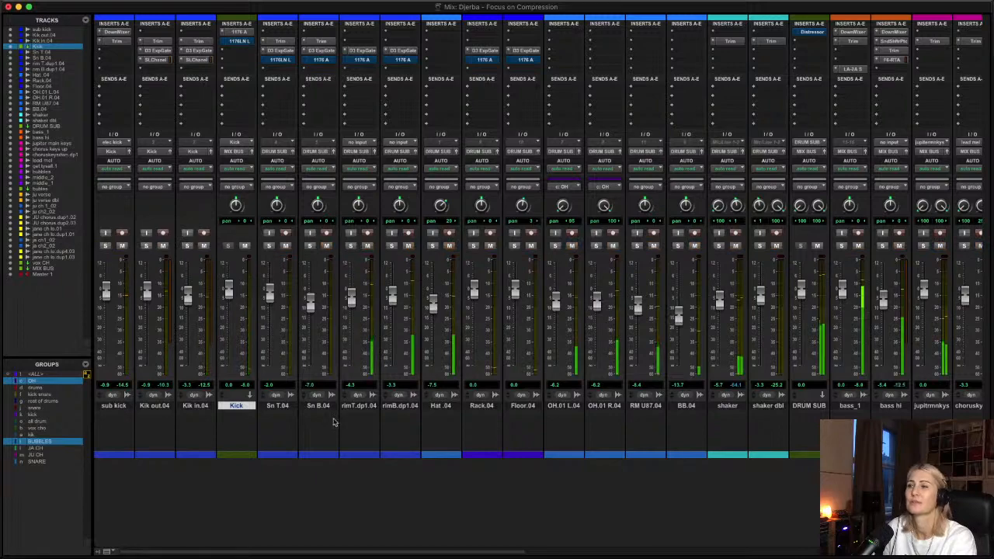
- Review the mixer channels from the drums through to the master, selecting the vox CH bus along the way
scroll(566, 510, right, 4)
scroll(566, 510, right, 15)
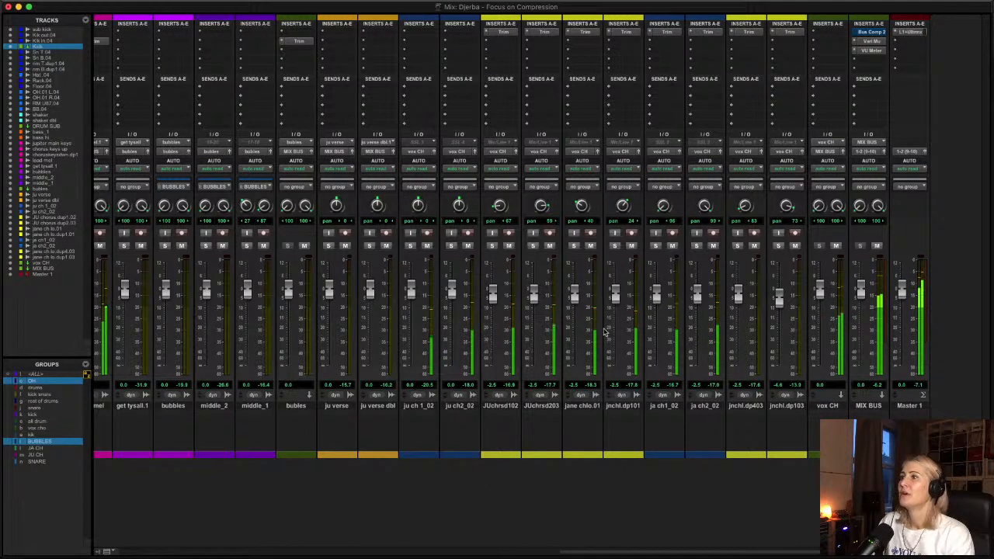
click(837, 406)
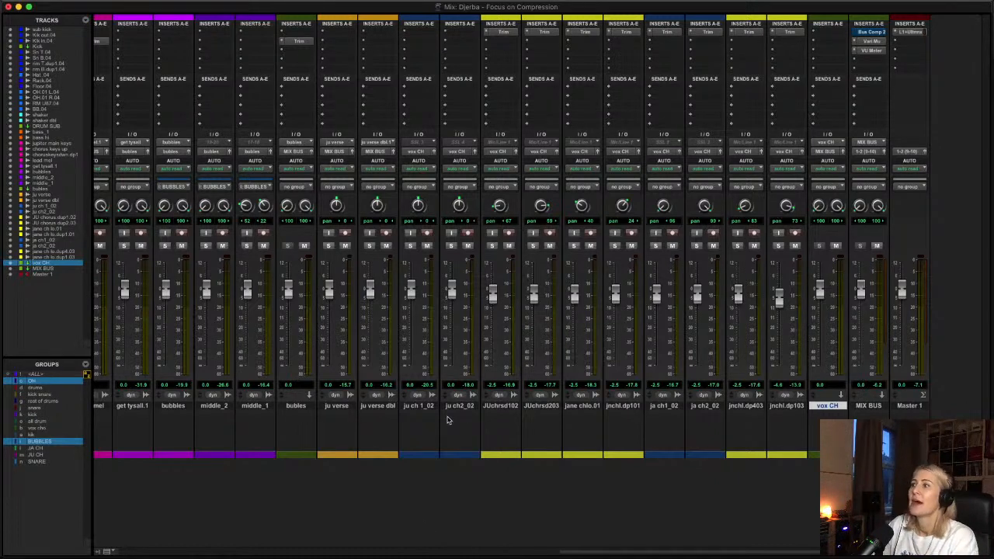
scroll(429, 474, left, 3)
scroll(426, 474, left, 1)
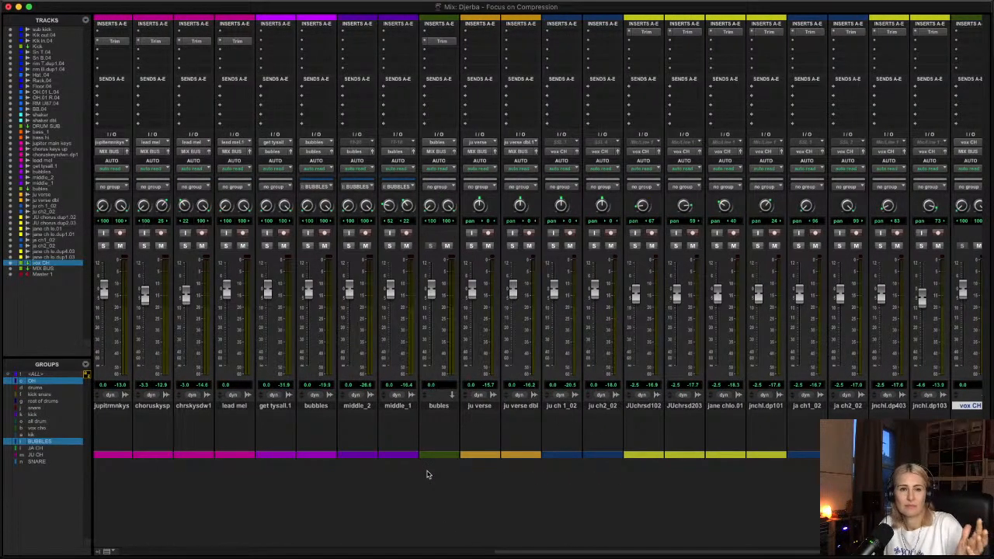
scroll(426, 475, left, 13)
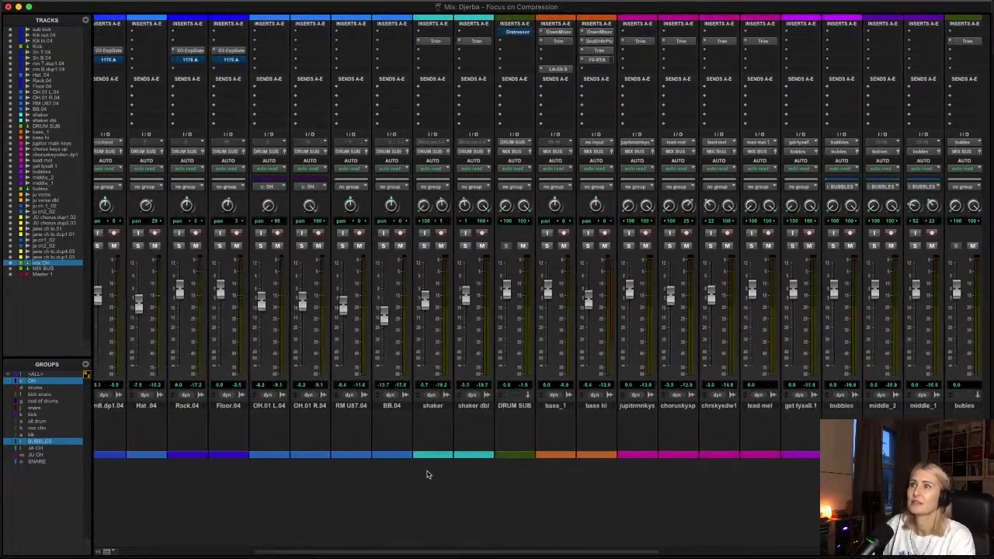
scroll(426, 474, left, 8)
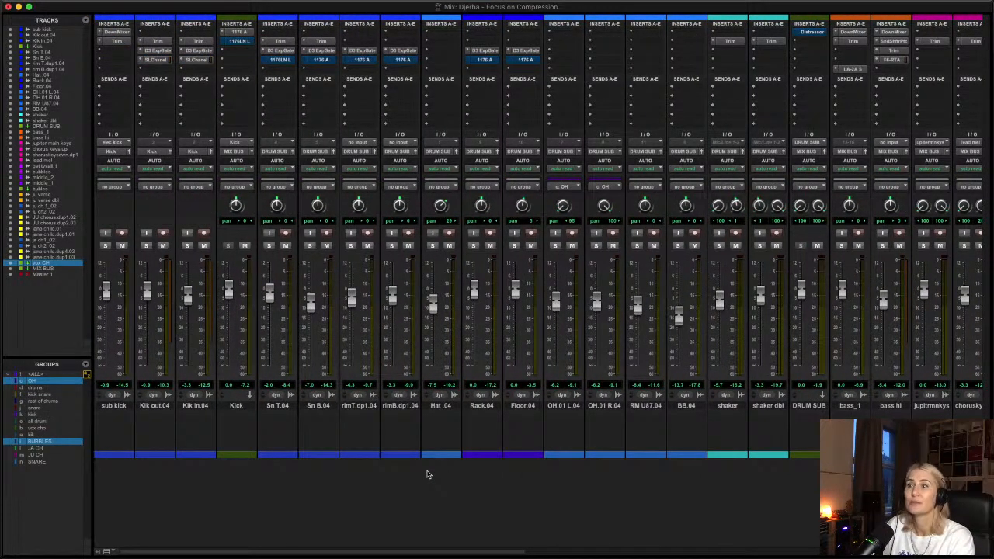
- Review the arrangement's track waveforms in the Edit window and return to the Mix window
key(super+equal)
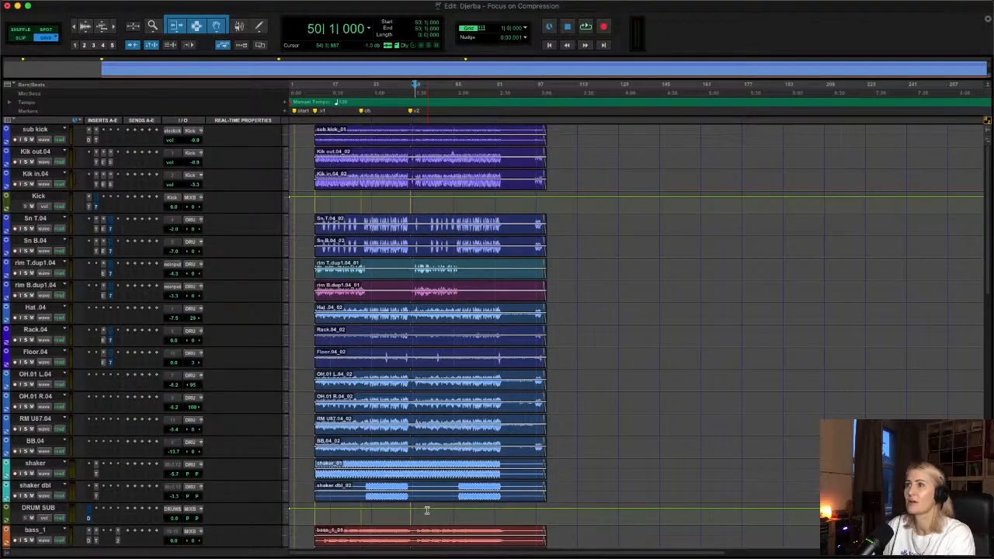
scroll(525, 394, down, 10)
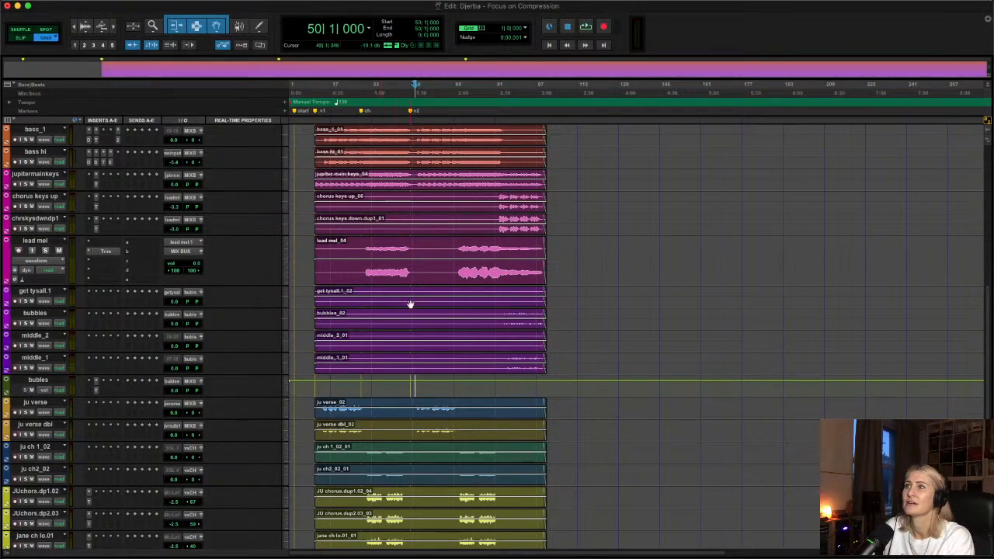
key(super+equal)
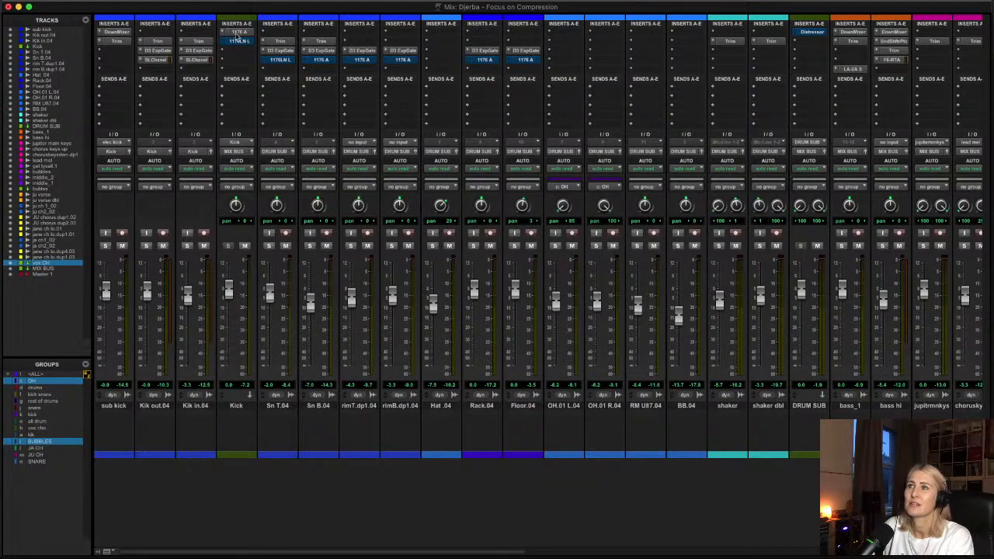
- Examine the Trim gain settings on the Kik out.04, Sn B.04 and shaker tracks, closing each plug-in
click(155, 42)
drag(660, 138, 508, 150)
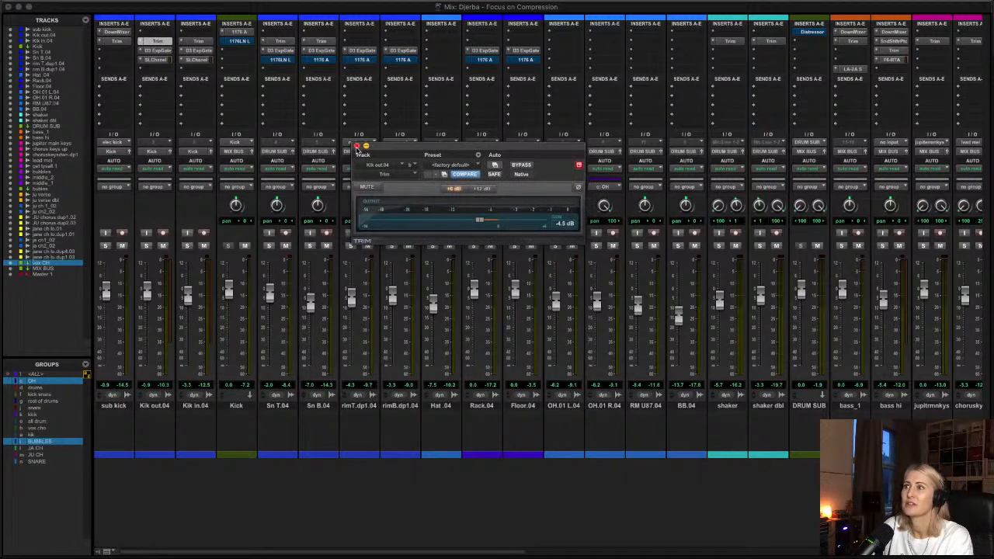
click(356, 146)
click(321, 42)
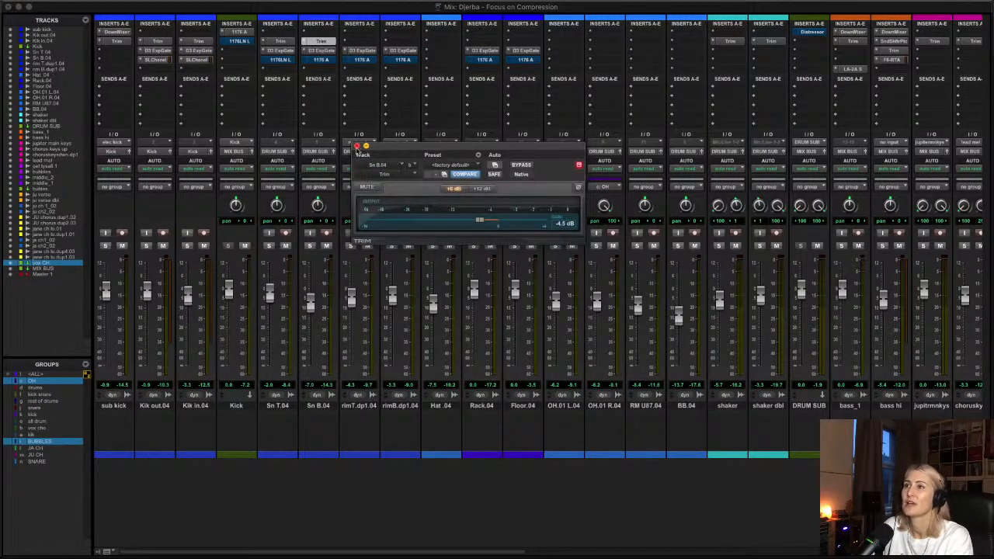
click(356, 146)
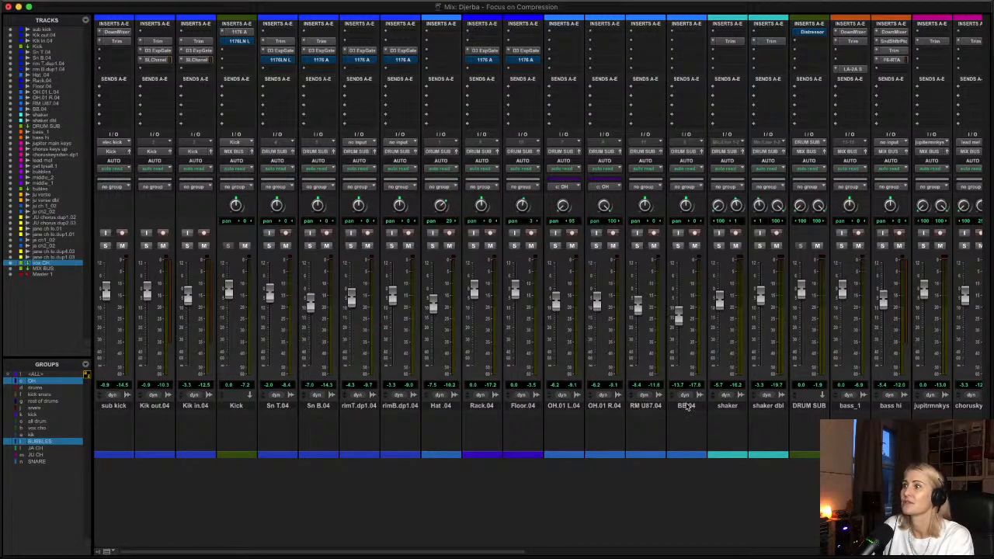
click(730, 42)
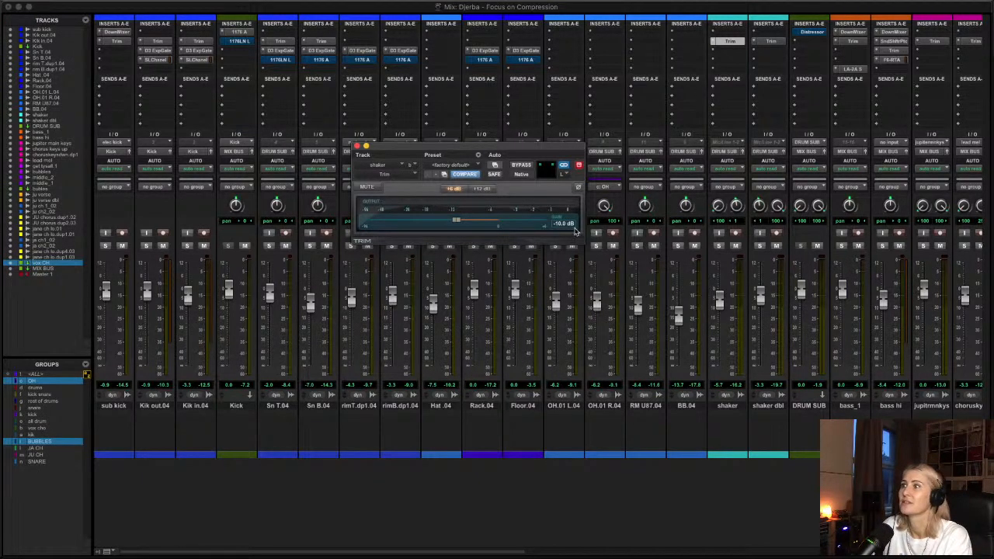
click(357, 145)
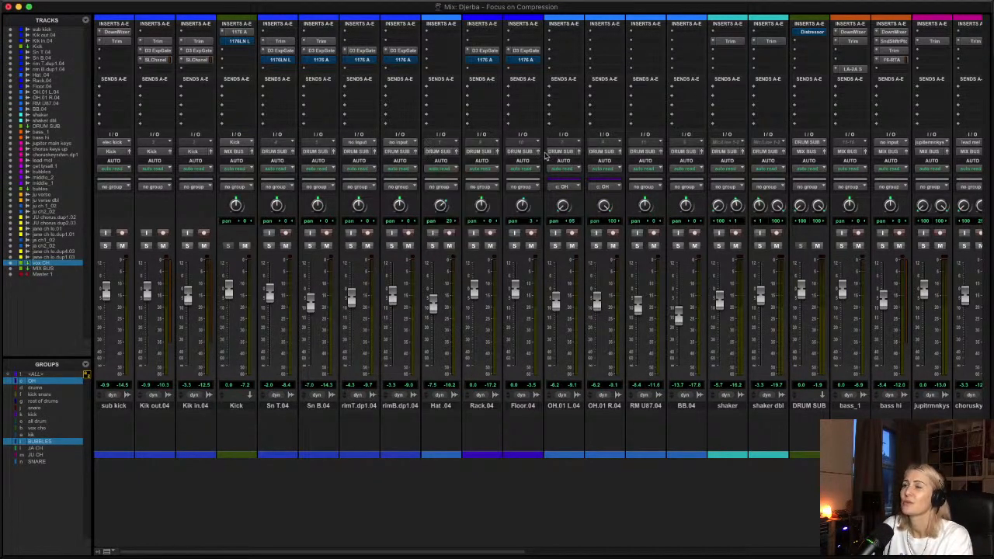
- Open the VU Meter on the MIX BUS and check the mix level on it during playback
scroll(546, 156, right, 15)
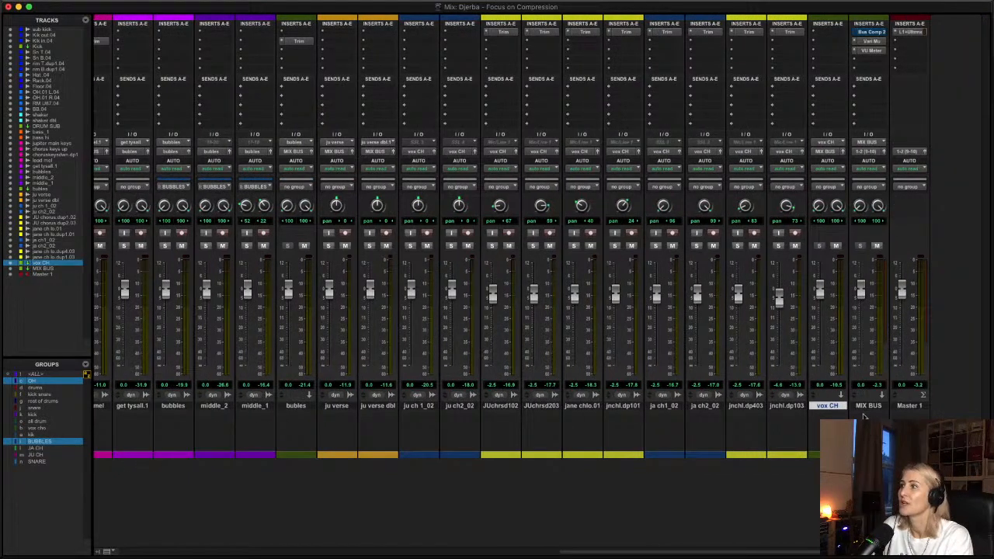
click(868, 405)
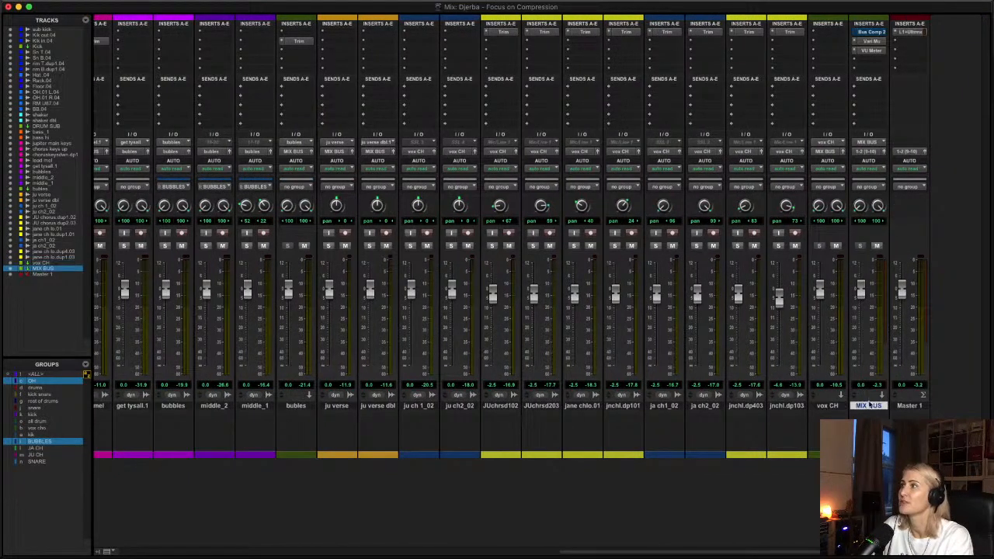
click(871, 50)
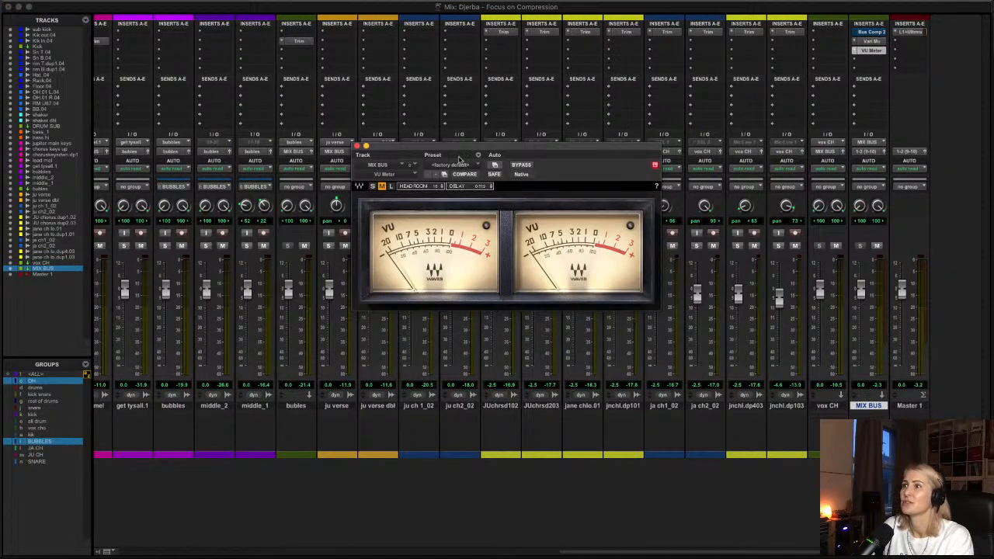
drag(492, 150, 475, 114)
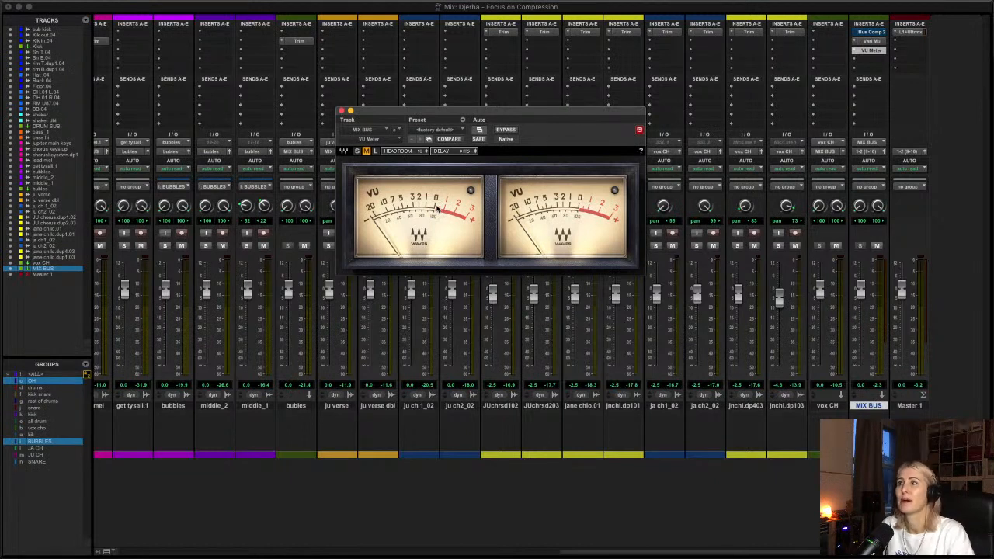
drag(381, 115, 420, 86)
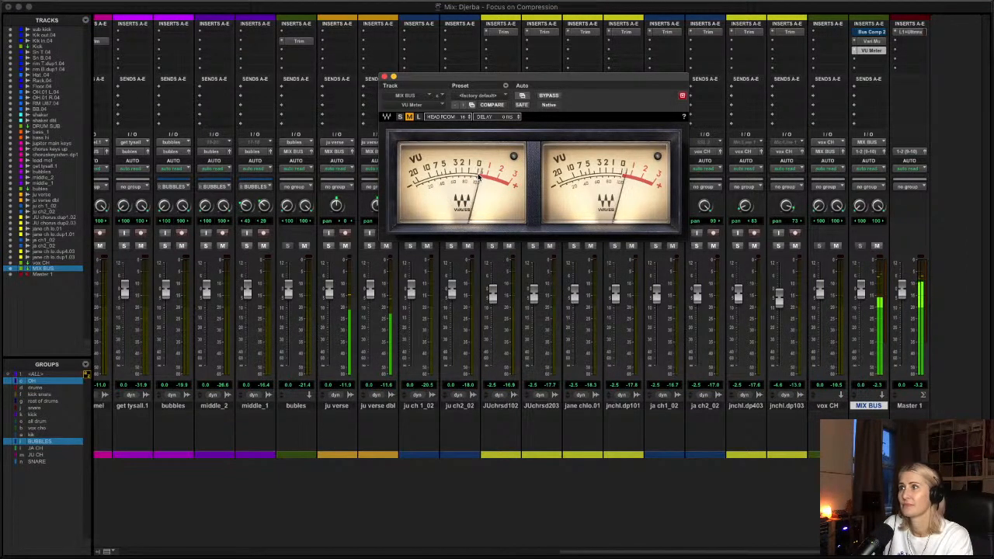
key(space)
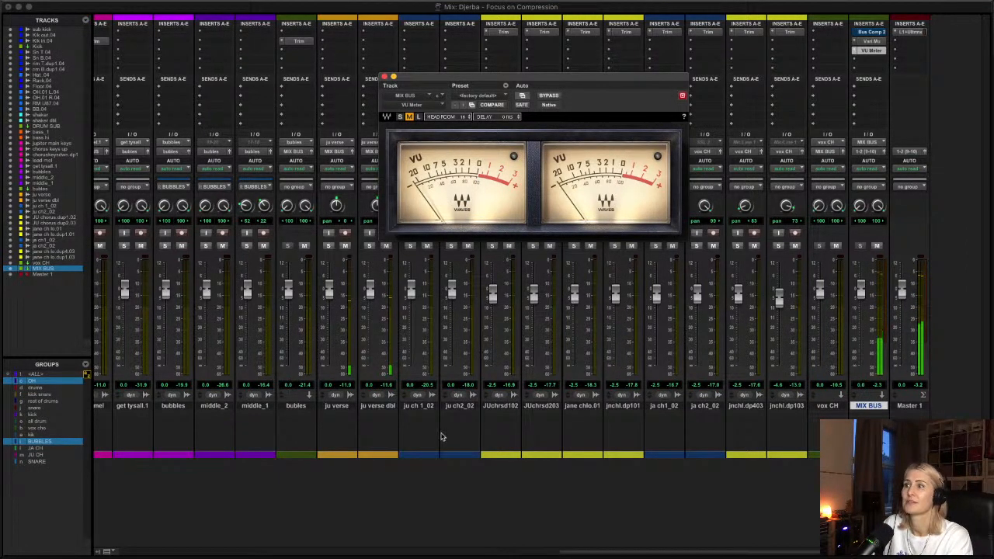
click(497, 509)
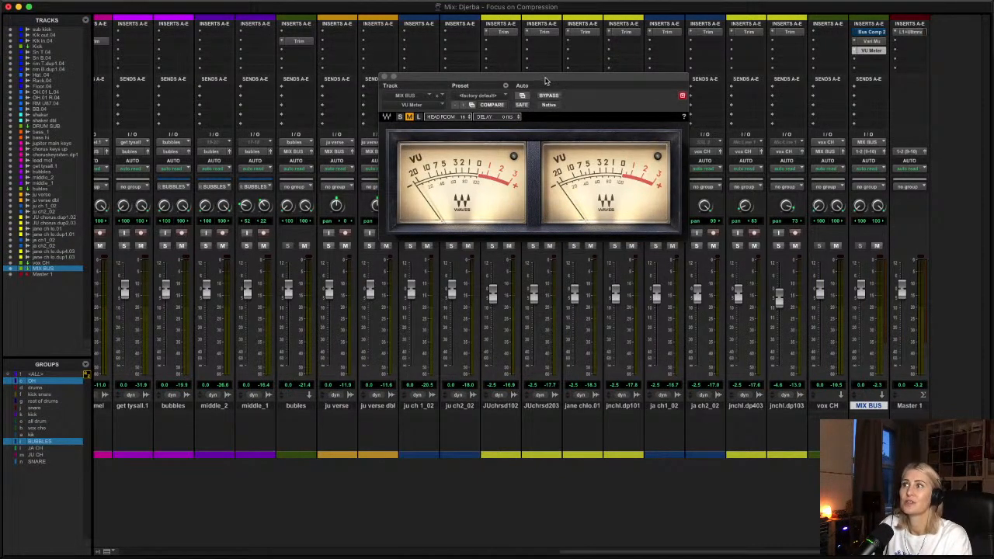
drag(559, 74, 508, 145)
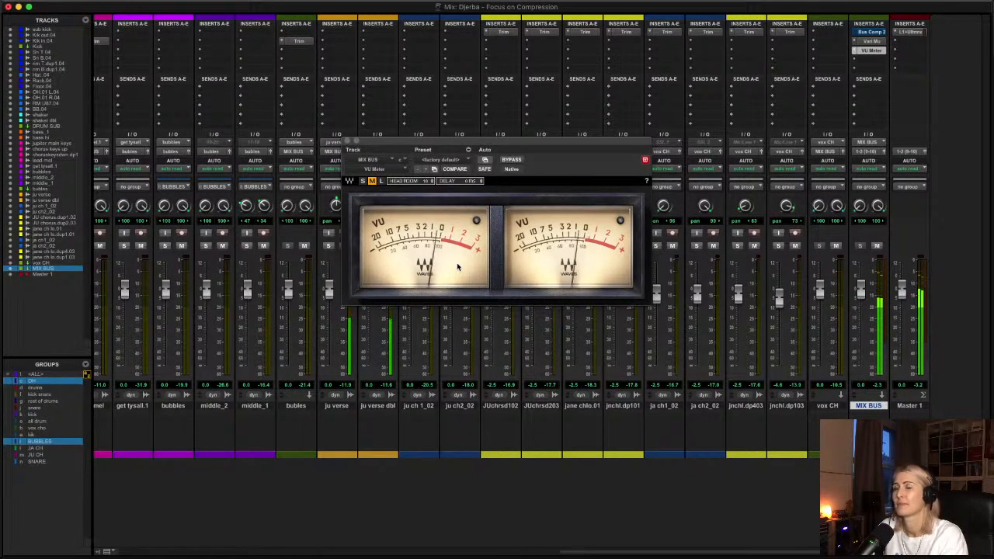
- Bypass the LA-2A on bass_1, the 1176 A on Kick and the Vari Mu on MIX BUS while monitoring the VU Meter, and stop playback
scroll(253, 111, left, 5)
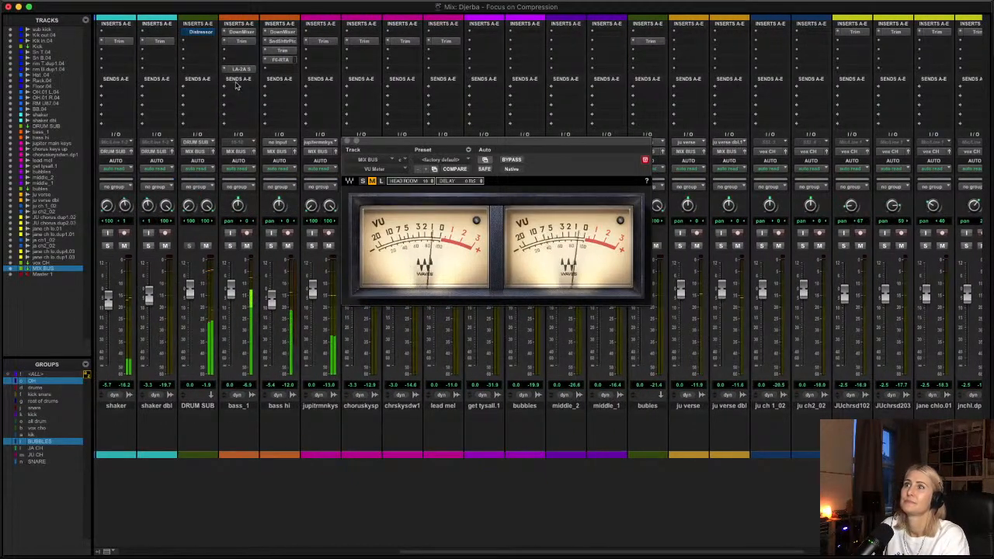
scroll(187, 89, left, 2)
scroll(187, 89, left, 8)
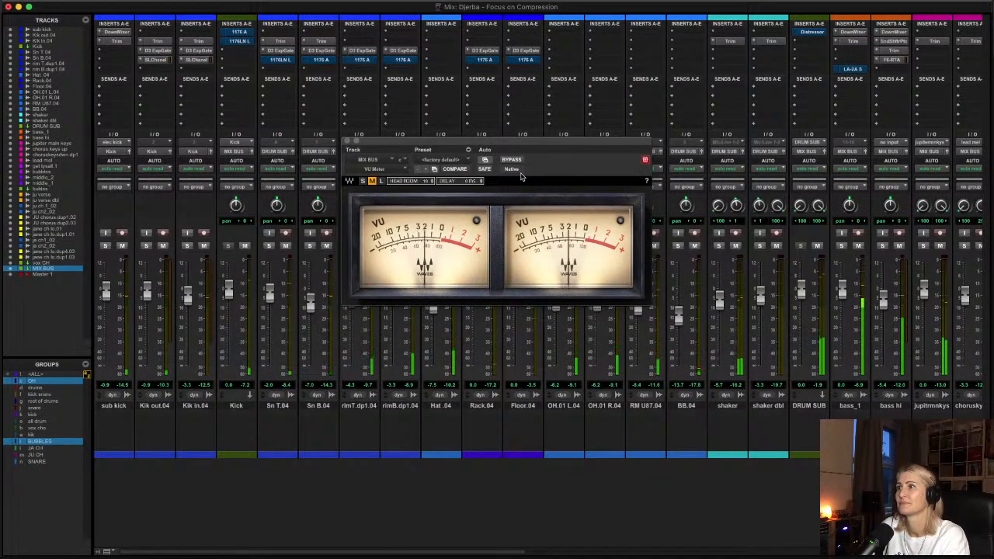
drag(425, 147, 523, 167)
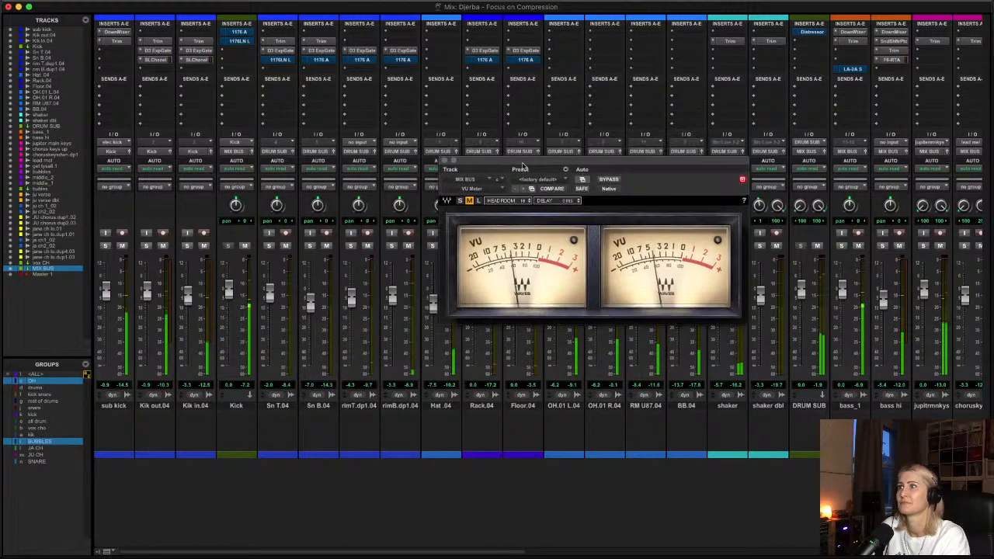
scroll(657, 104, right, 15)
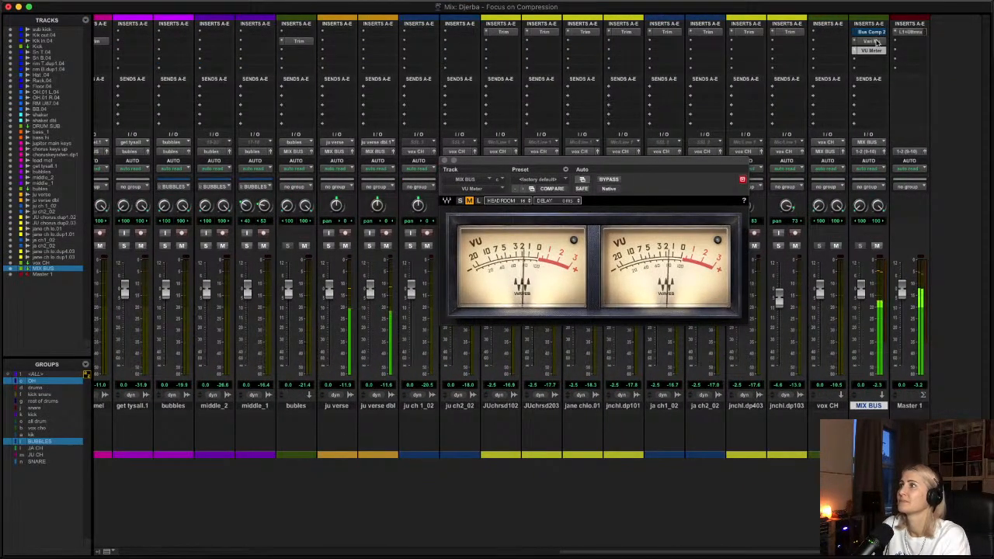
drag(591, 162, 584, 126)
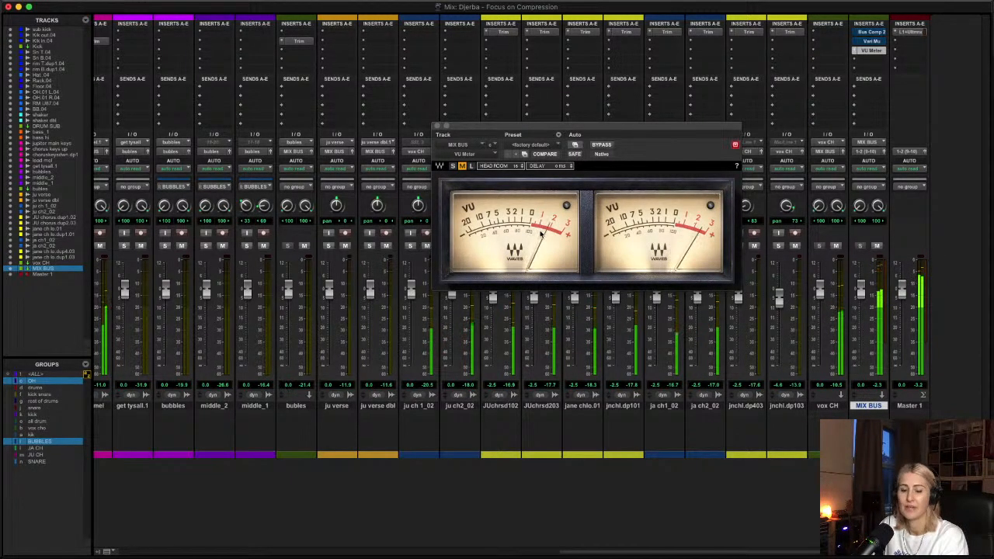
key(space)
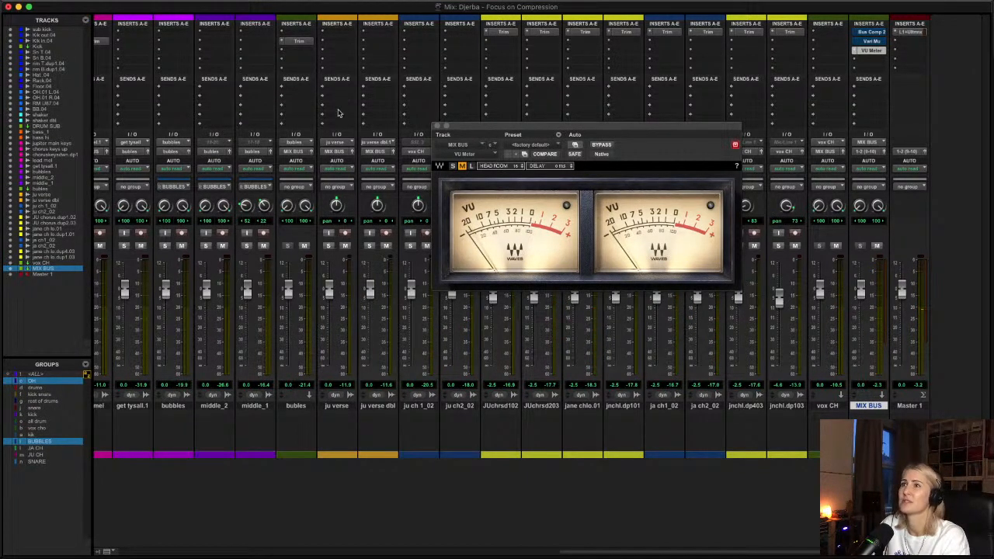
- Return to the drum channels in the mixer and close the VU Meter
scroll(341, 114, left, 15)
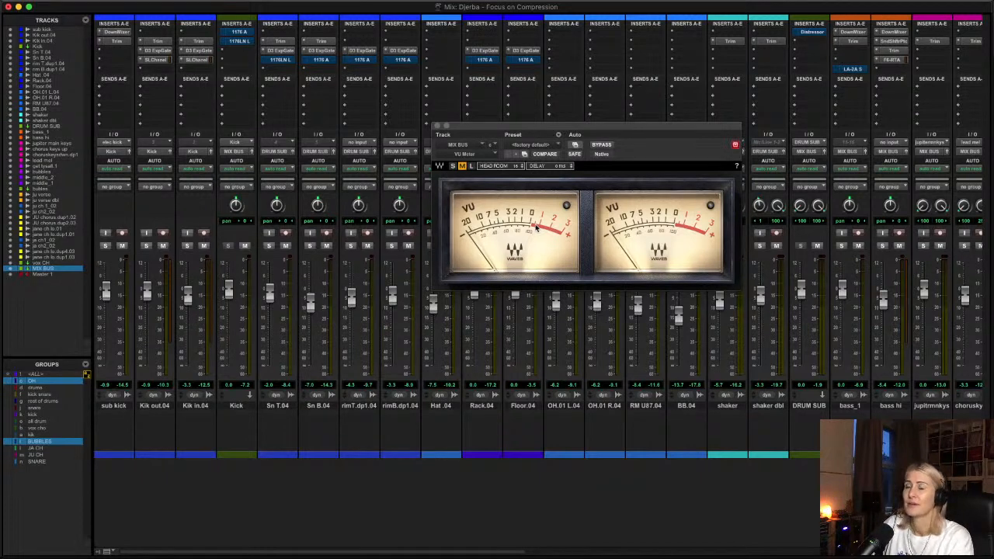
drag(535, 130, 554, 102)
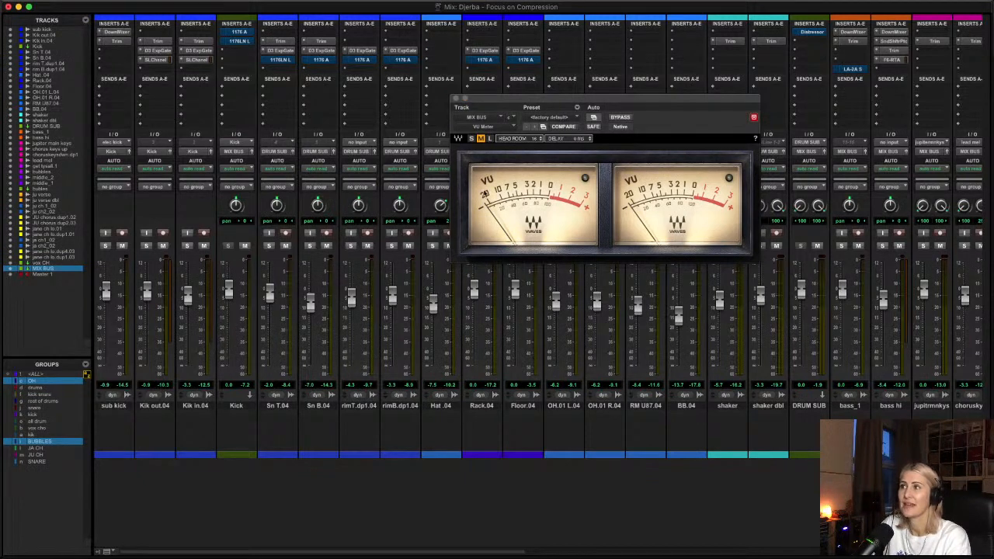
click(455, 99)
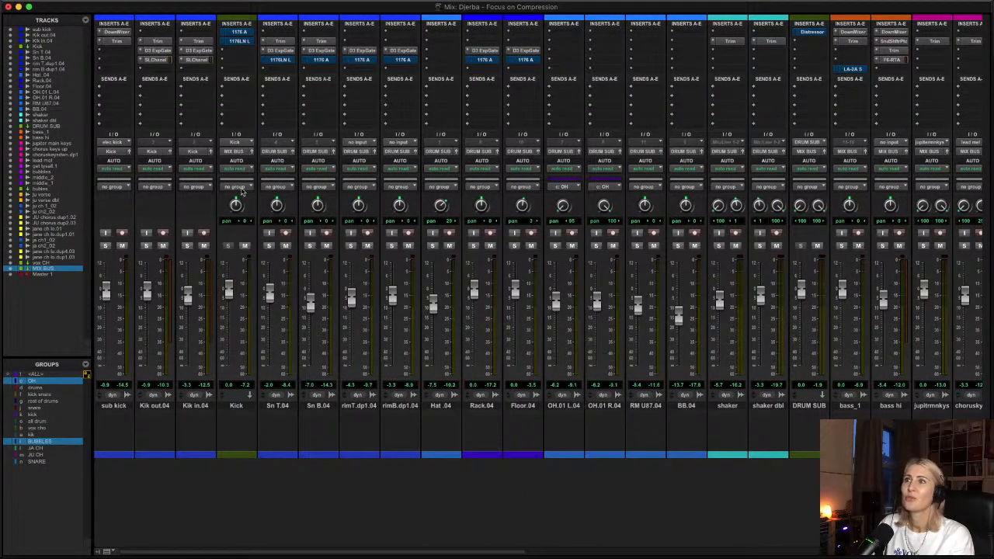
- Solo Kik out.04 and compare it with its Expander/Gate bypassed and active during playback, raising the Kick fader for listening
click(158, 52)
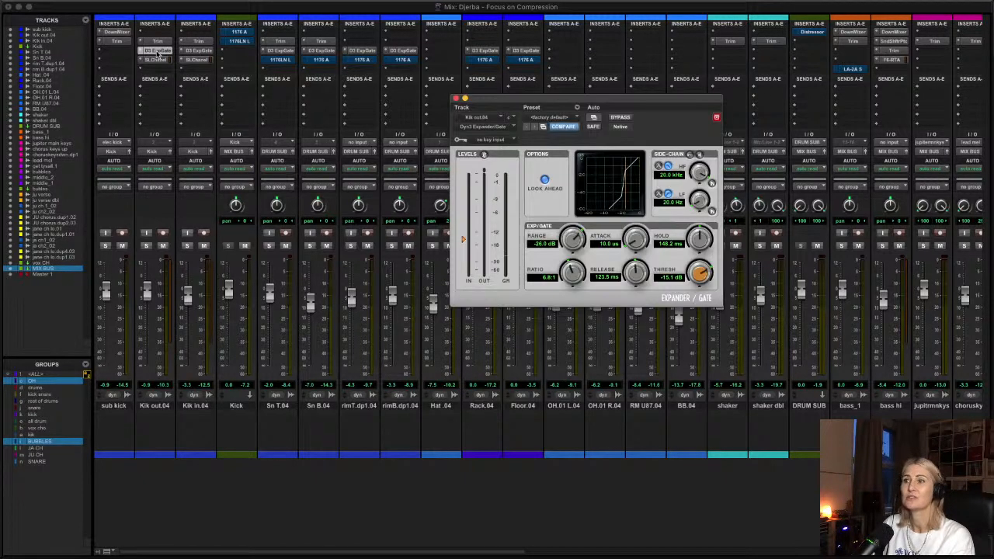
drag(525, 103, 525, 126)
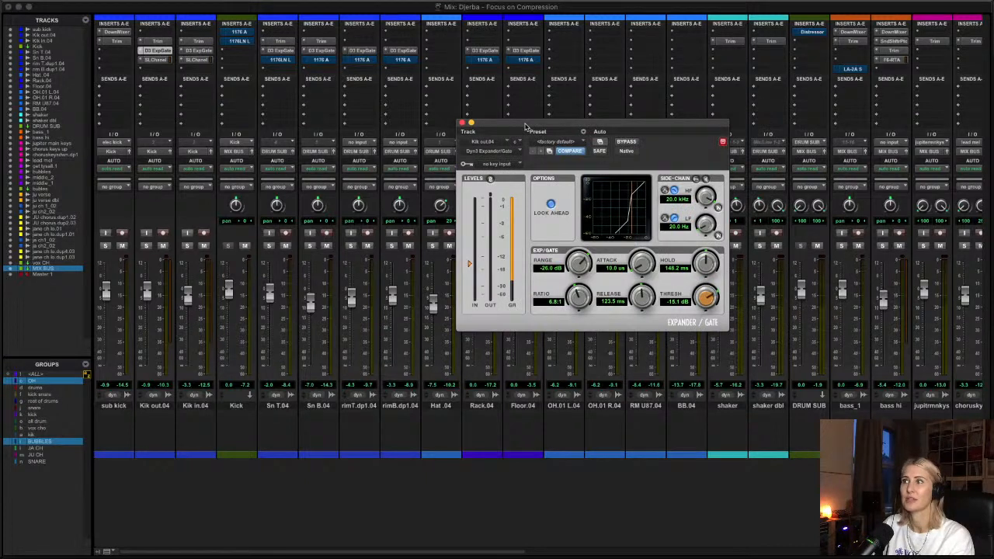
click(460, 123)
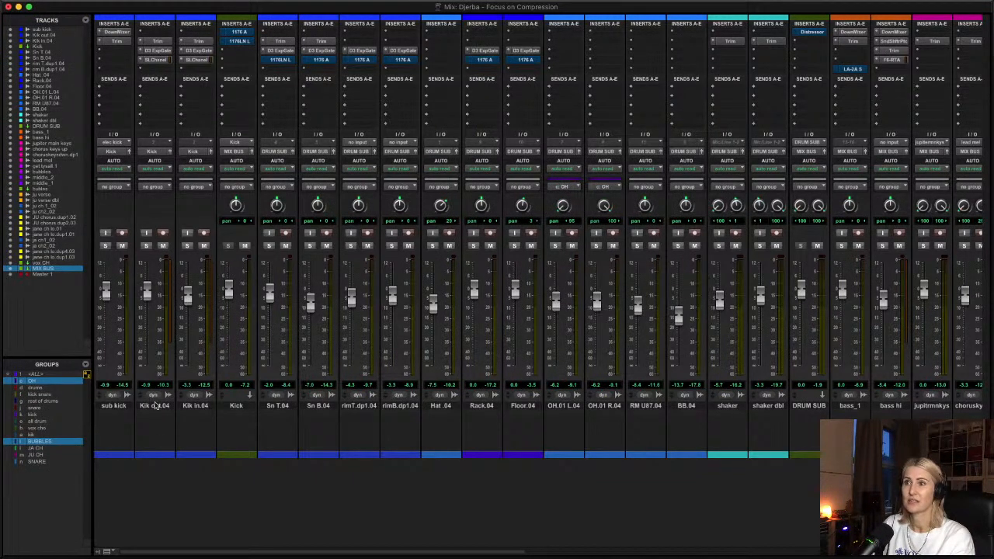
click(146, 246)
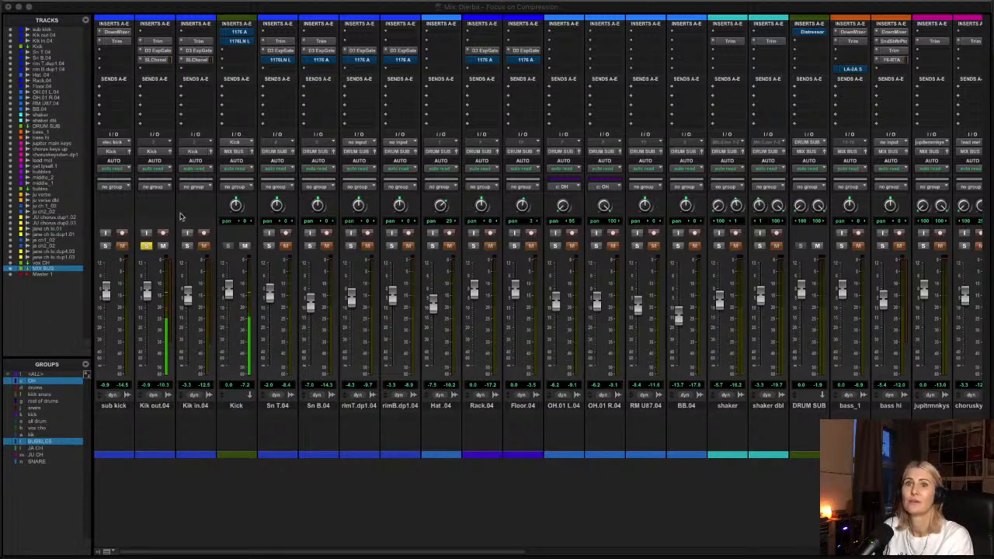
click(157, 51)
super+click(158, 52)
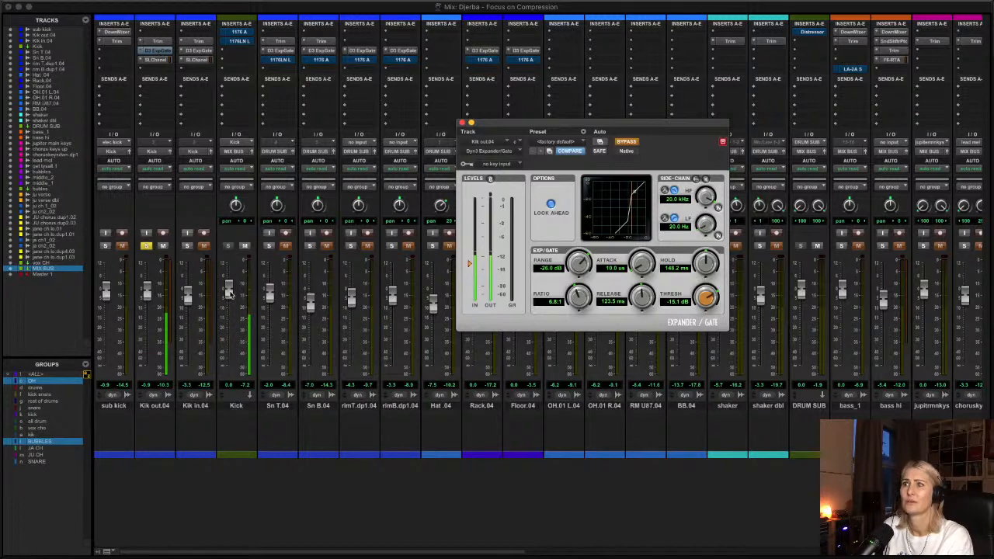
drag(229, 292, 228, 278)
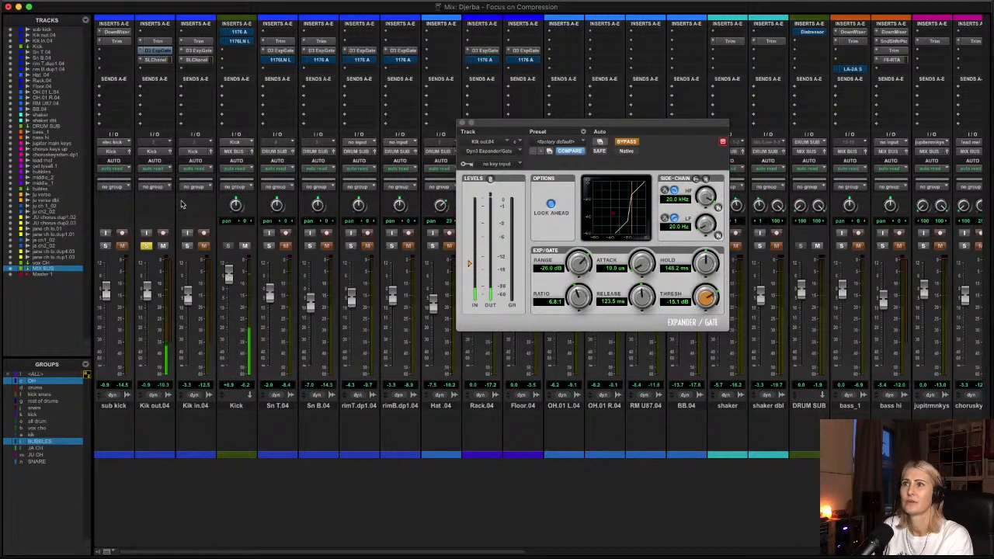
super+click(158, 53)
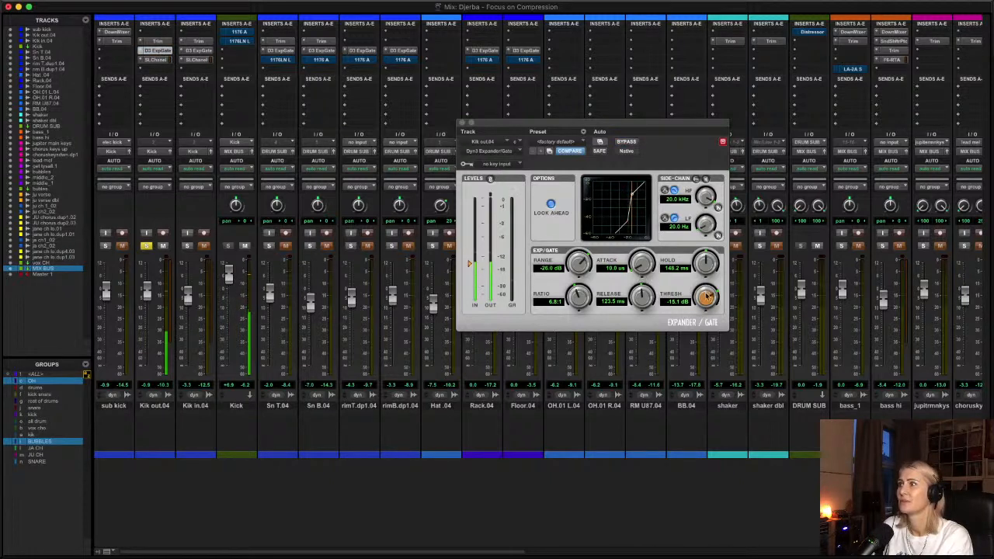
- Set the Kik out.04 gate's threshold to -12.1 dB, hold to 102.5 ms and release to 89.9 ms, and lower the Kick fader to +0.2 dB
drag(707, 295, 697, 274)
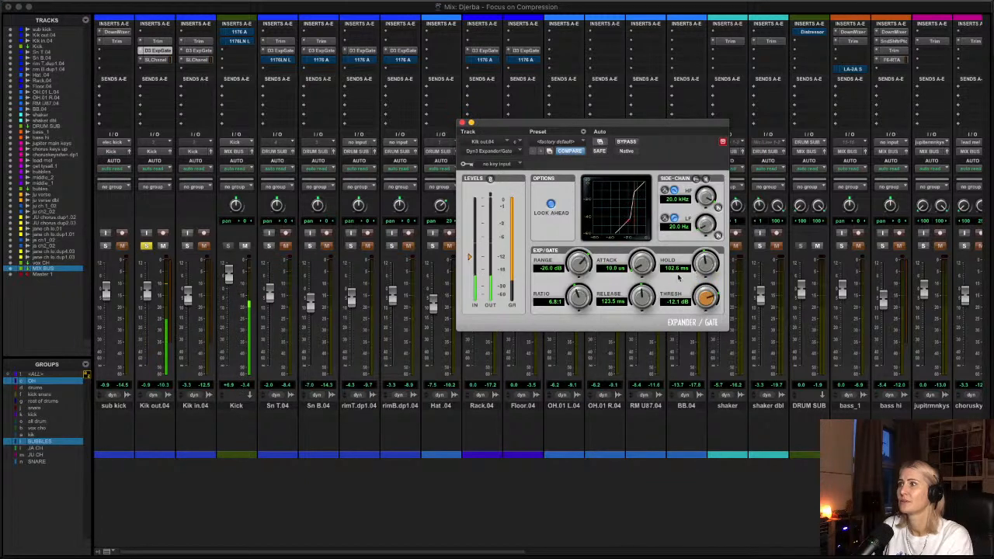
drag(641, 293, 640, 301)
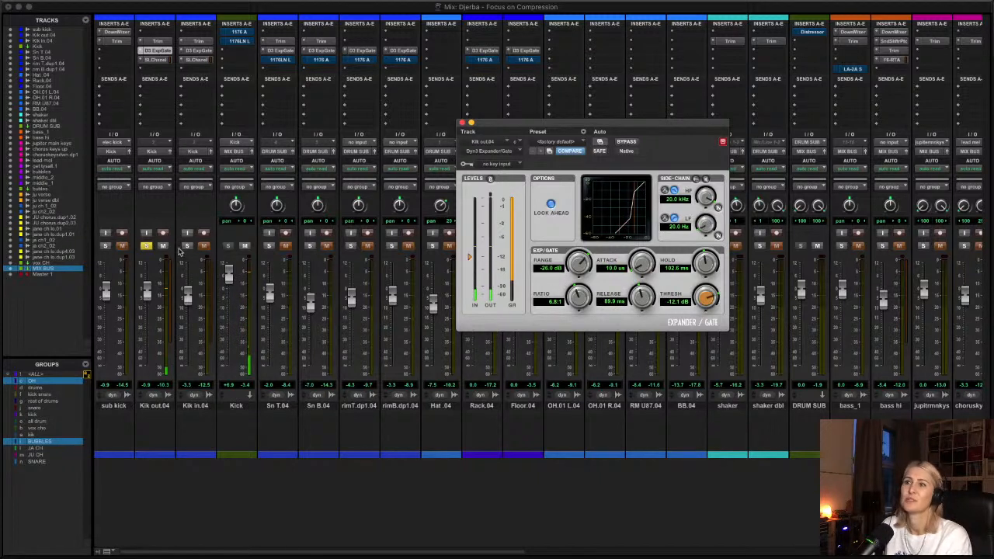
drag(229, 275, 228, 295)
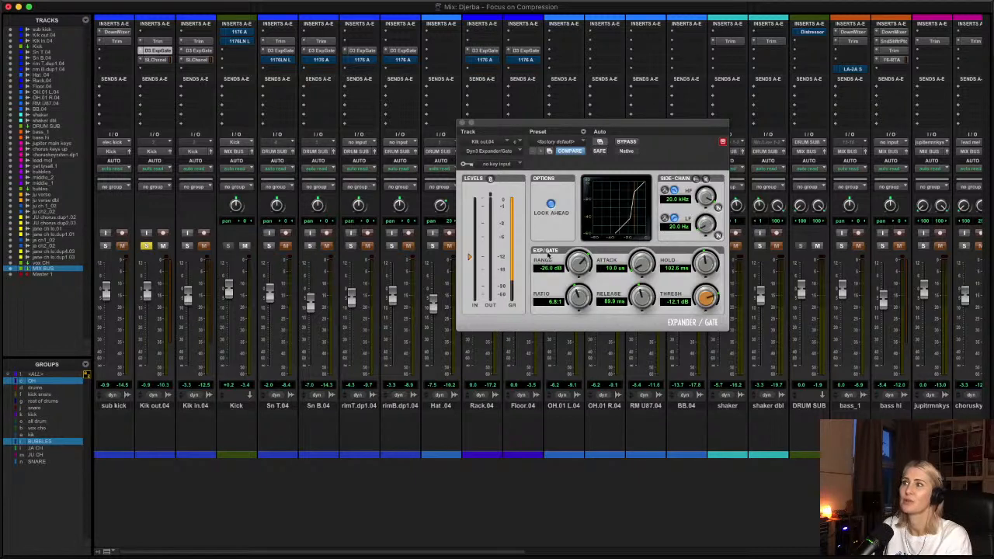
- Try gate ranges of -44.2, -29.6 and -80 dB on Kik out.04, finally setting the range to -20.2 dB
drag(557, 265, 572, 279)
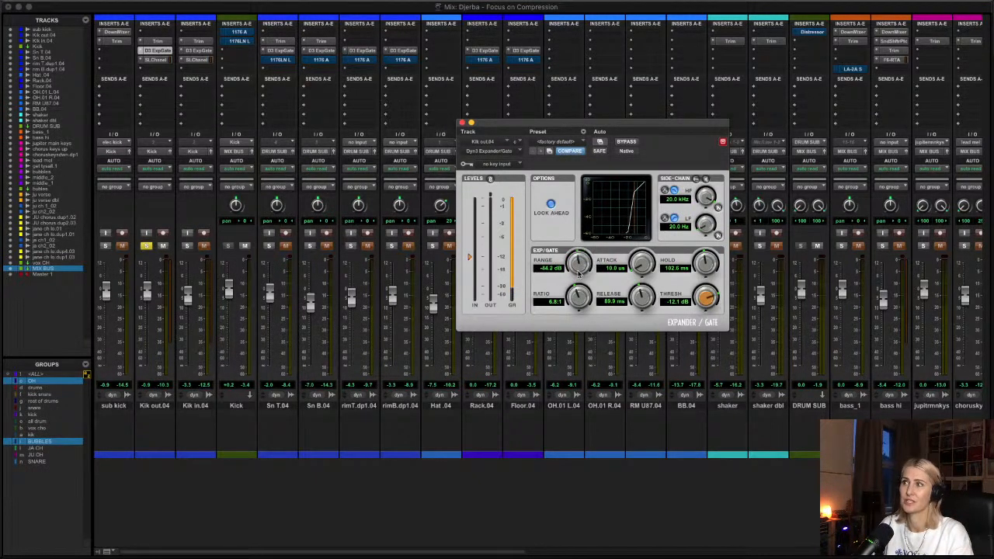
mouse_move(576, 280)
mouse_down()
mouse_move(584, 237)
mouse_move(581, 262)
mouse_up()
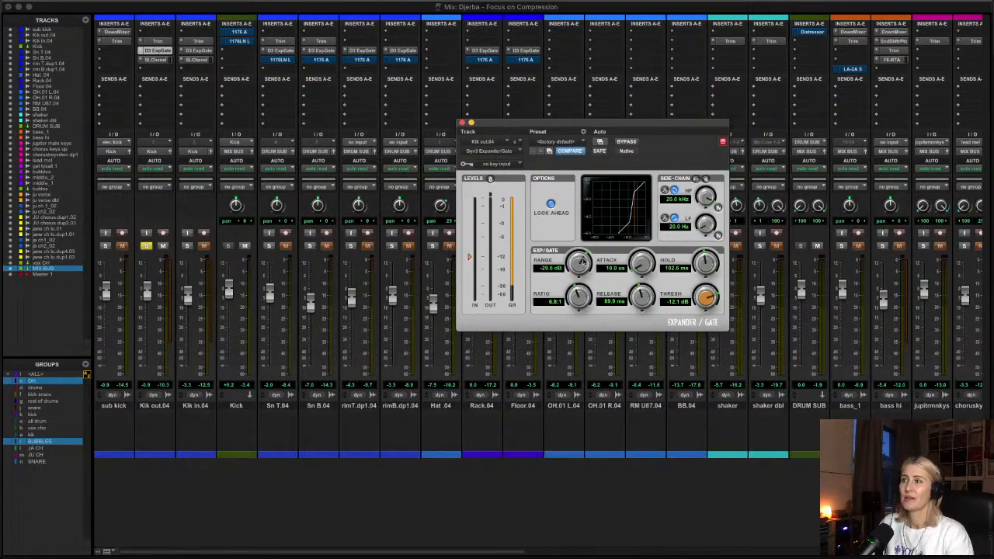
key(ctrl+Up)
click(645, 260)
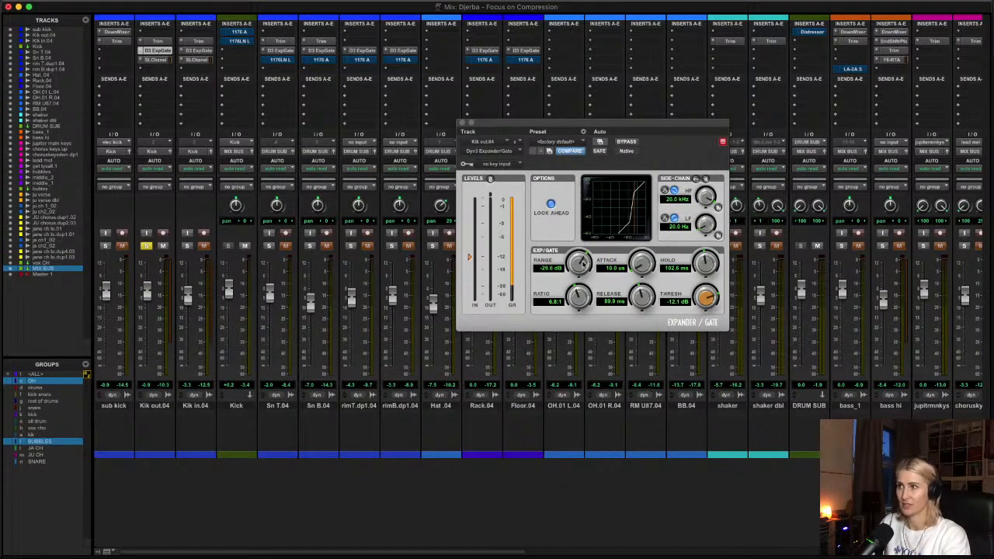
drag(582, 264, 574, 326)
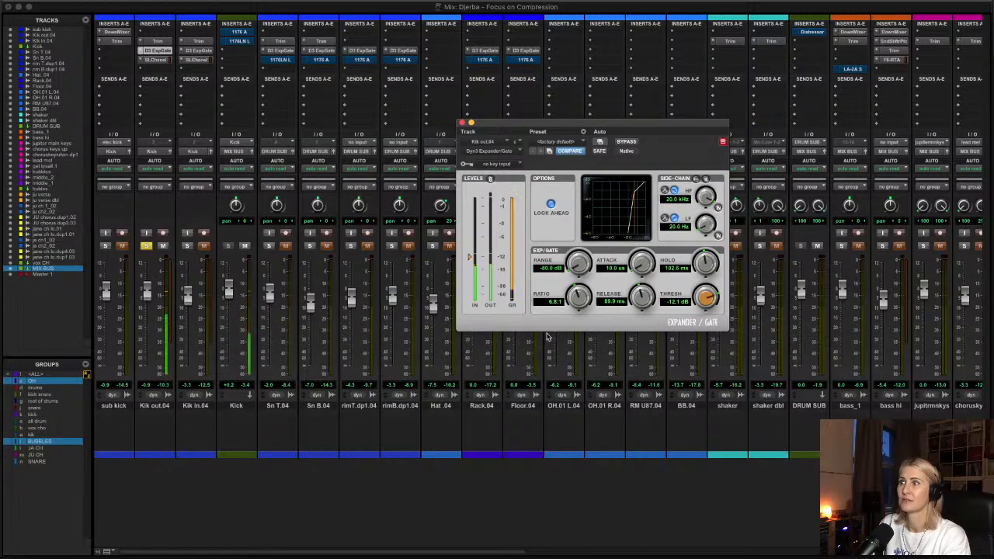
drag(578, 263, 547, 232)
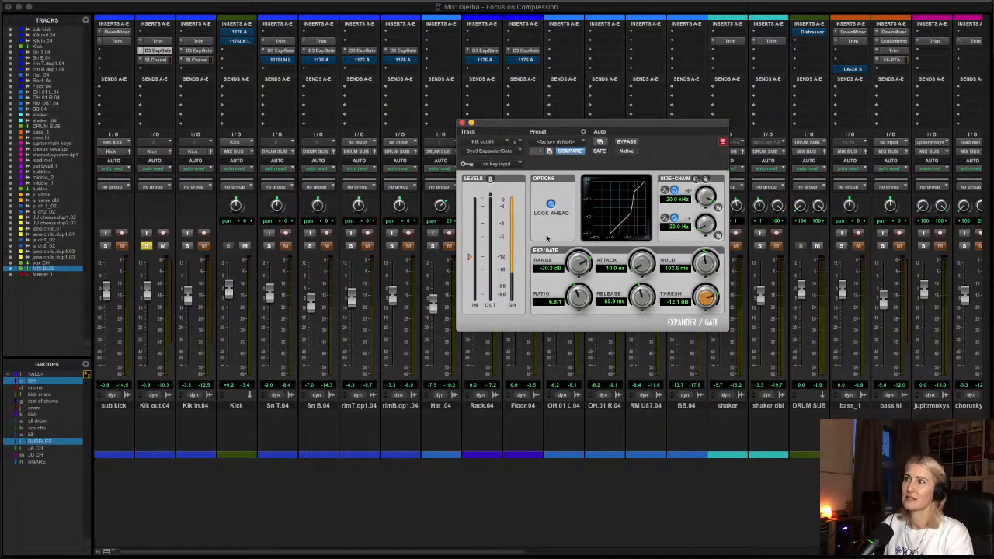
- Open the Expander/Gate on Kik in.04 to review its settings, and solo that track too
drag(507, 129, 503, 112)
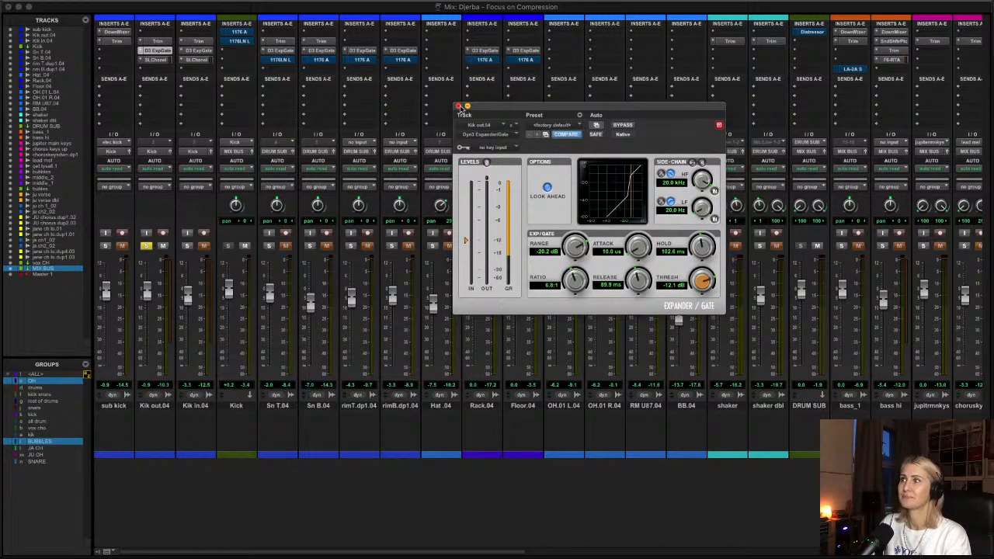
click(450, 109)
mouse_move(463, 108)
click(333, 126)
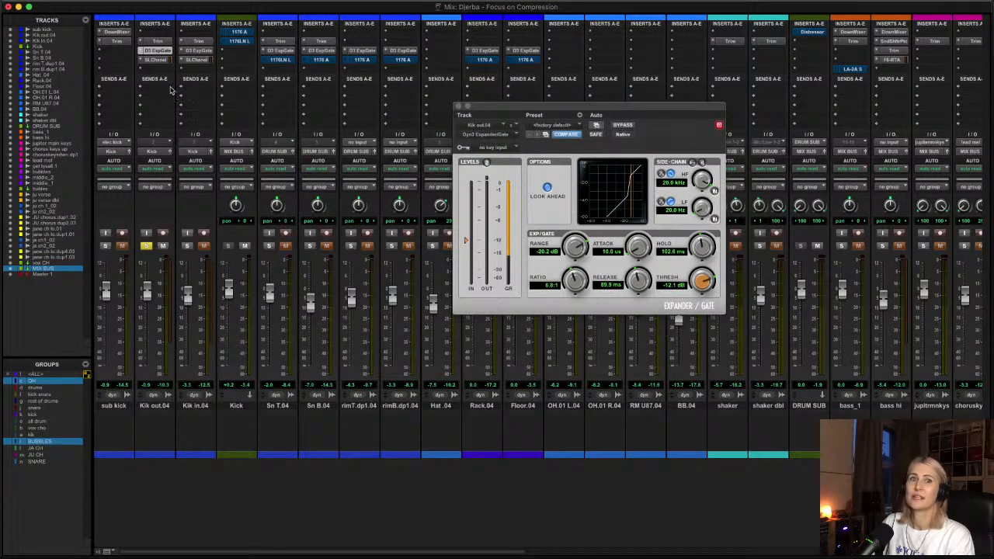
click(202, 52)
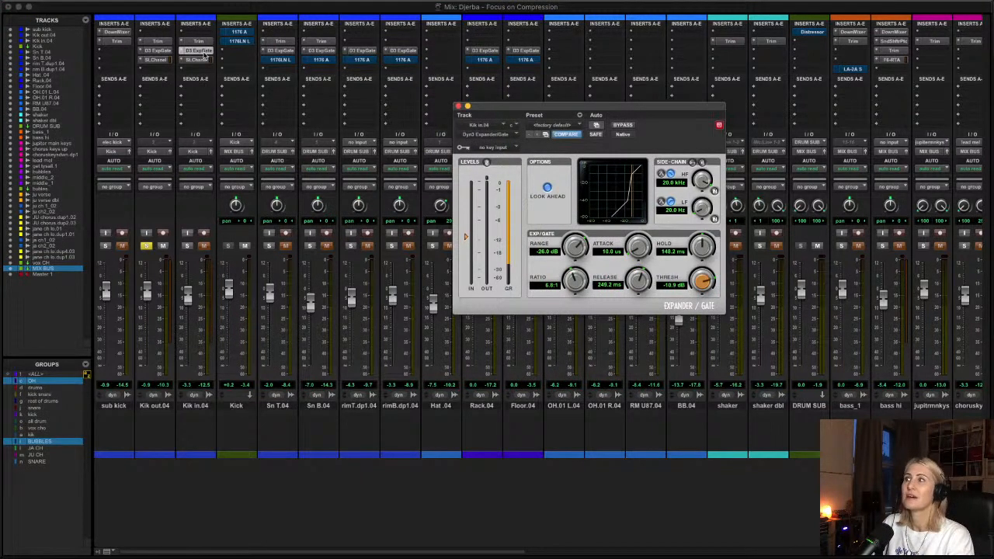
click(187, 247)
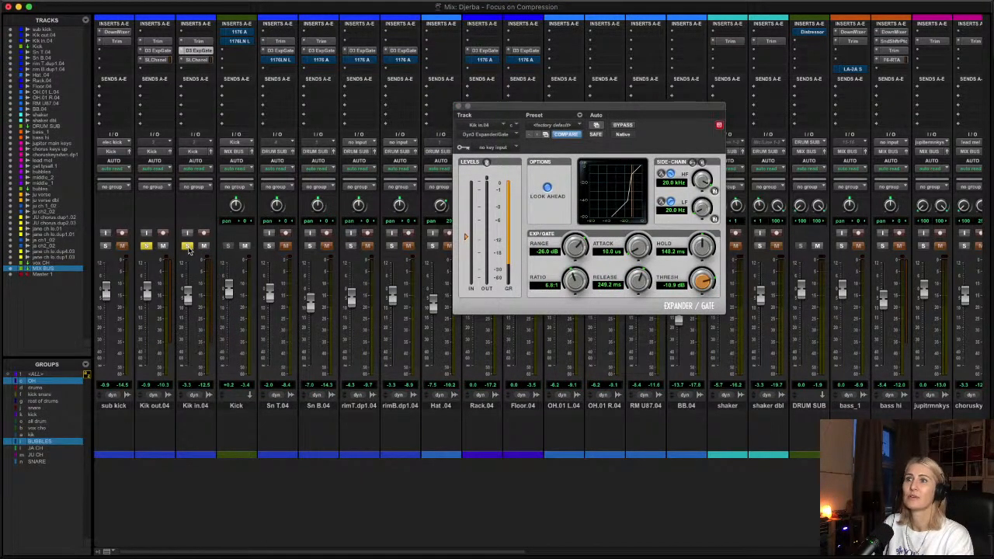
- Compare Kik out.04 with its SSLChannel bypassed and active, taking Kik in.04 out of solo, and examine the E-Channel settings
click(155, 61)
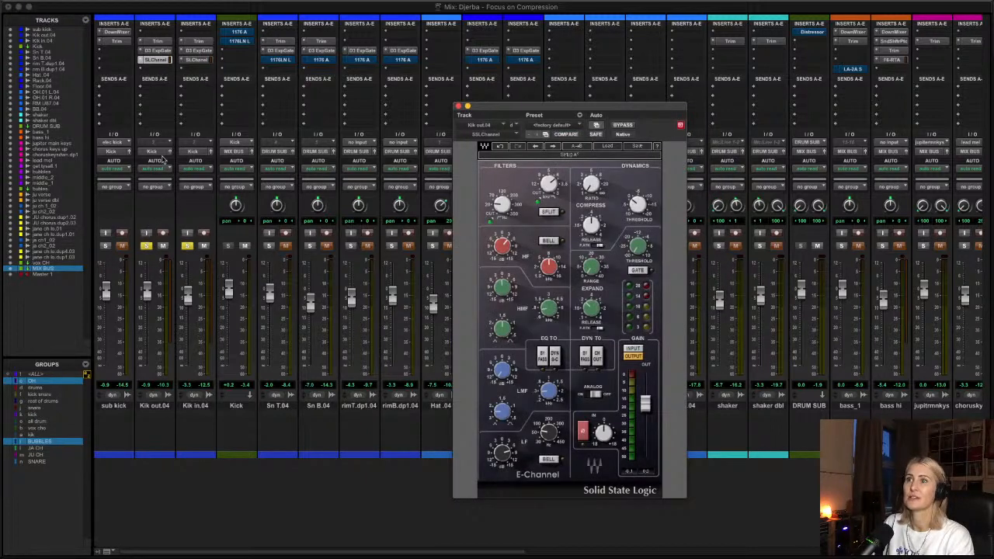
super+click(155, 61)
click(187, 246)
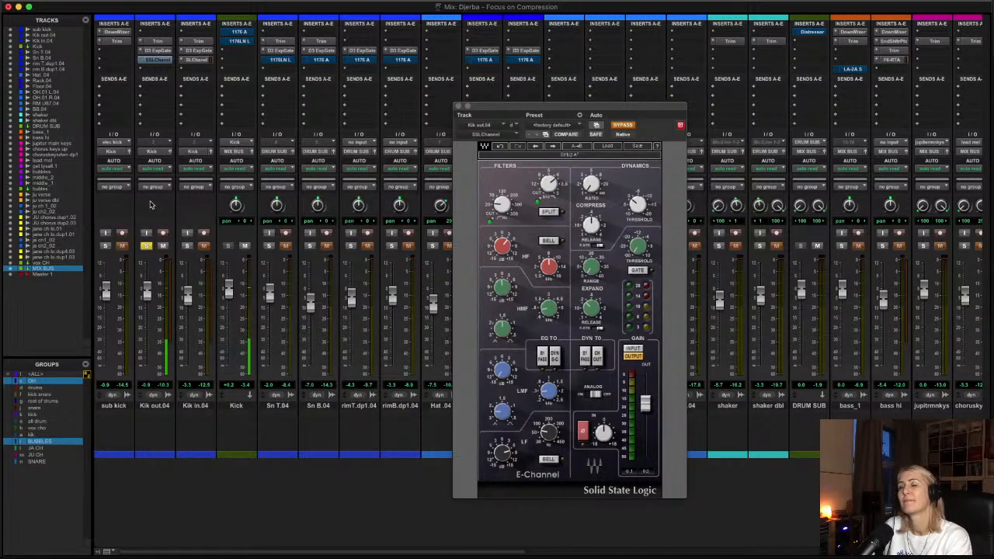
super+click(158, 60)
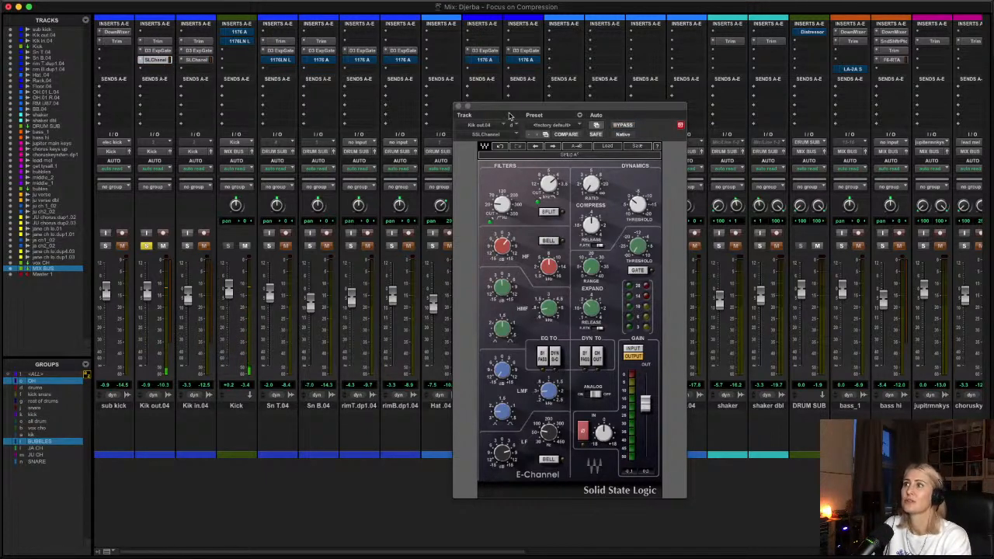
drag(508, 108, 396, 42)
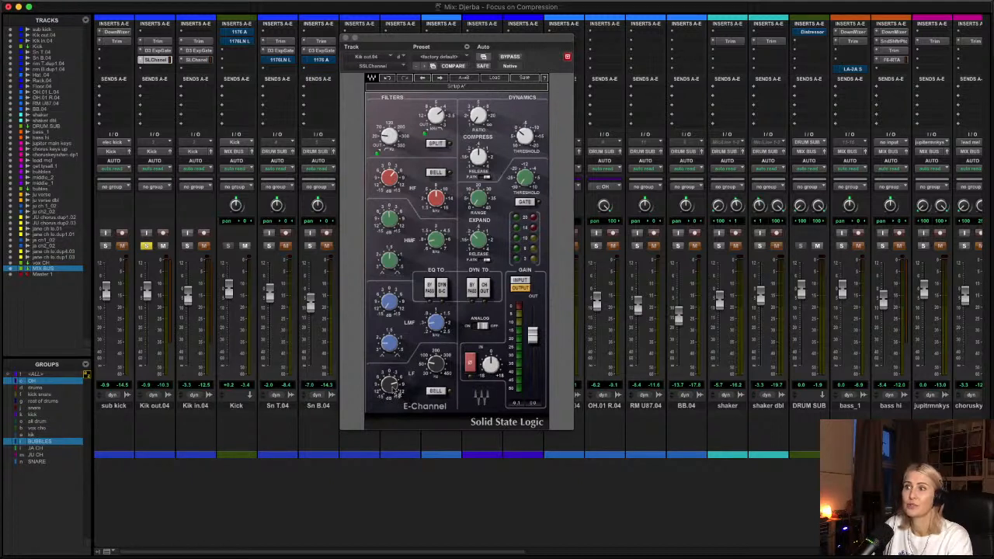
- Examine the SSLChannel filter and EQ settings on Kik in.04, and close the plug-in
click(204, 405)
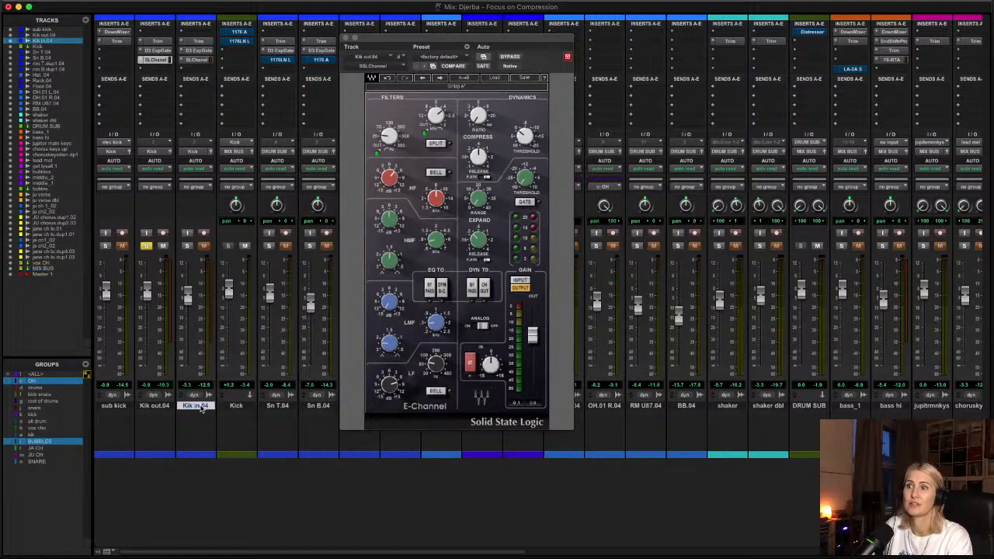
click(199, 60)
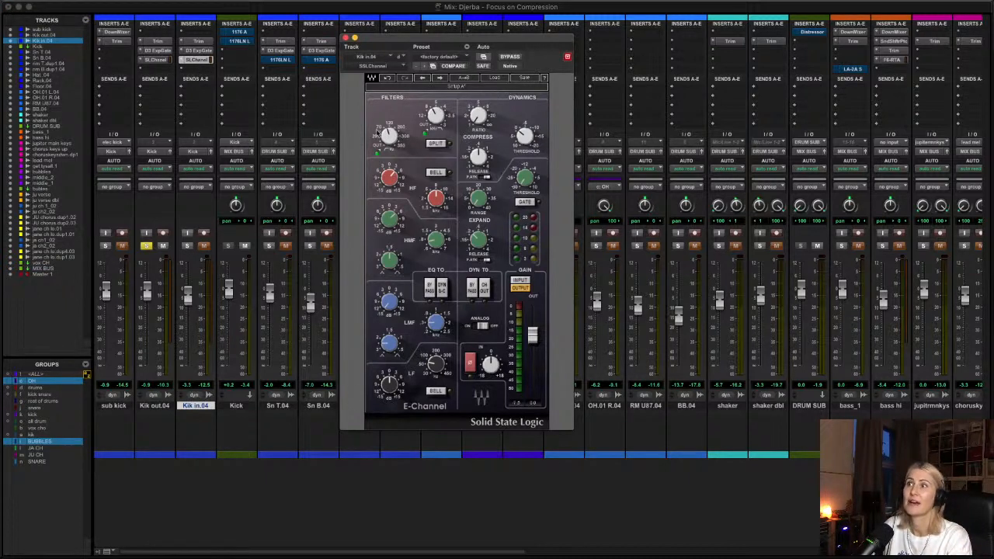
click(388, 133)
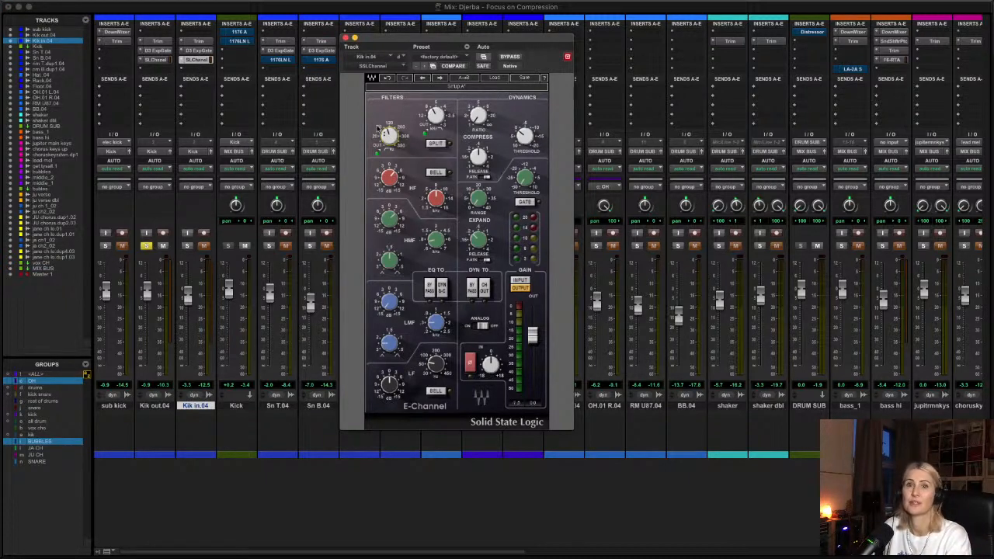
mouse_move(378, 128)
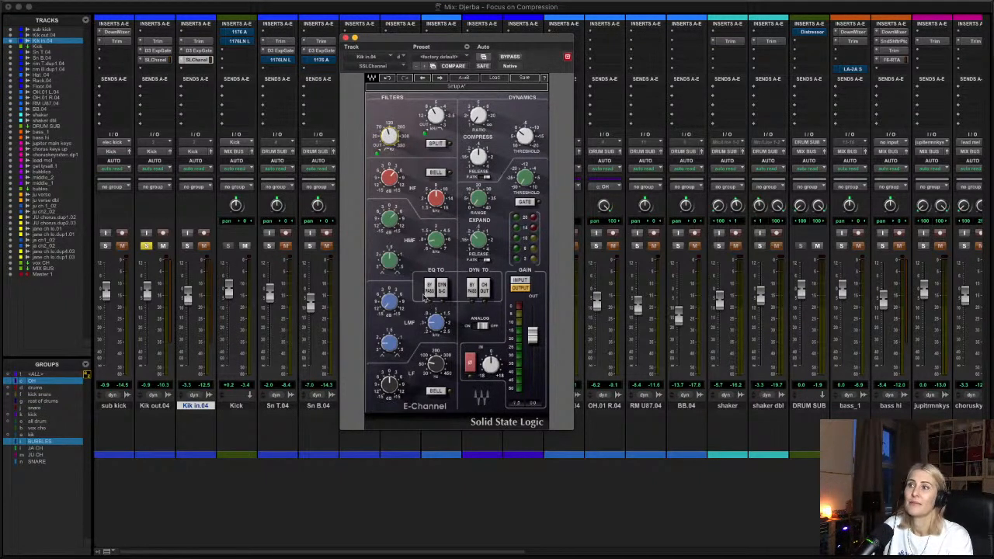
mouse_move(401, 387)
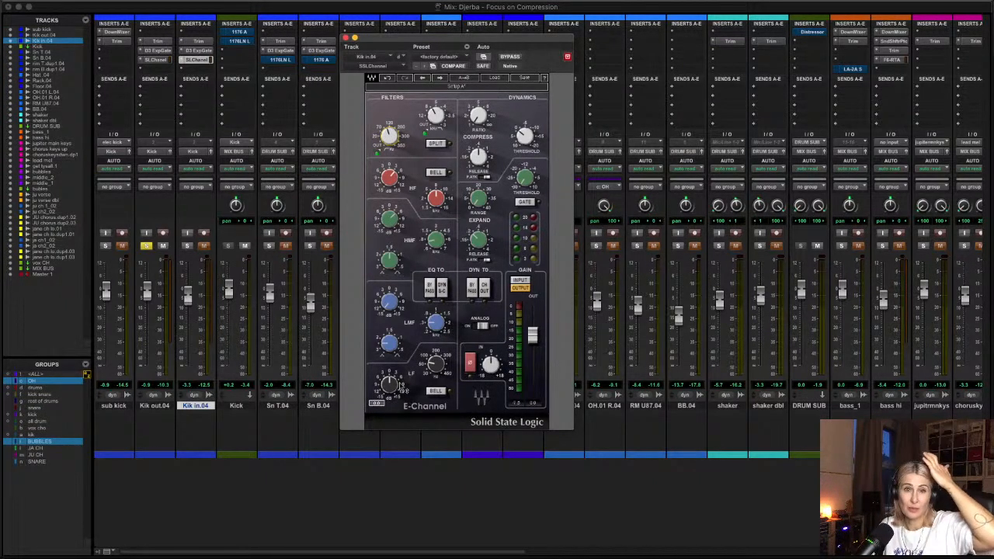
click(347, 38)
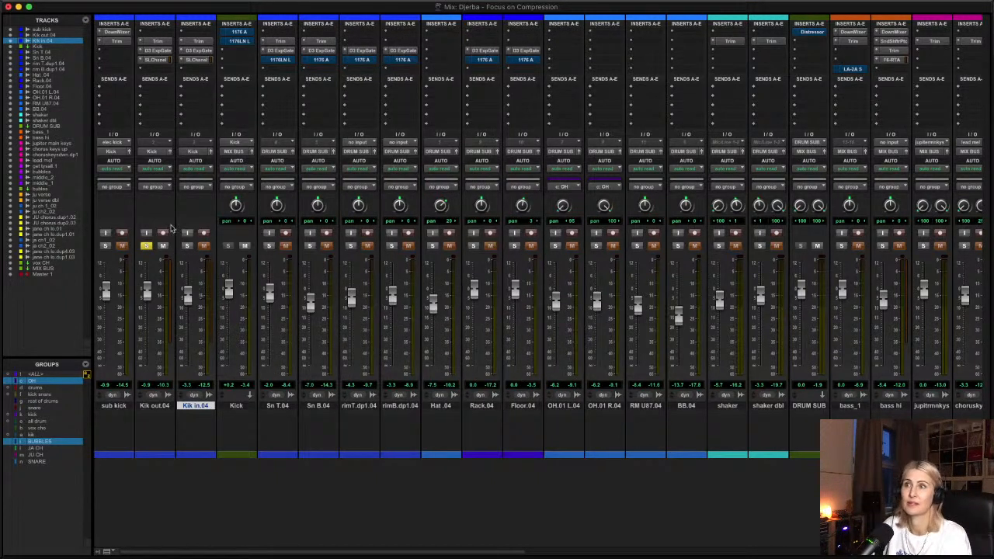
- Solo Kik in.04, Kik out.04 and sub kick together, and lower the sub kick fader to -3.6 dB during playback
super+click(187, 246)
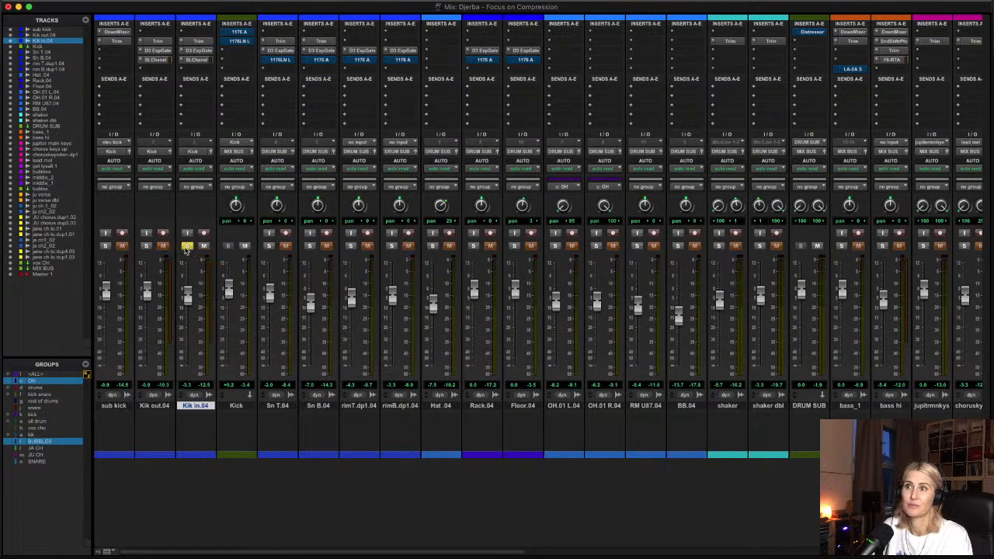
click(146, 246)
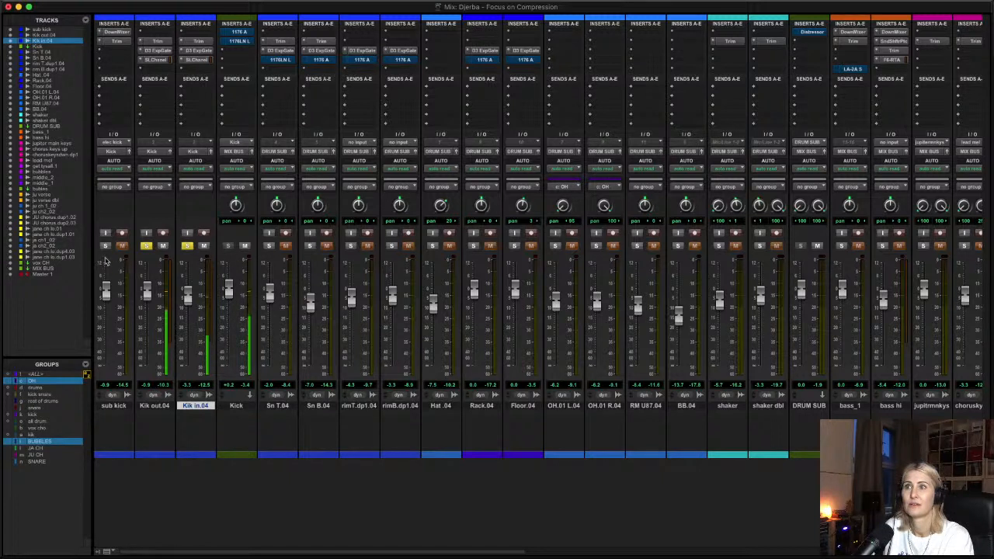
click(105, 246)
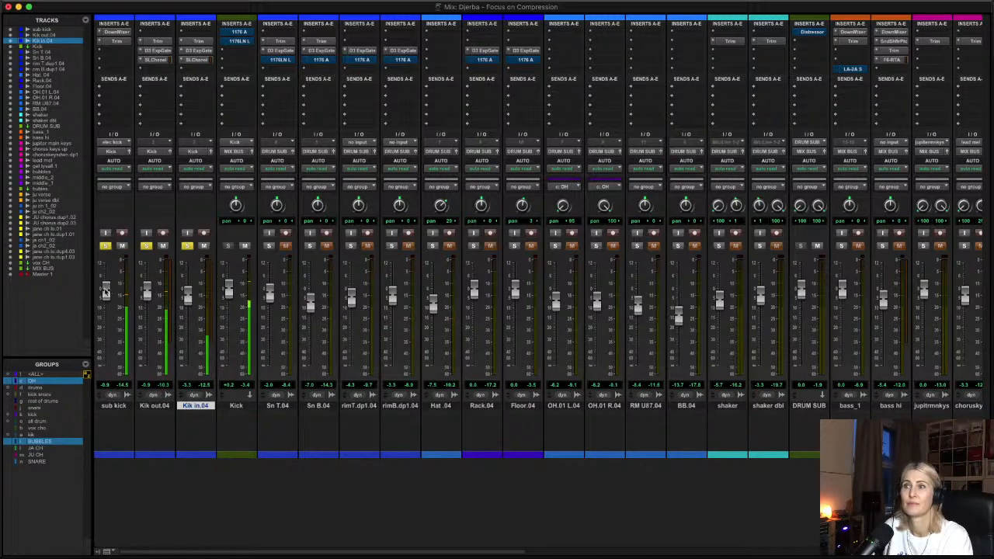
drag(106, 292, 105, 297)
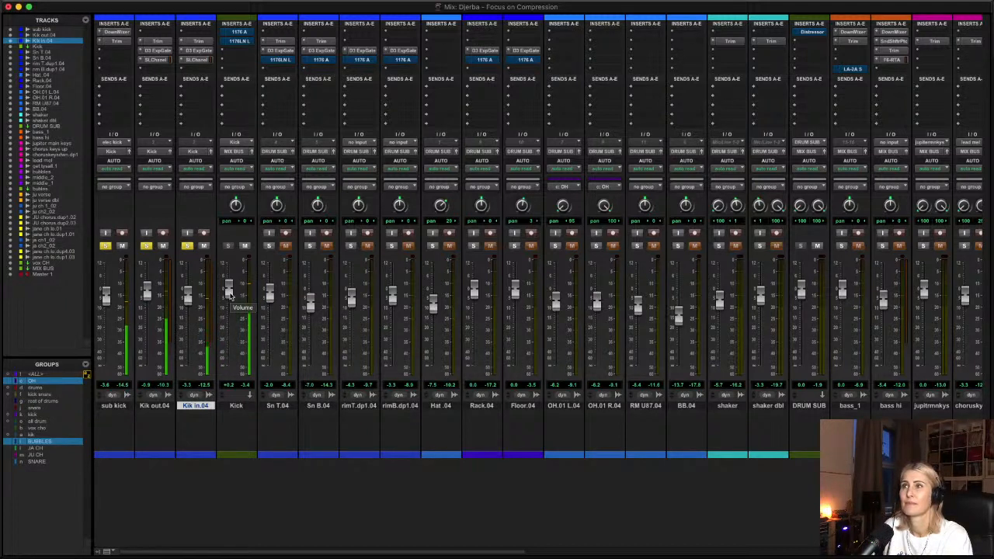
key(space)
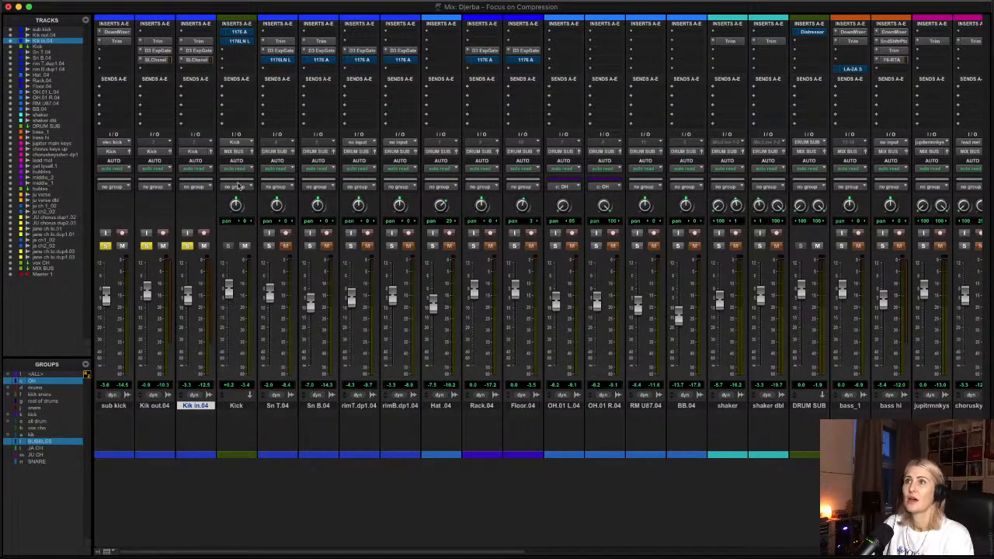
- Open the 1176 Rev A compressor on the Kick channel and examine its input, output, attack, release, ratio and metering controls
click(237, 35)
drag(540, 37, 419, 89)
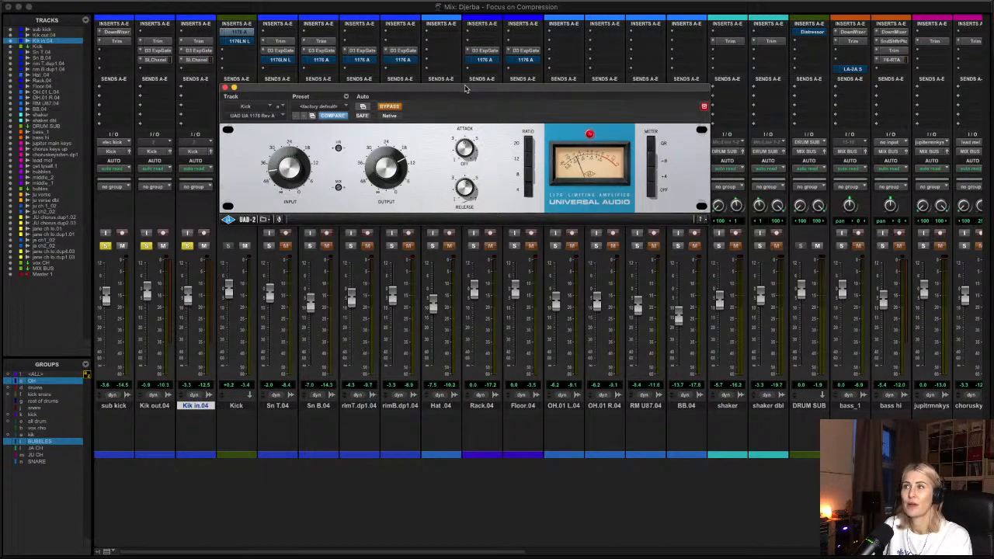
drag(468, 90, 551, 199)
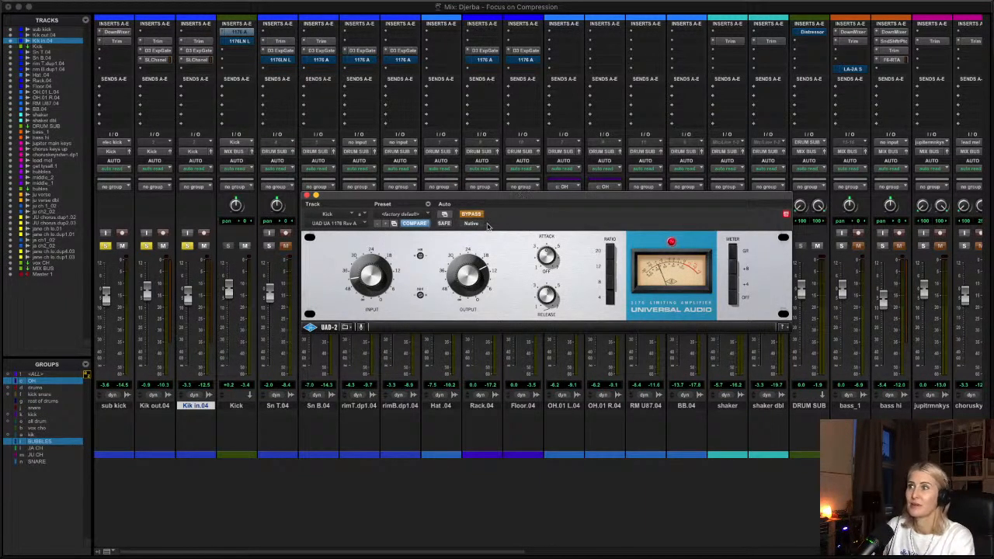
drag(523, 199, 523, 234)
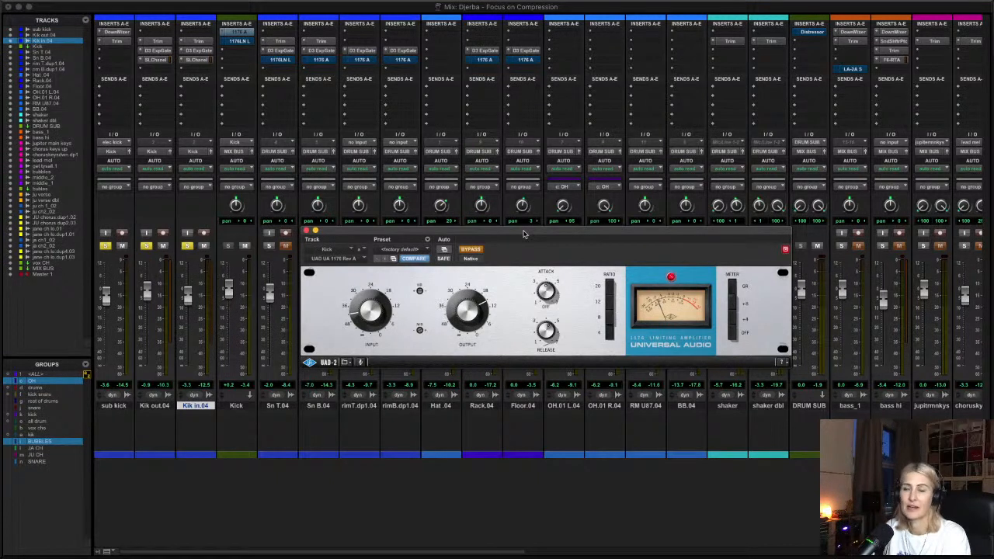
drag(523, 234, 524, 229)
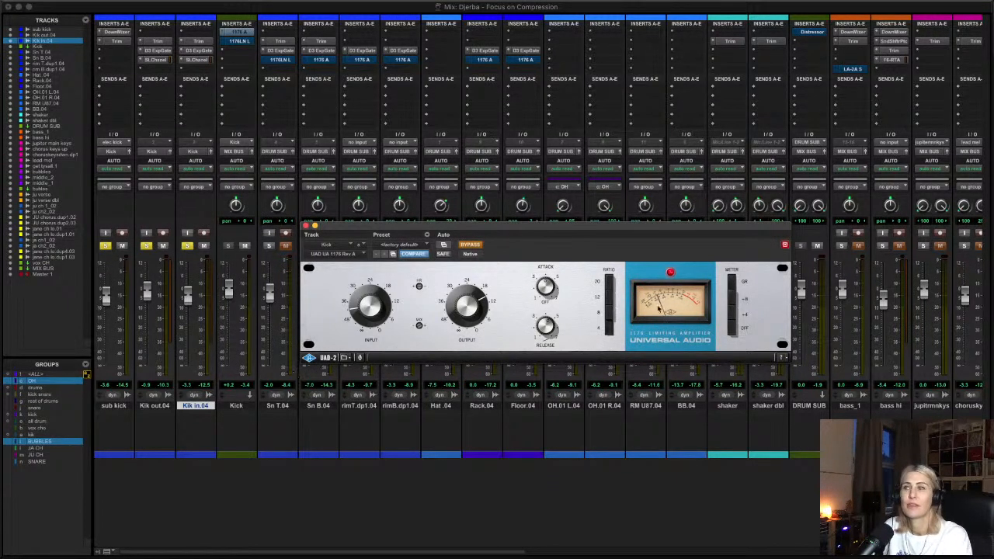
drag(577, 228, 560, 189)
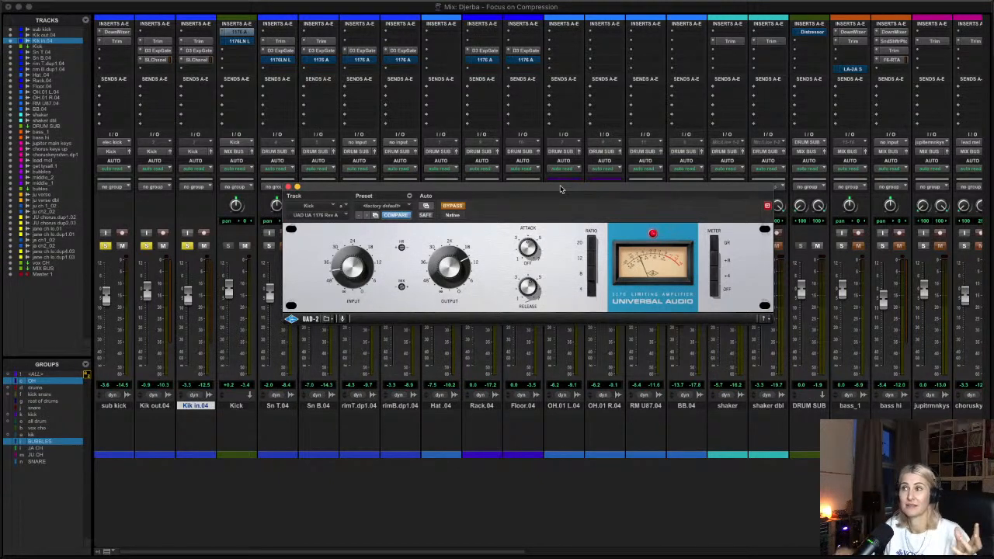
mouse_move(561, 188)
mouse_down()
mouse_move(548, 164)
mouse_move(552, 178)
mouse_up()
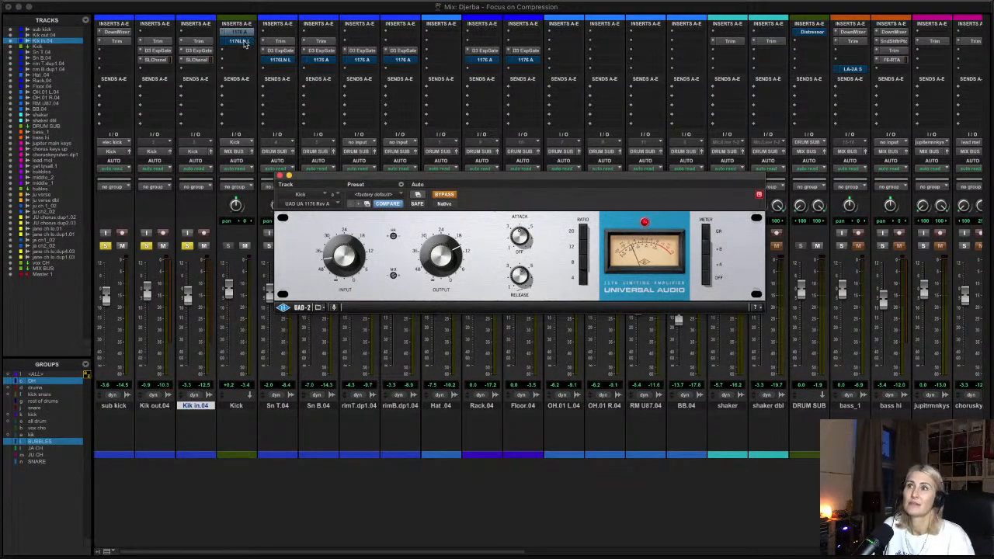
- Compare the 1176LN Legacy on the Kick channel with the 1176 Rev A, ending with the Rev A open for review
click(243, 42)
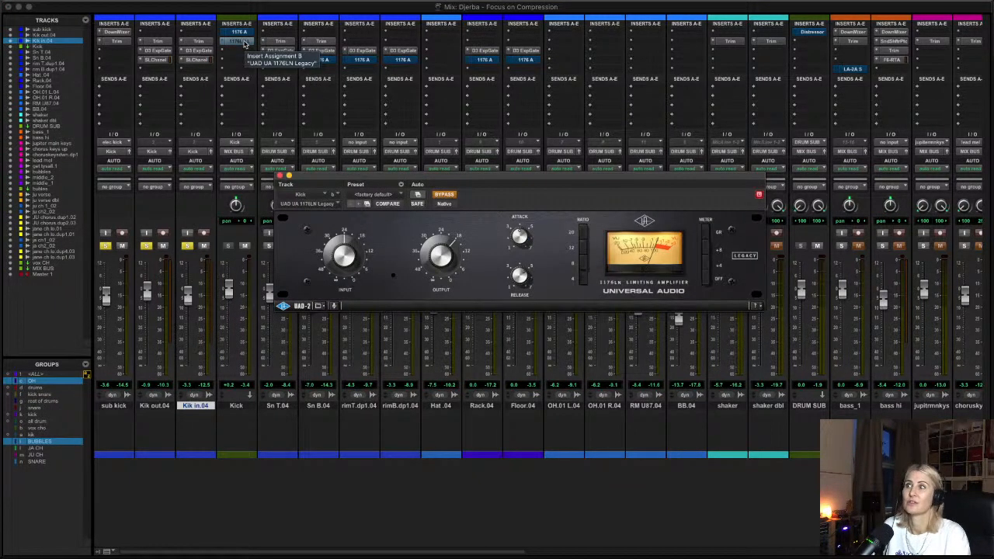
drag(486, 180, 493, 149)
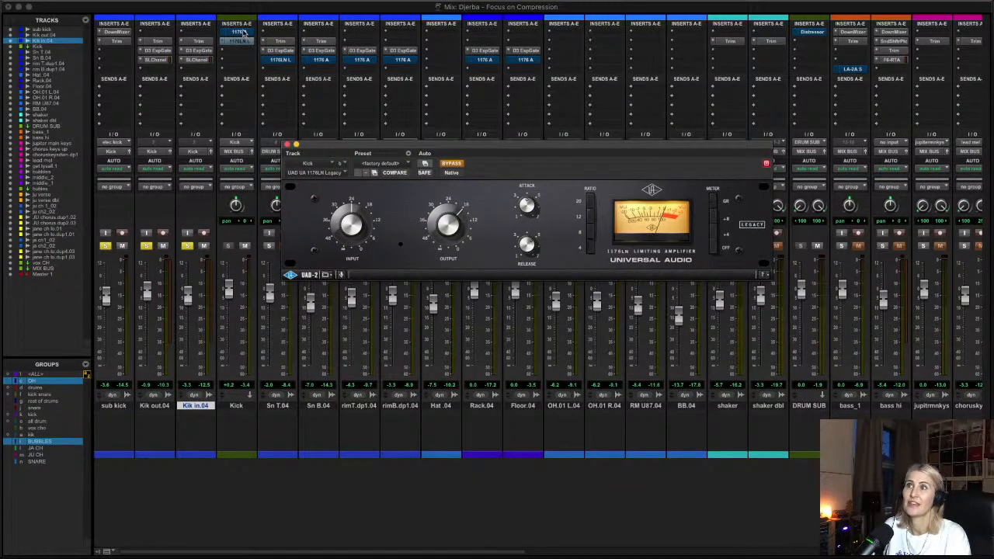
click(243, 33)
click(239, 43)
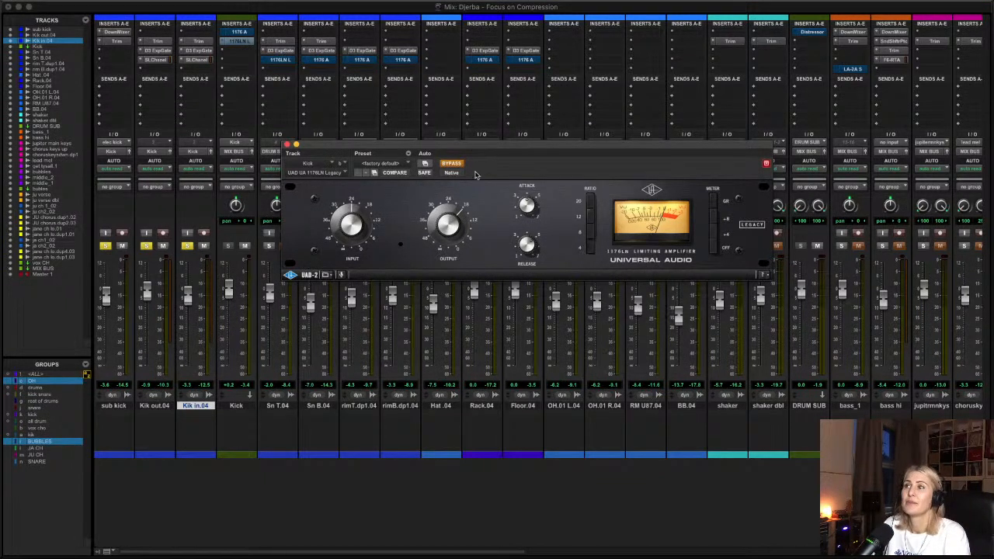
drag(463, 148, 489, 146)
click(241, 34)
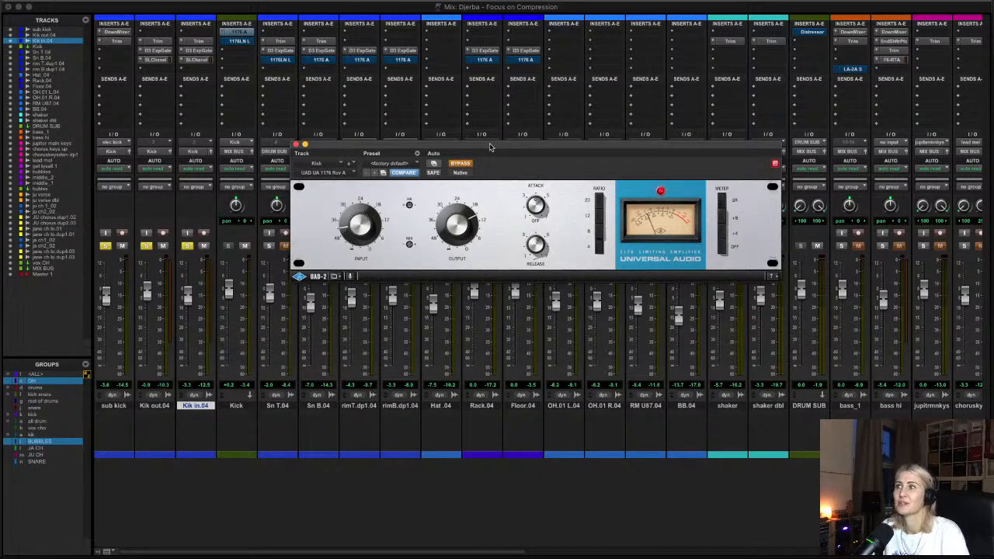
drag(489, 146, 502, 165)
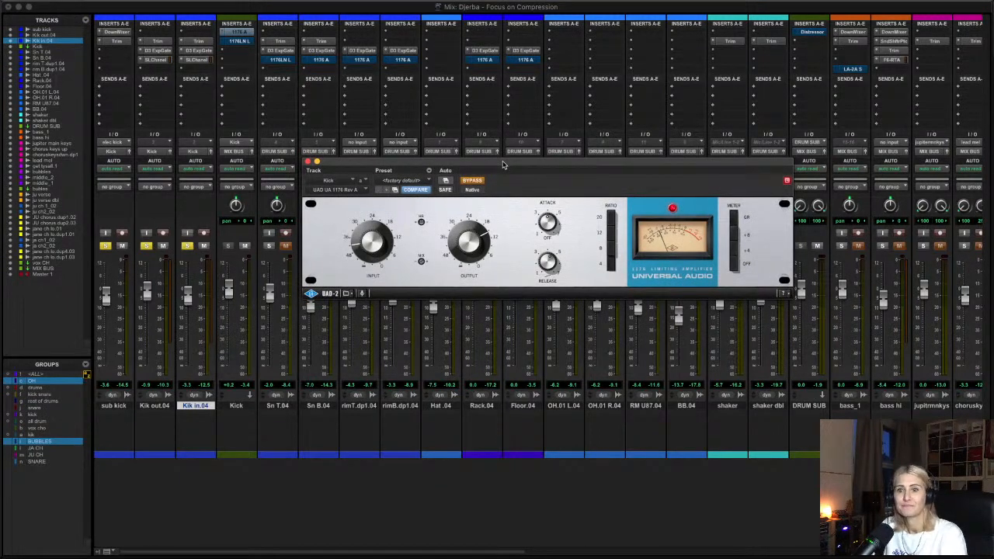
drag(502, 165, 500, 151)
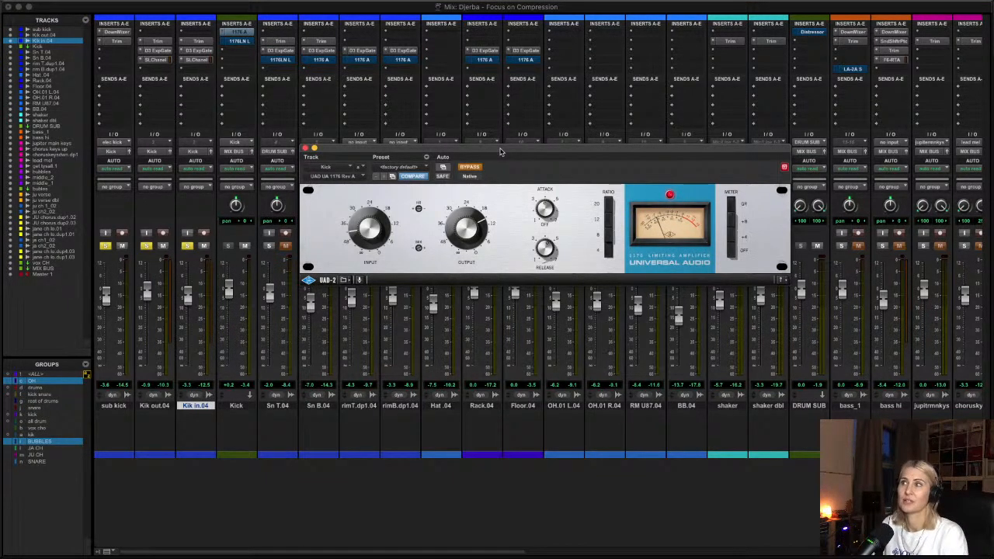
drag(501, 151, 631, 122)
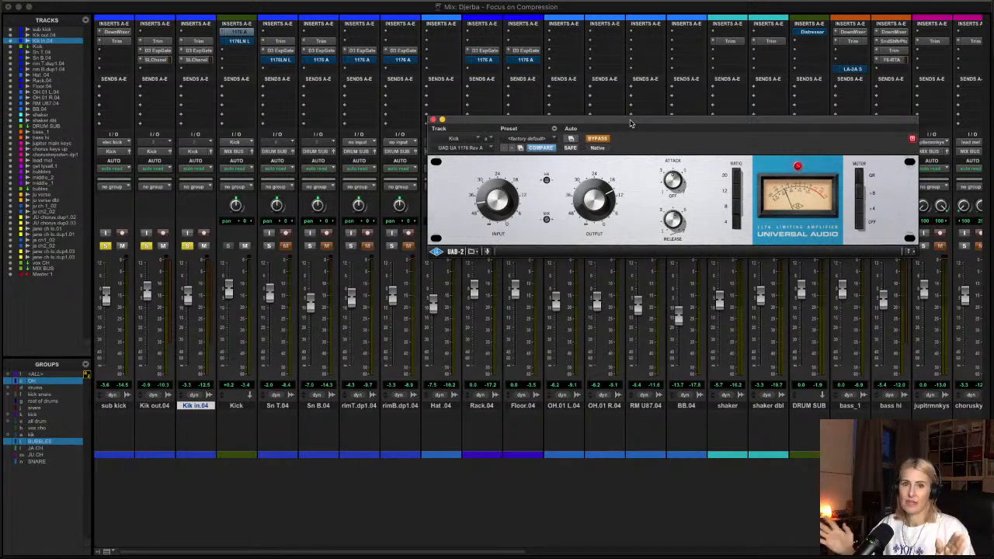
drag(631, 123, 589, 93)
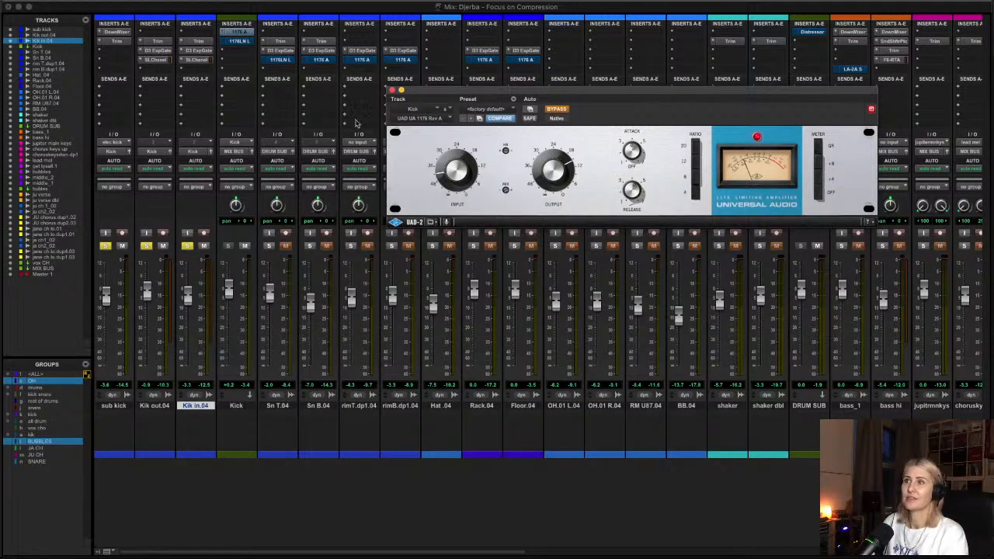
- Play the mix, select the Kick channel and raise its fader to +3.1 dB
key(space)
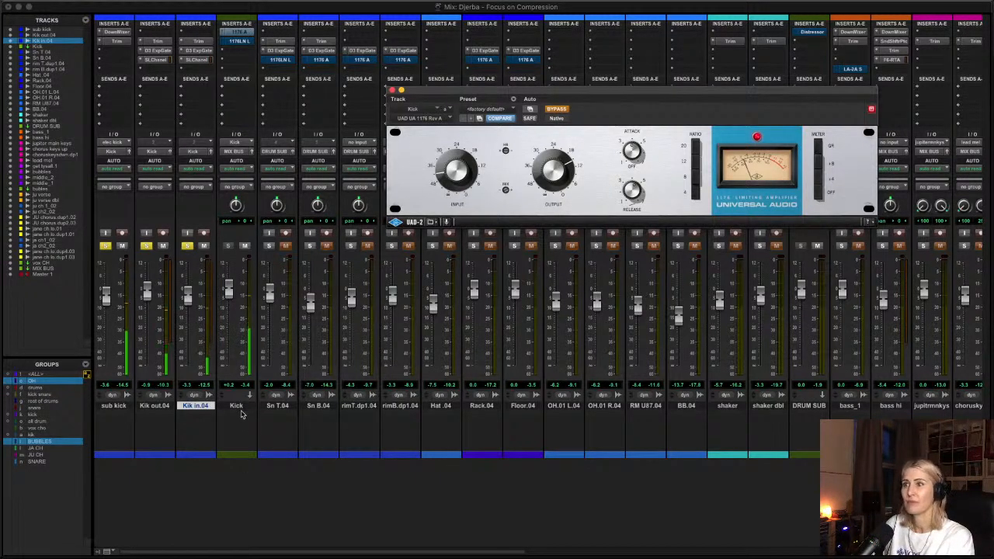
click(239, 408)
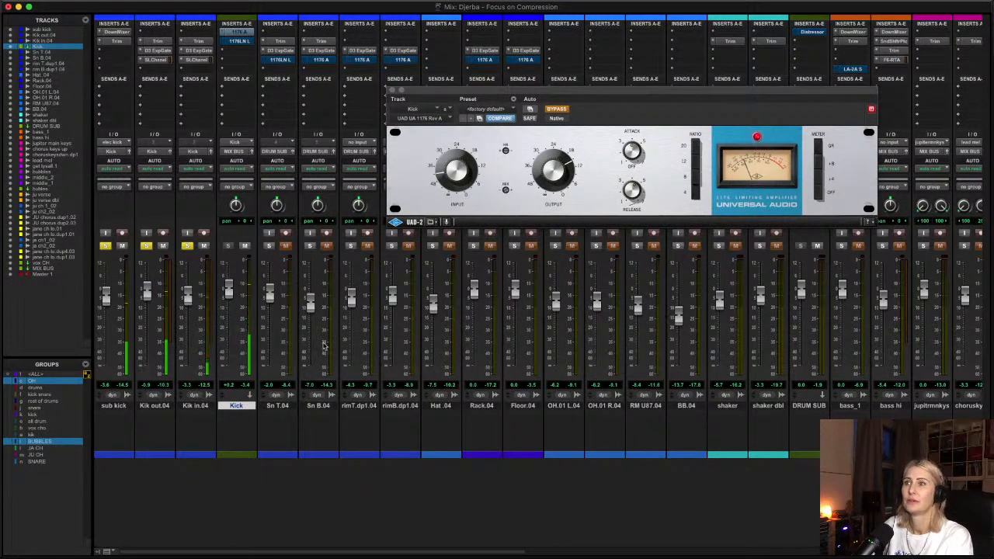
drag(228, 290, 227, 286)
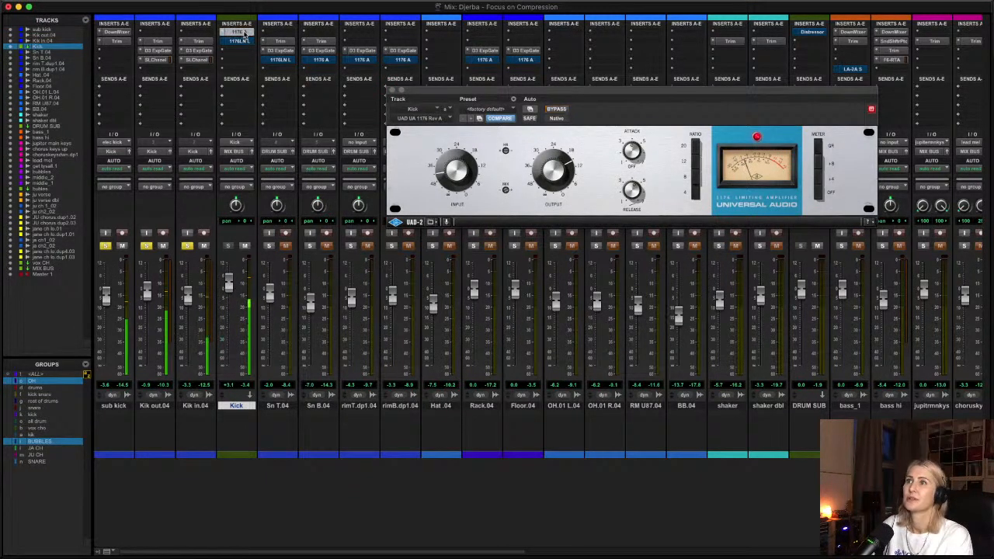
- Activate the 1176 Rev A on the Kick channel and set its input between the 48 and 36 marks
drag(548, 95, 487, 91)
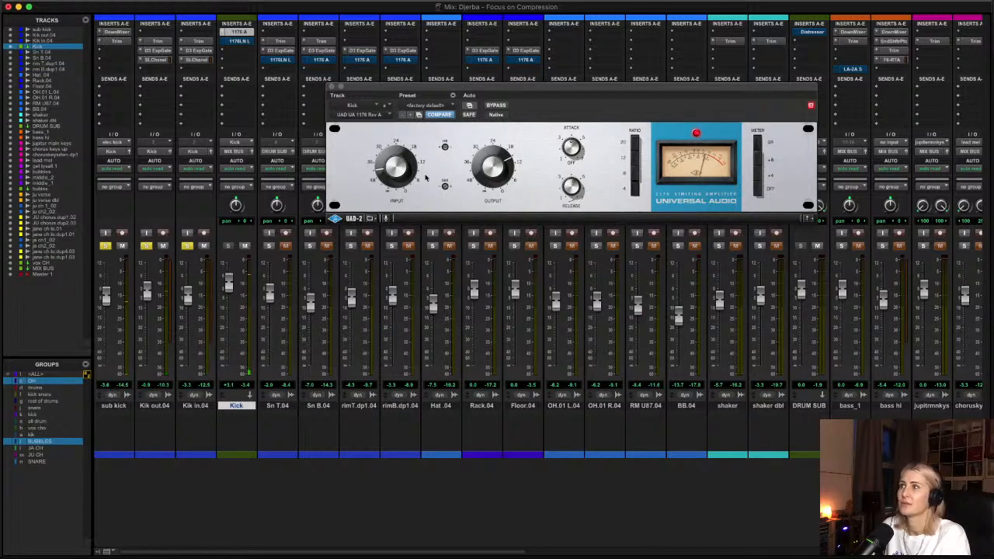
drag(392, 184, 393, 178)
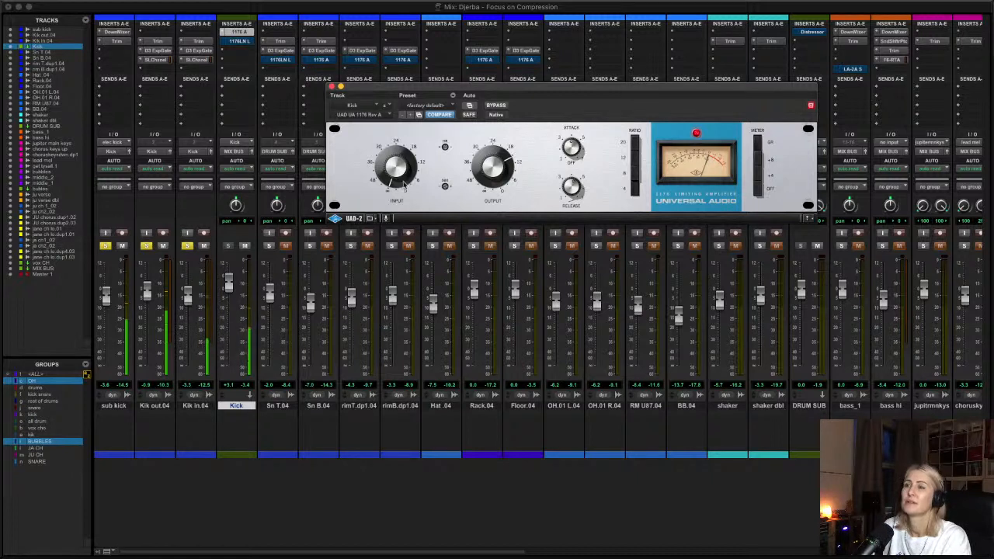
drag(401, 170, 400, 158)
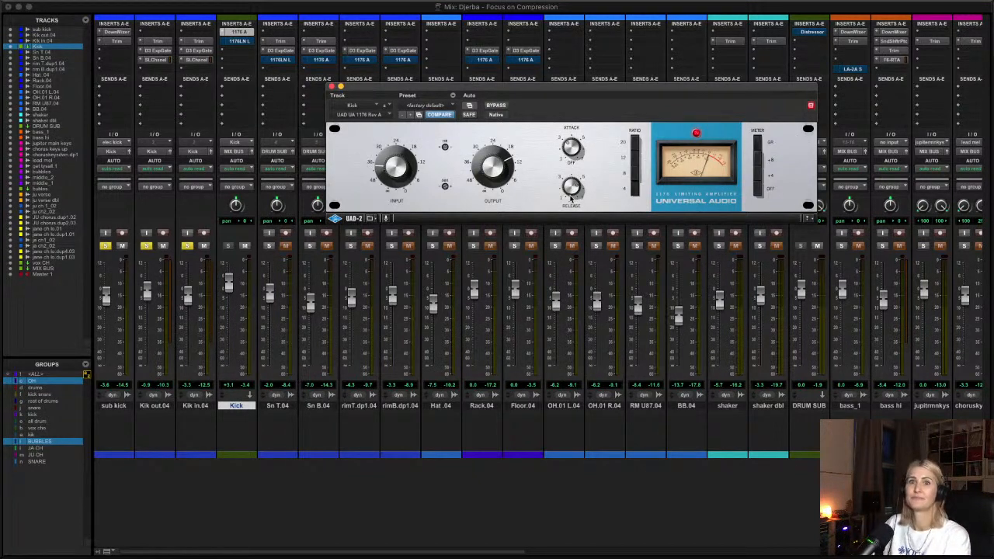
- Compare the kick with the 1176 Rev A bypassed and active, raise its output to around the 18 mark, and close the plug-in
key(space)
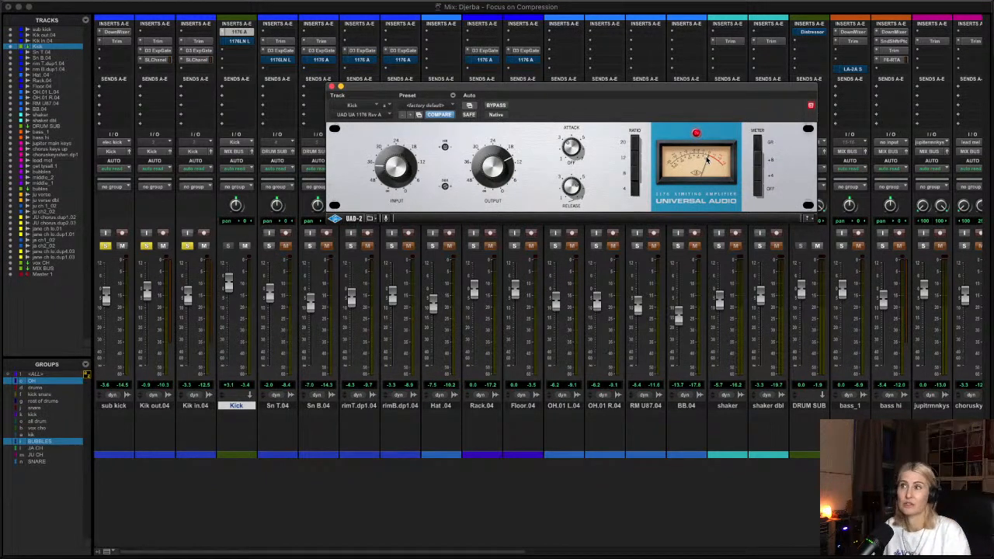
drag(593, 93, 557, 91)
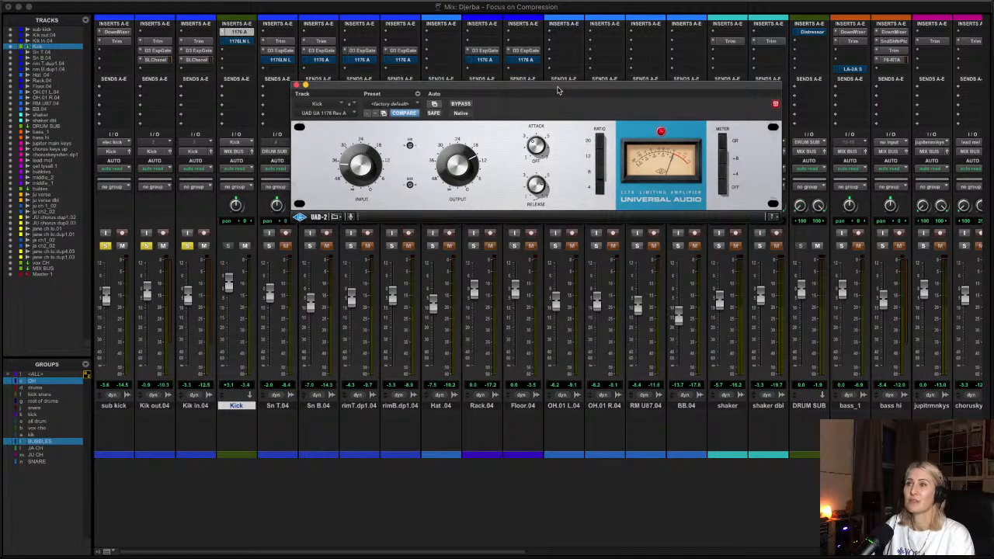
drag(475, 89, 521, 78)
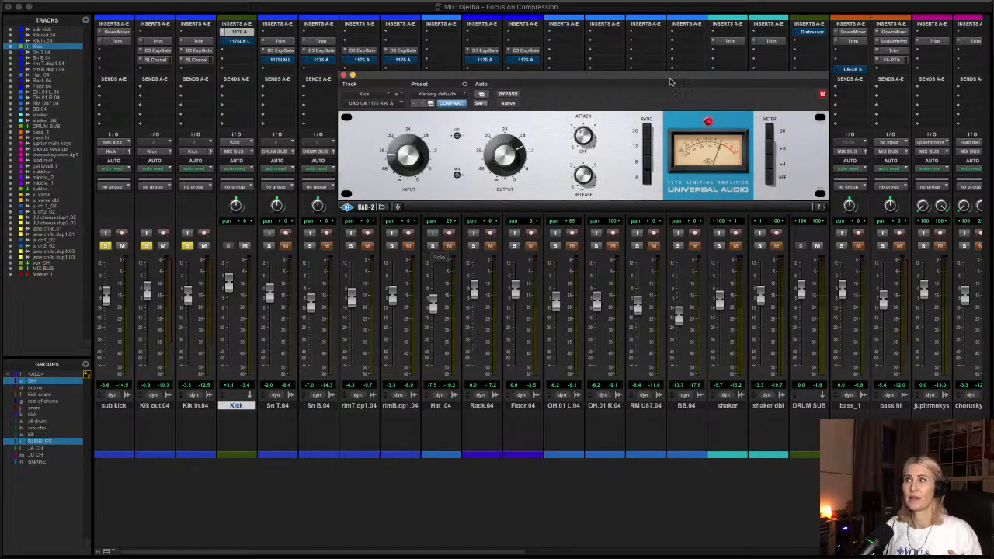
drag(598, 76, 548, 125)
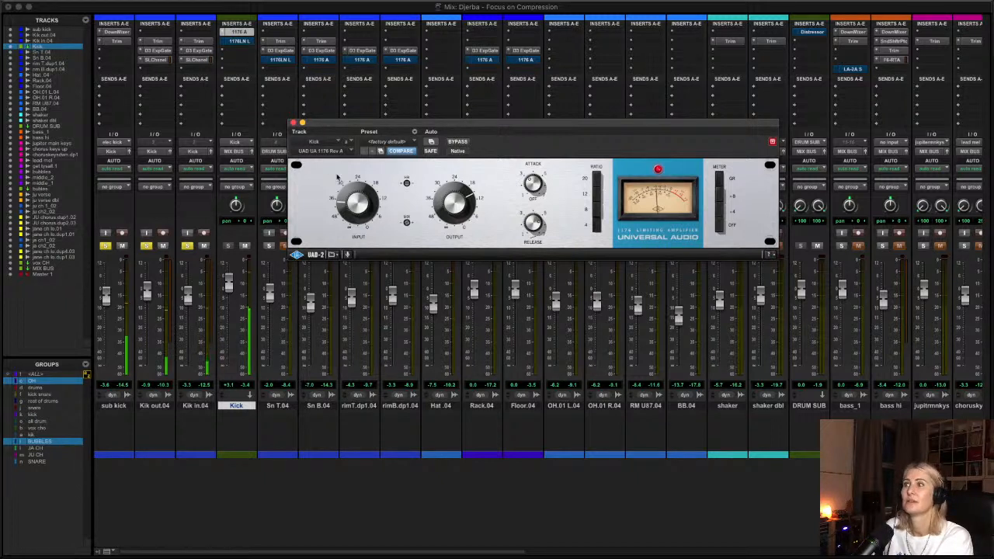
super+click(241, 32)
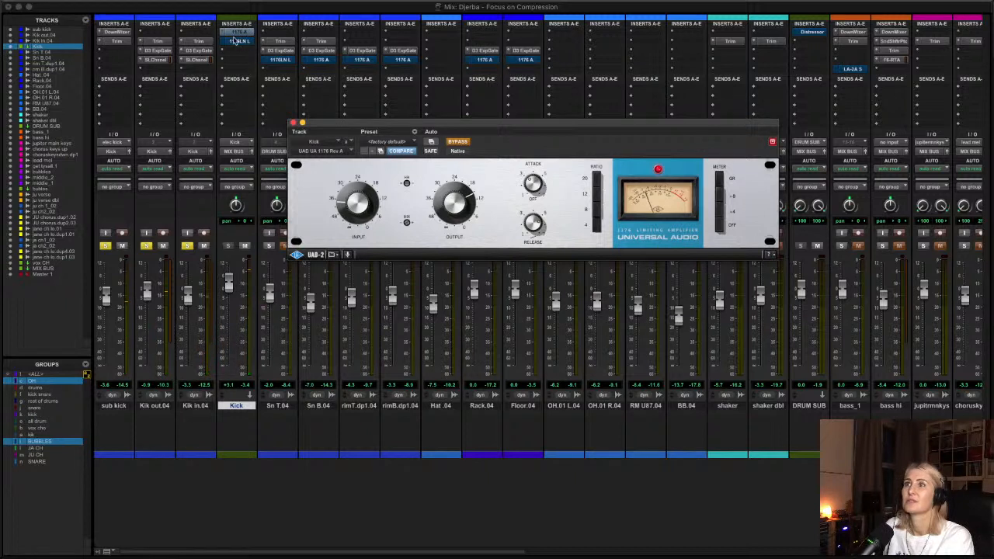
super+click(236, 37)
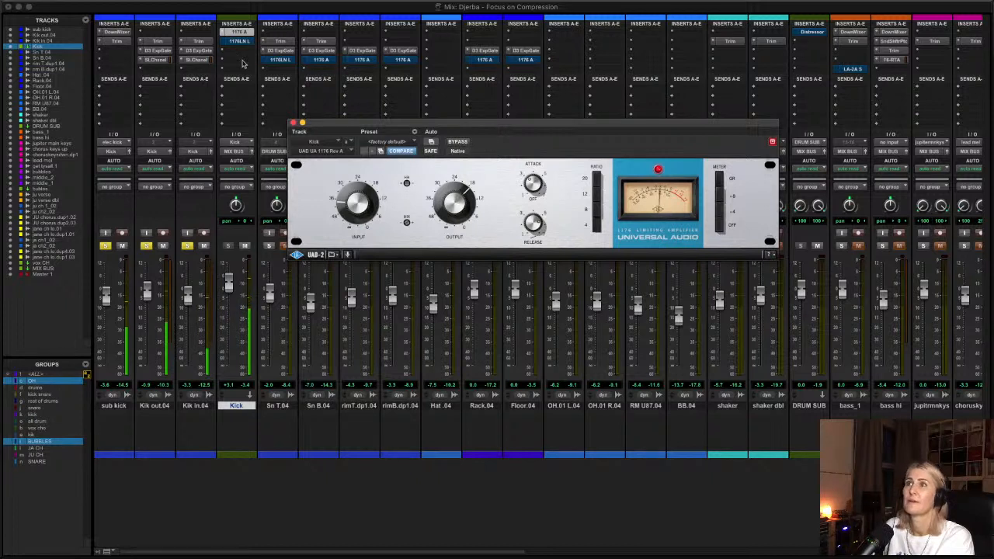
super+click(246, 34)
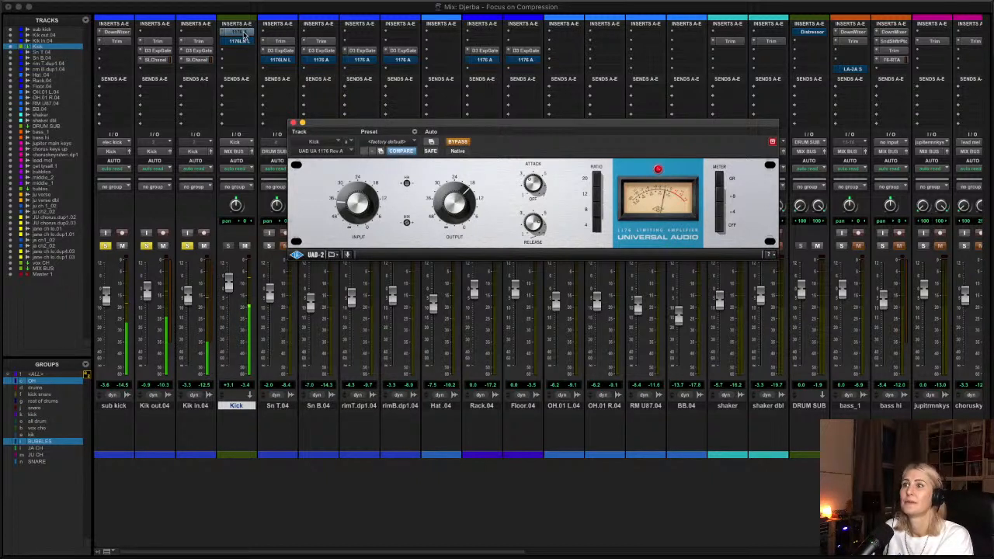
super+click(245, 34)
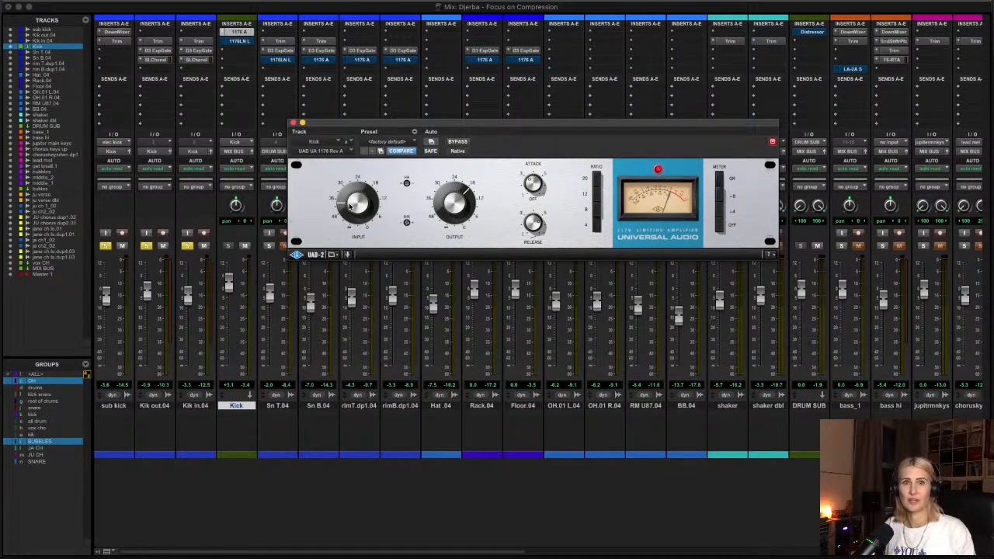
click(293, 123)
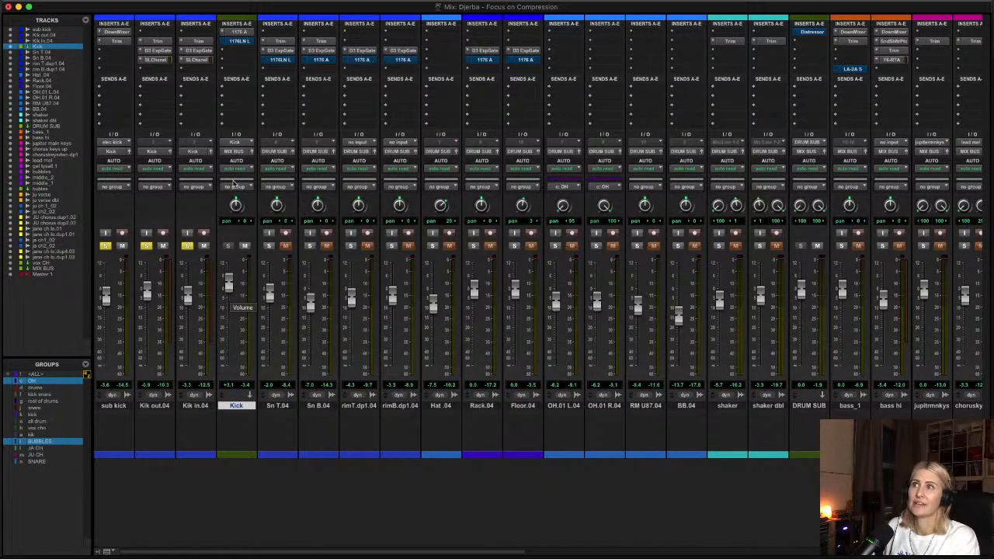
- Show the Kick channel's 1176 Rev A above its 1176LN Legacy, and lower the 1176LN input to between the 48 and 36 marks
click(240, 41)
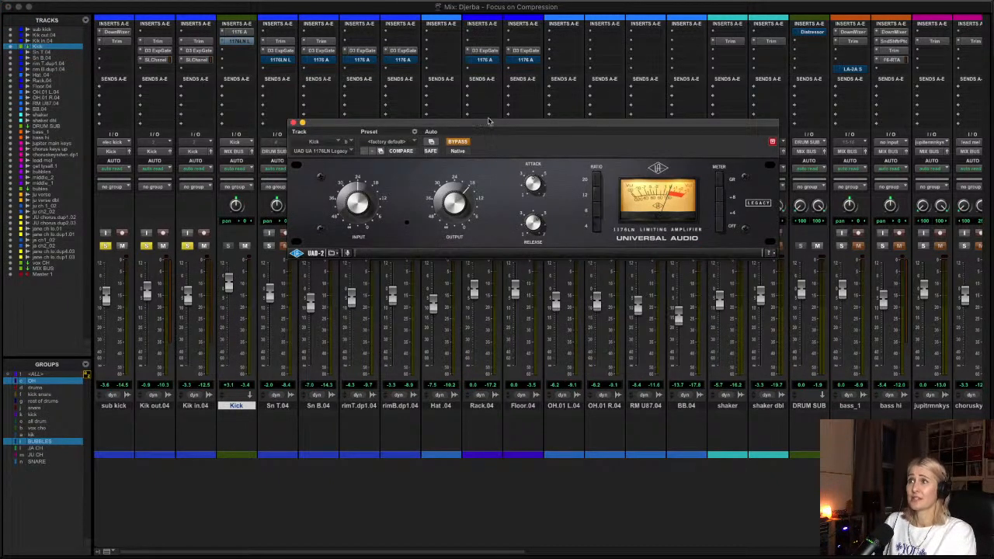
drag(489, 122, 541, 96)
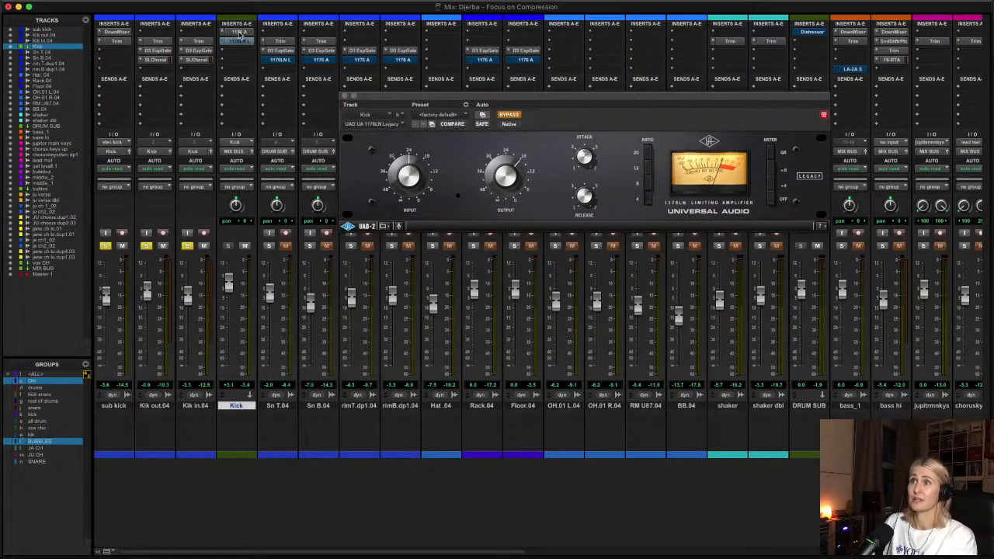
click(240, 33)
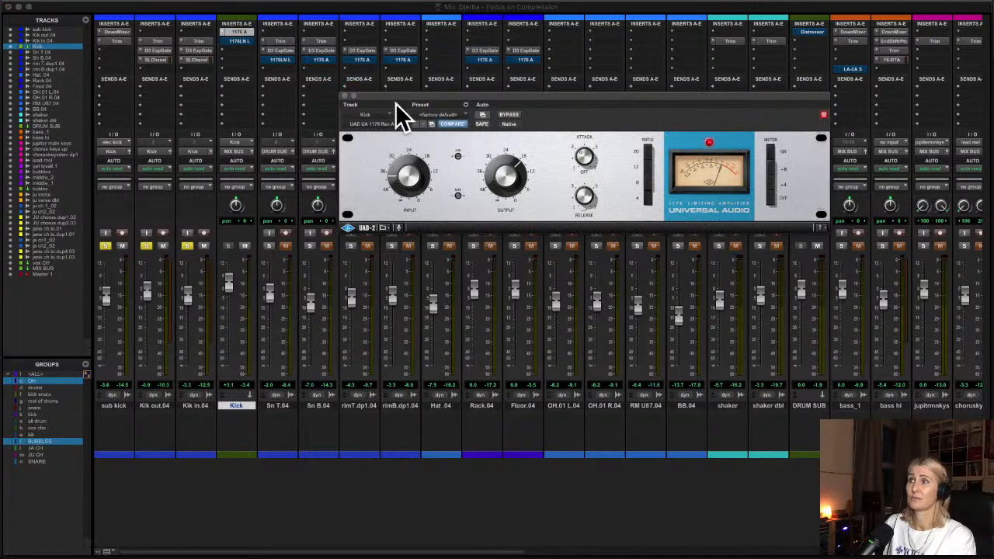
drag(399, 111, 399, 144)
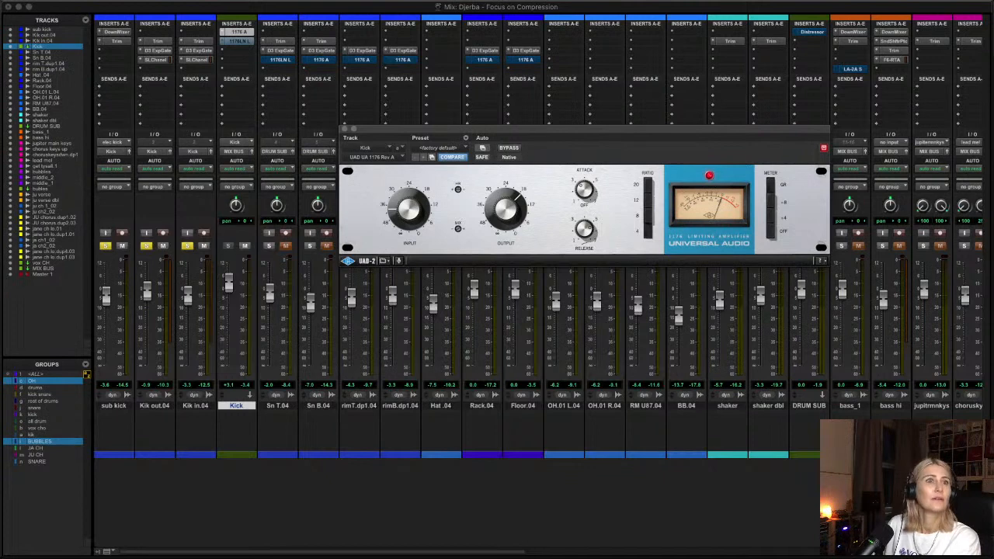
drag(476, 305, 364, 308)
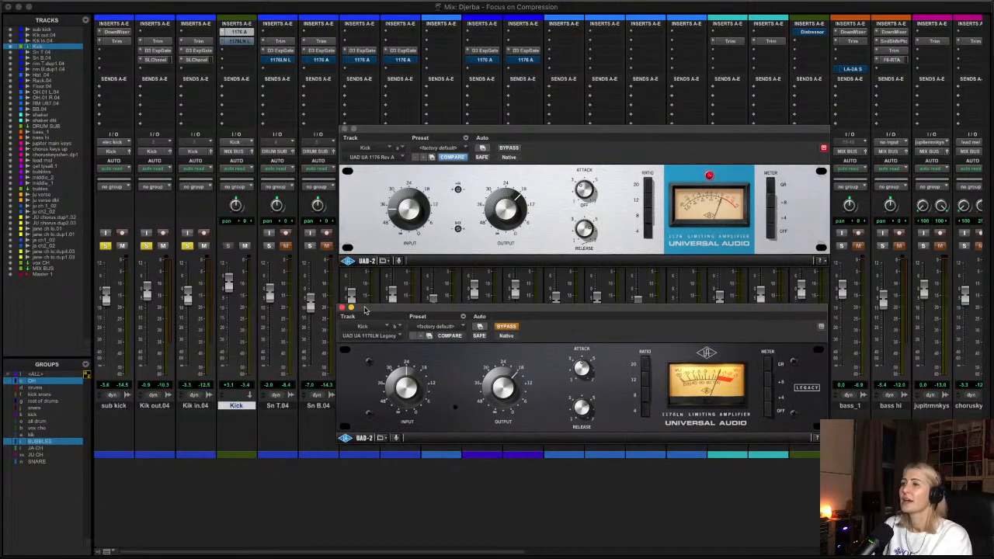
drag(396, 401, 390, 418)
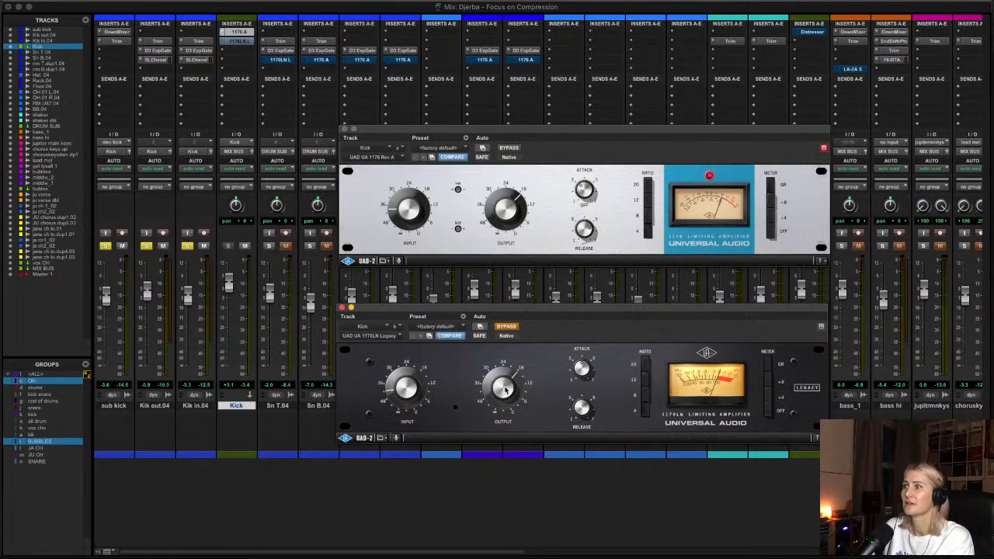
- Fine-tune the Kick's 1176LN Legacy output near the 18 mark and compare it with the 1176 Rev A by alternating their bypass states
drag(504, 387, 505, 389)
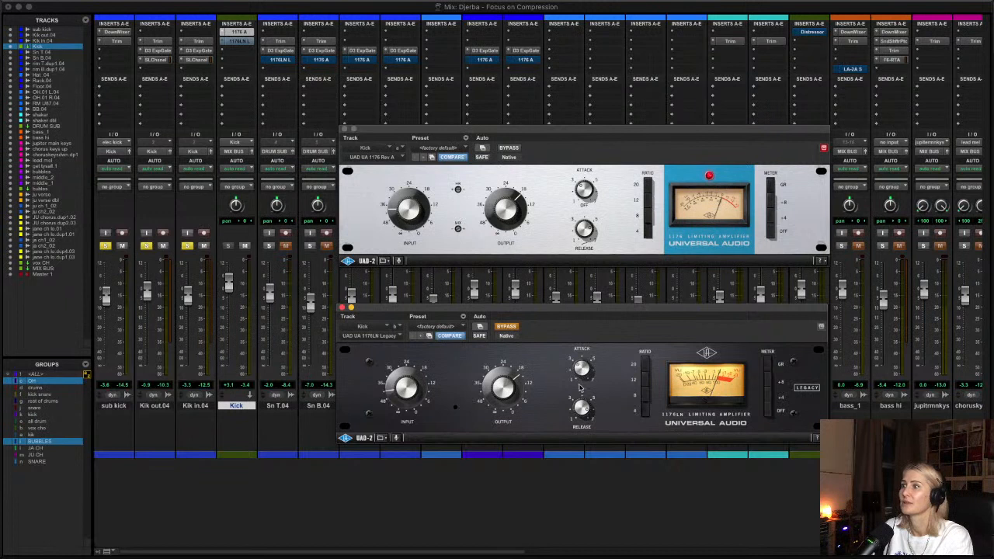
click(508, 327)
click(508, 148)
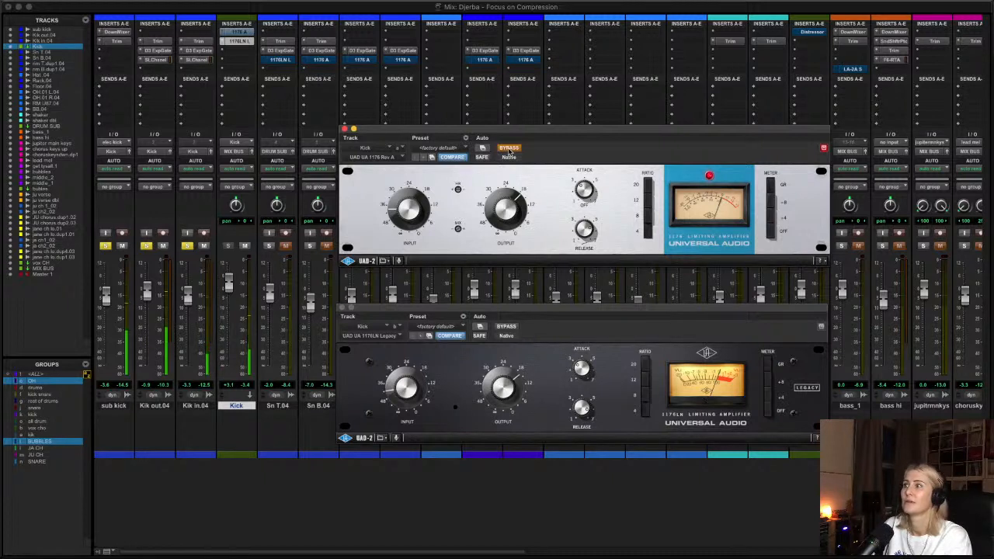
super+click(242, 32)
super+click(241, 42)
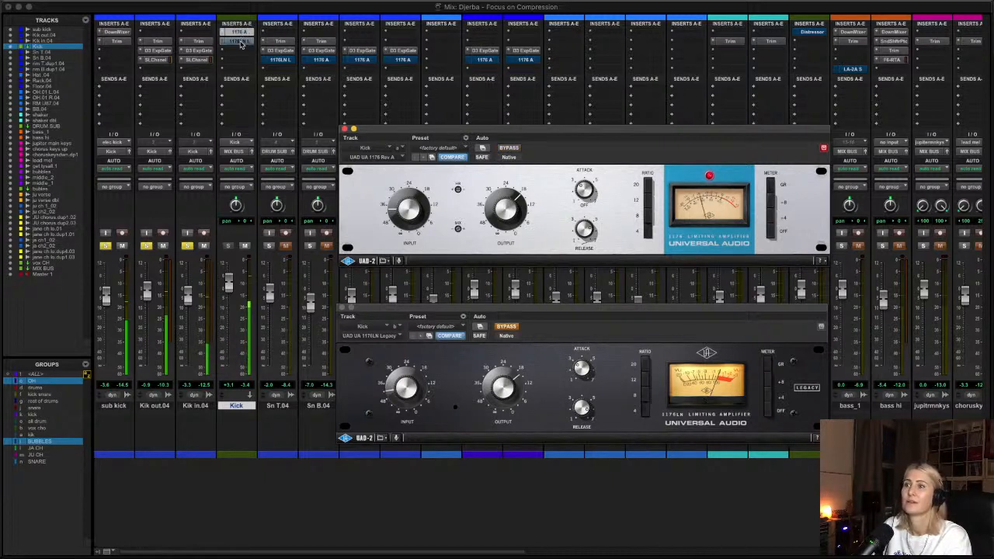
super+click(241, 34)
super+click(241, 43)
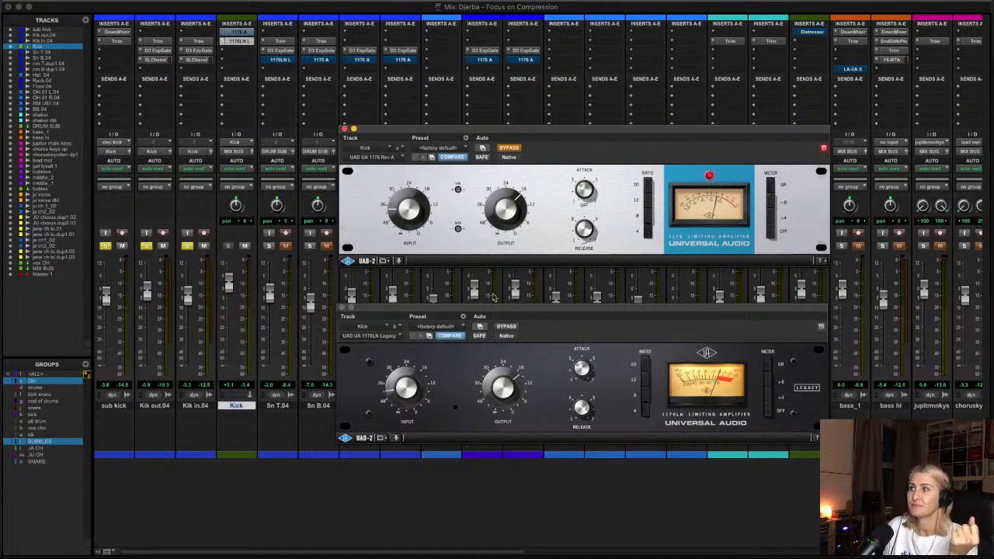
- Move the 1176LN Legacy closer to the 1176 Rev A, play the kick and raise the 1176LN input to around the 18 mark
drag(505, 308, 519, 284)
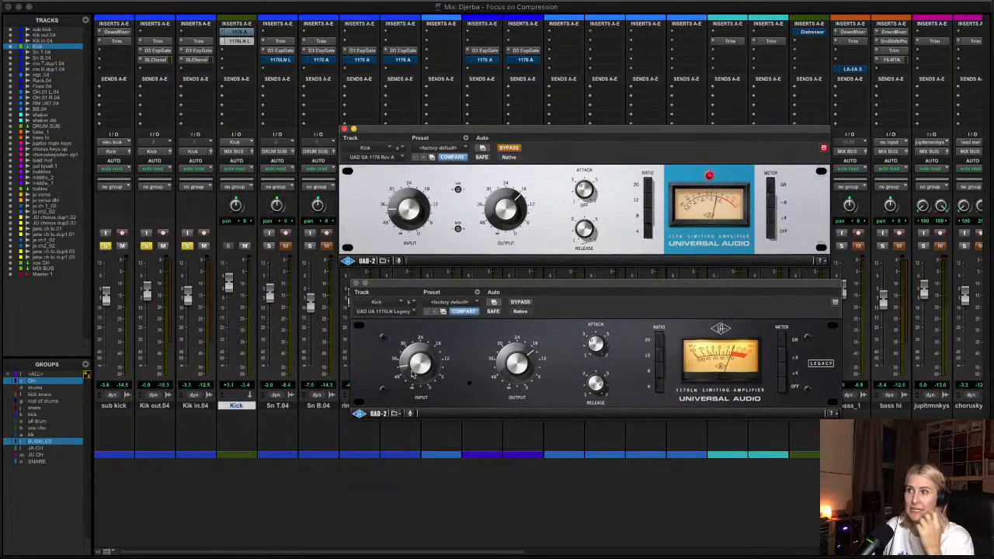
drag(412, 375, 414, 355)
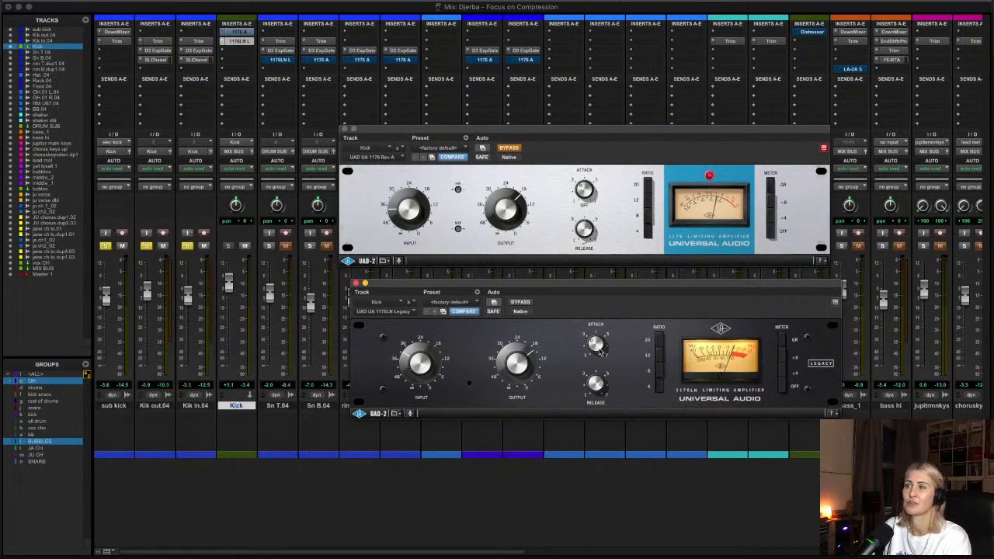
key(space)
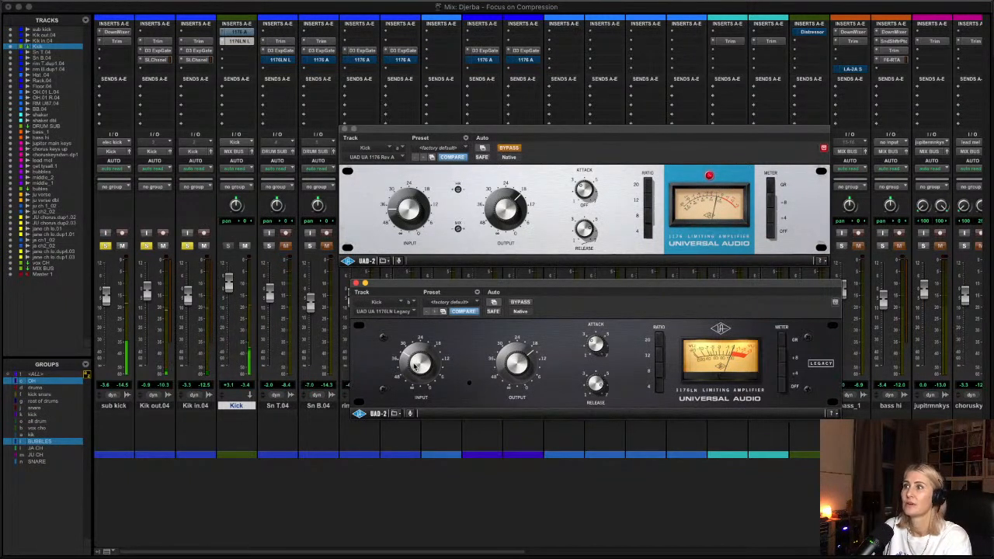
drag(414, 366, 418, 348)
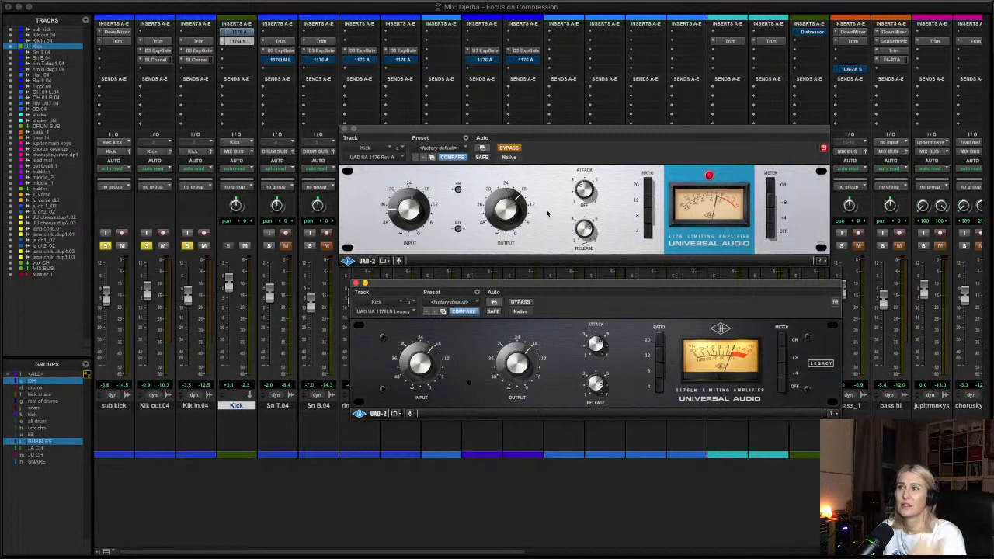
- Load the Pumping preset on the 1176LN Legacy, compare it with the 1176 Rev A during playback, and leave only the Rev A active
click(460, 303)
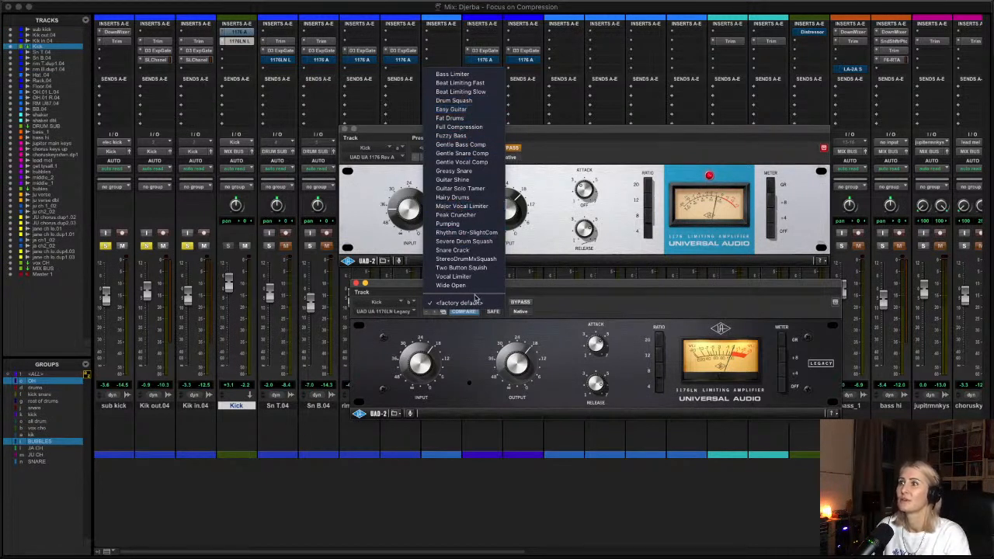
click(454, 224)
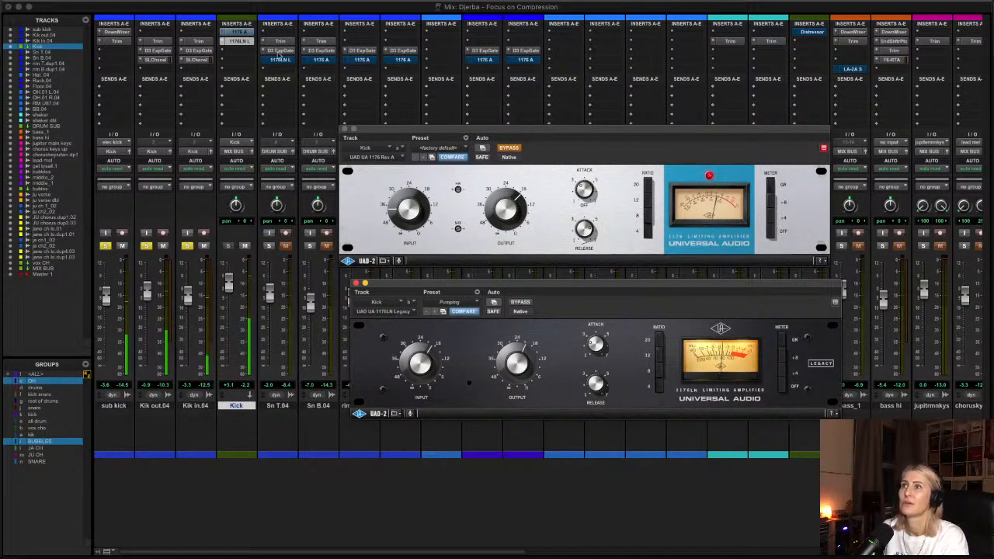
click(239, 33)
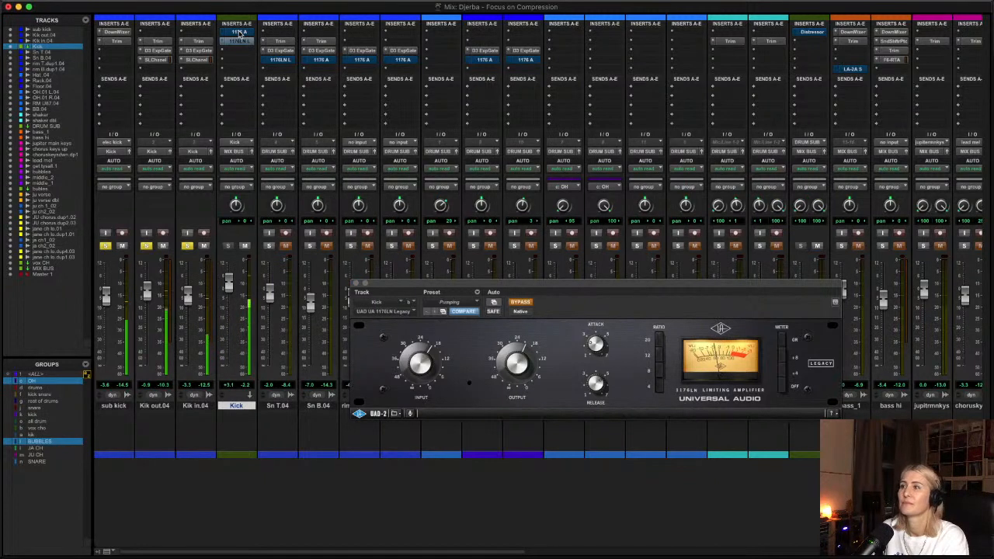
click(240, 33)
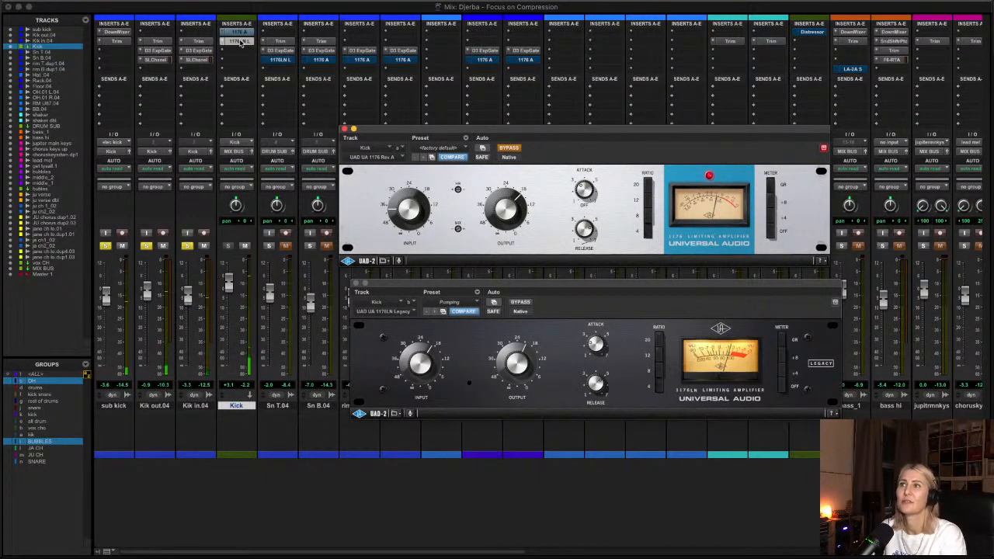
super+click(239, 41)
super+click(239, 33)
- Close both Kick compressors, reopen the 1176 Rev A to examine its controls, and close it again
drag(528, 130, 516, 122)
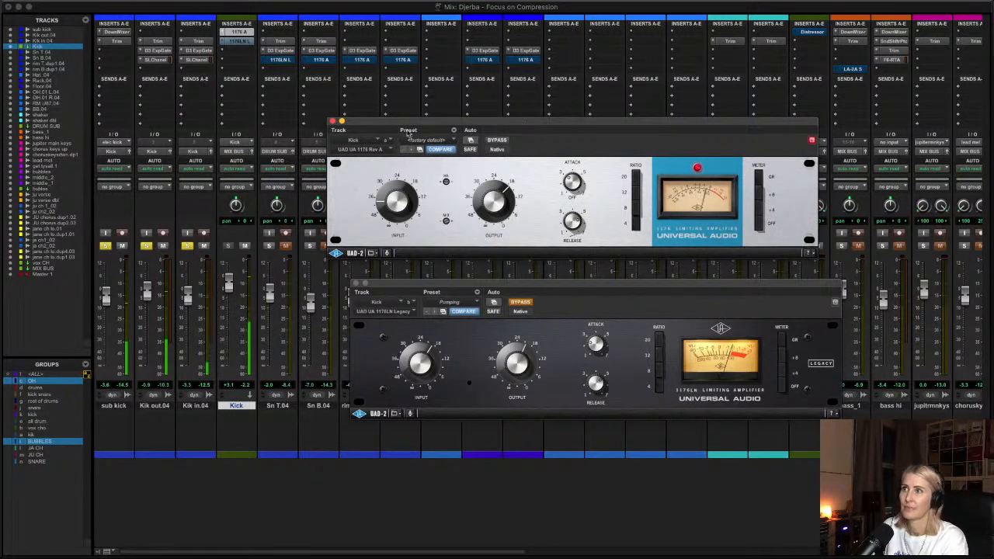
click(332, 121)
click(357, 285)
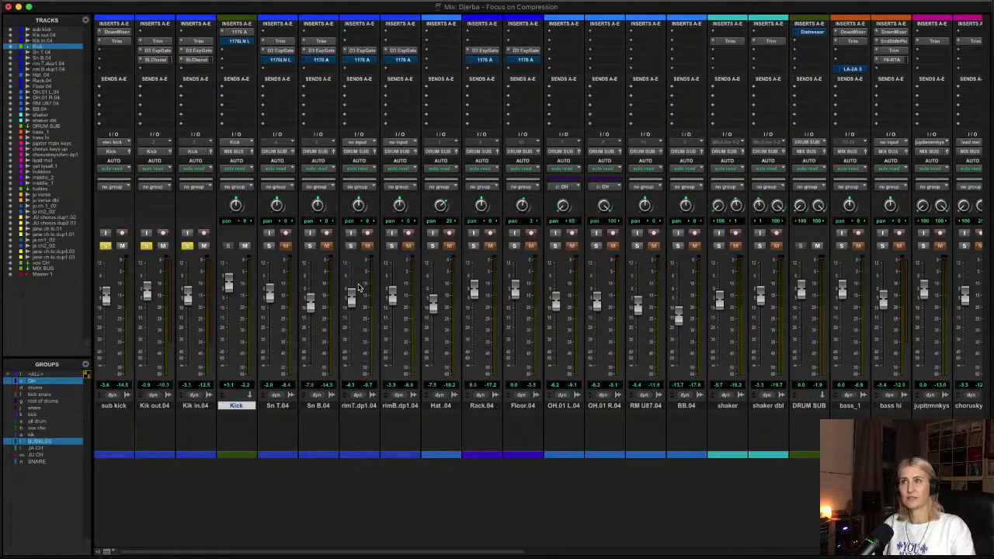
click(239, 32)
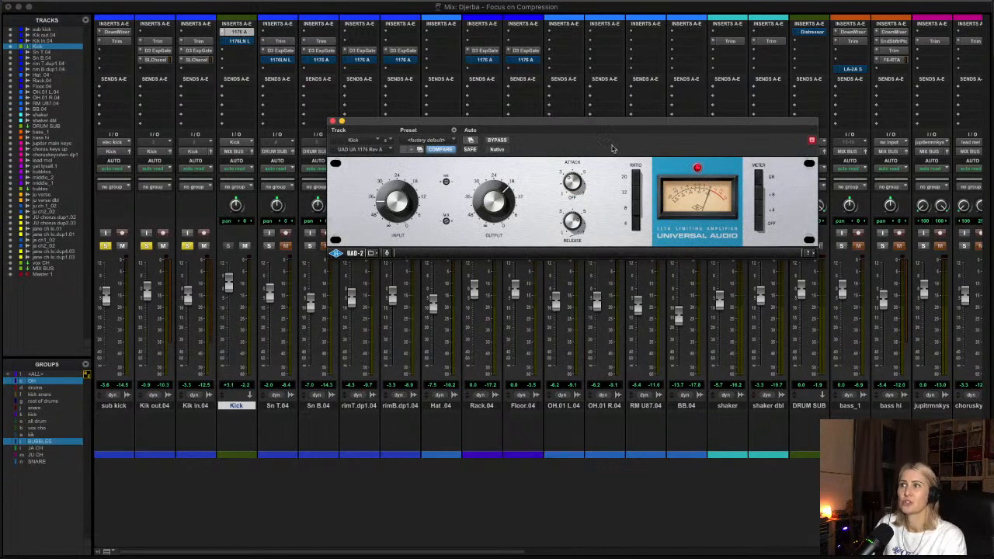
drag(580, 128, 515, 119)
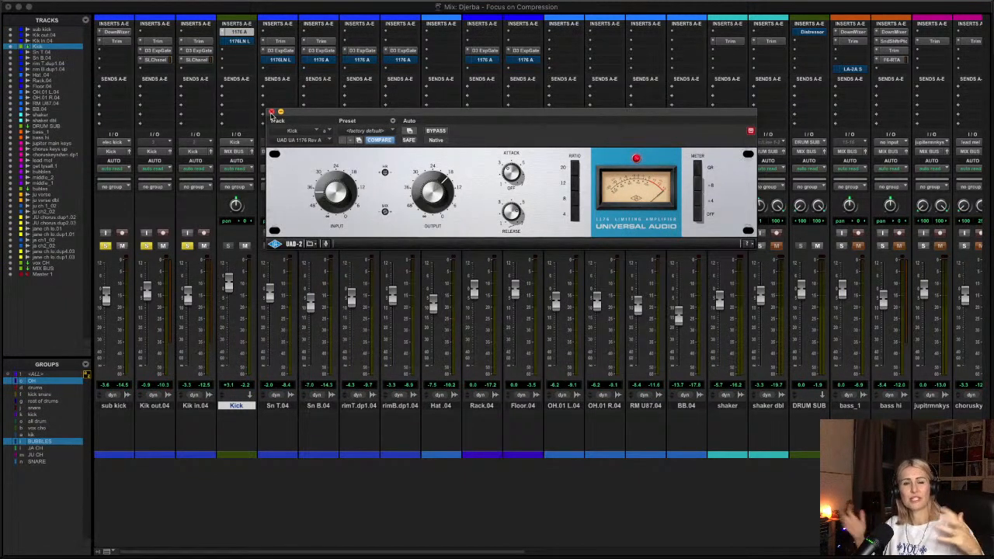
drag(368, 120, 424, 110)
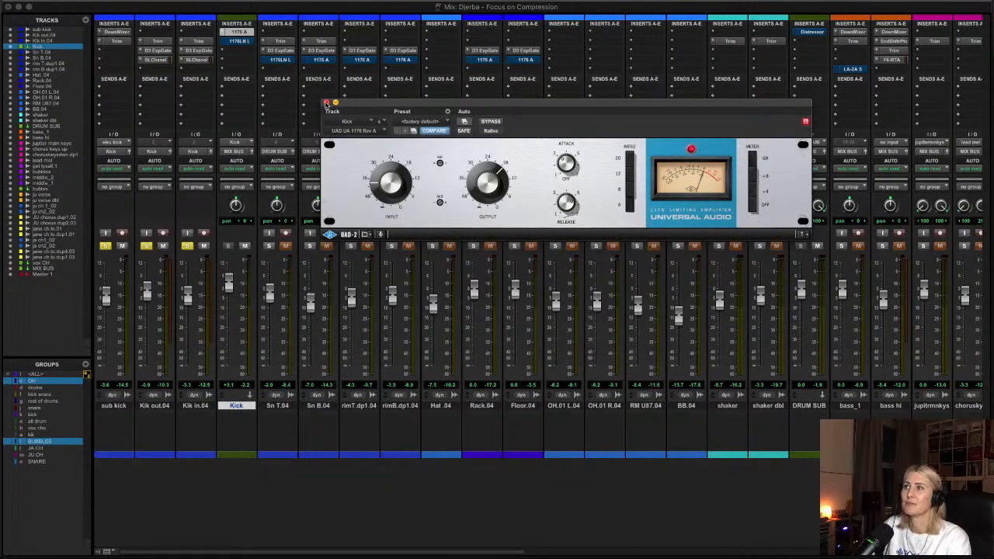
click(327, 103)
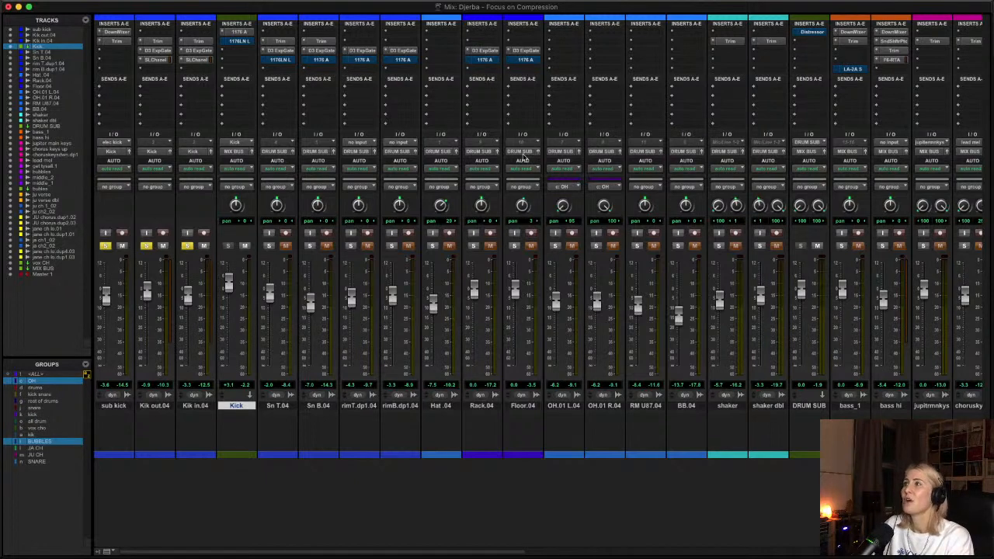
- Select the MIX BUS channel, open its SSL Bus Compressor 2 and examine its controls, moving it clear of the inserts
scroll(523, 158, right, 15)
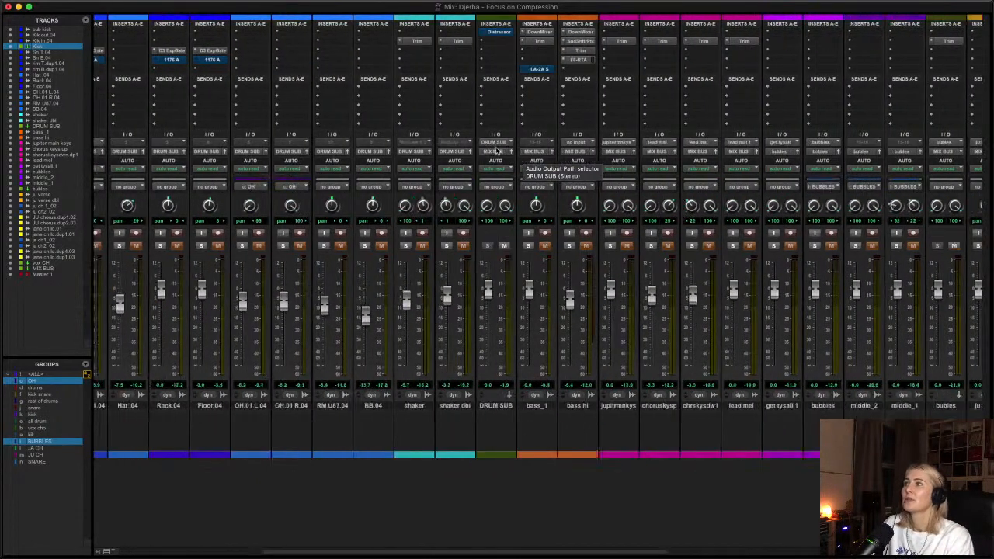
click(862, 405)
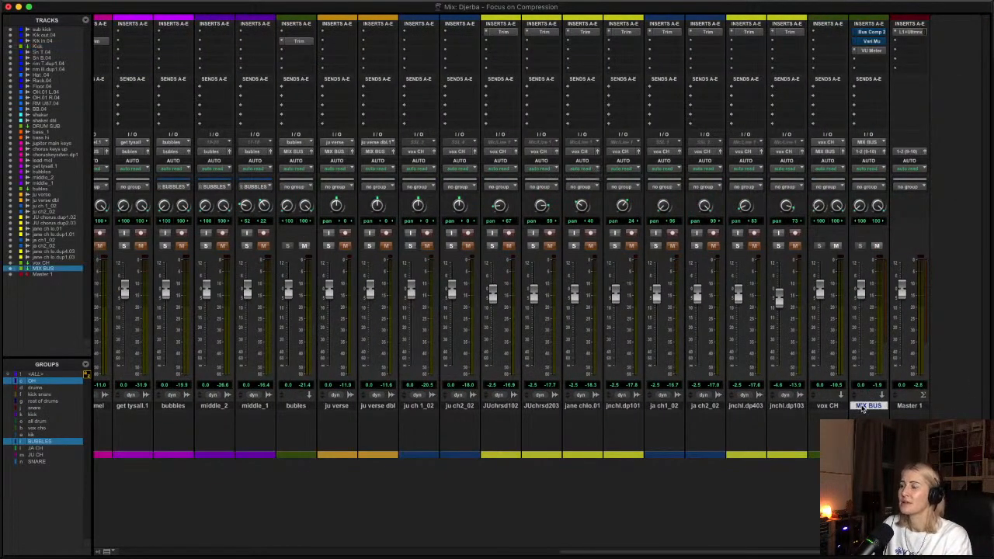
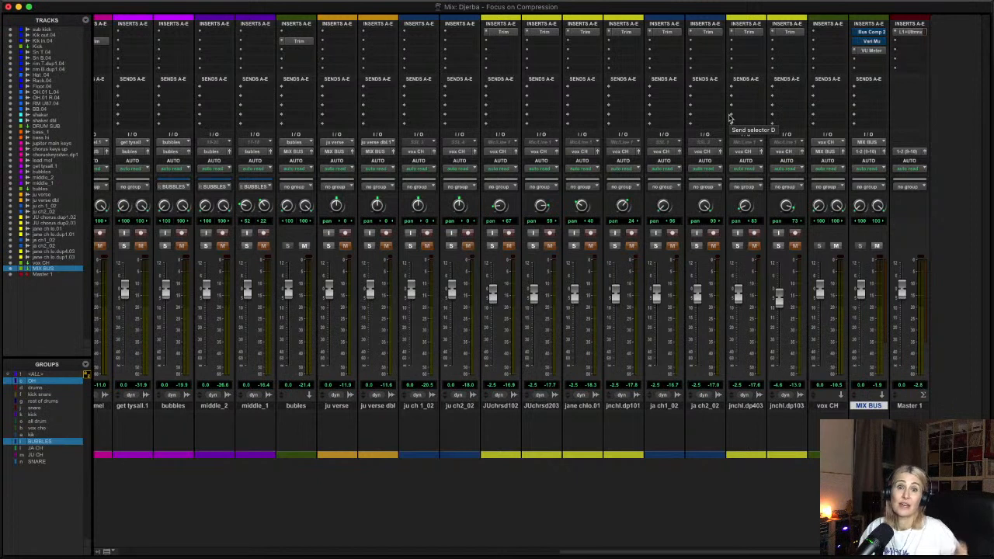
click(873, 32)
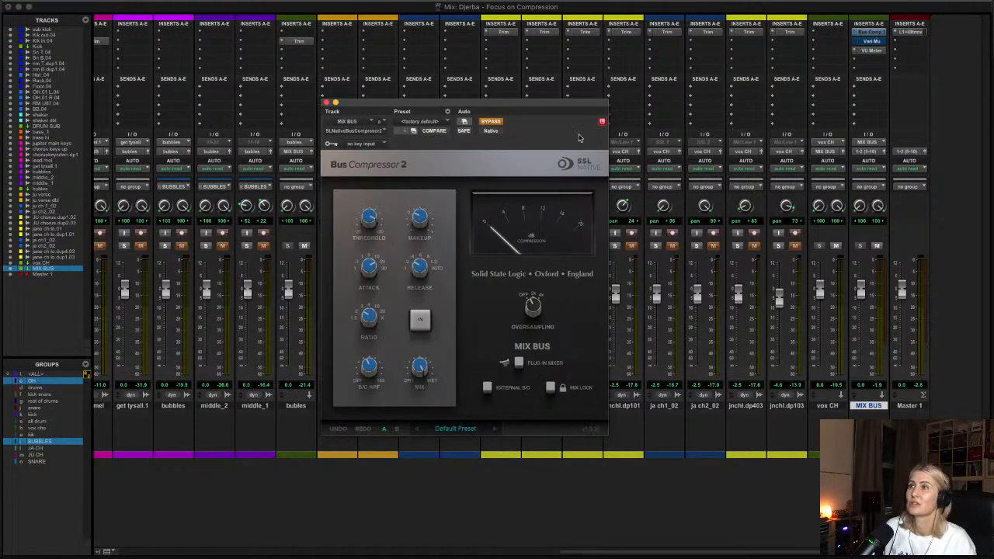
drag(517, 106, 599, 74)
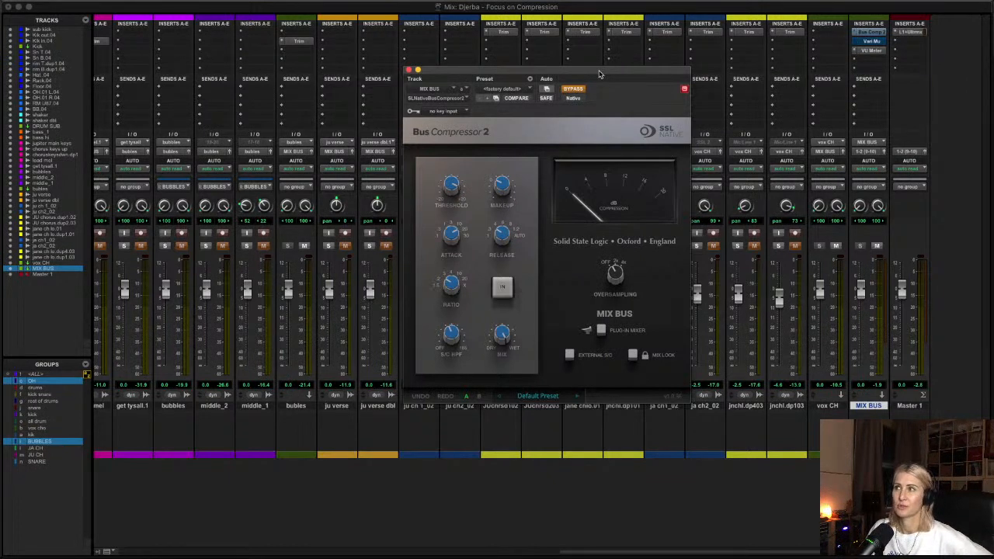
drag(573, 74, 593, 62)
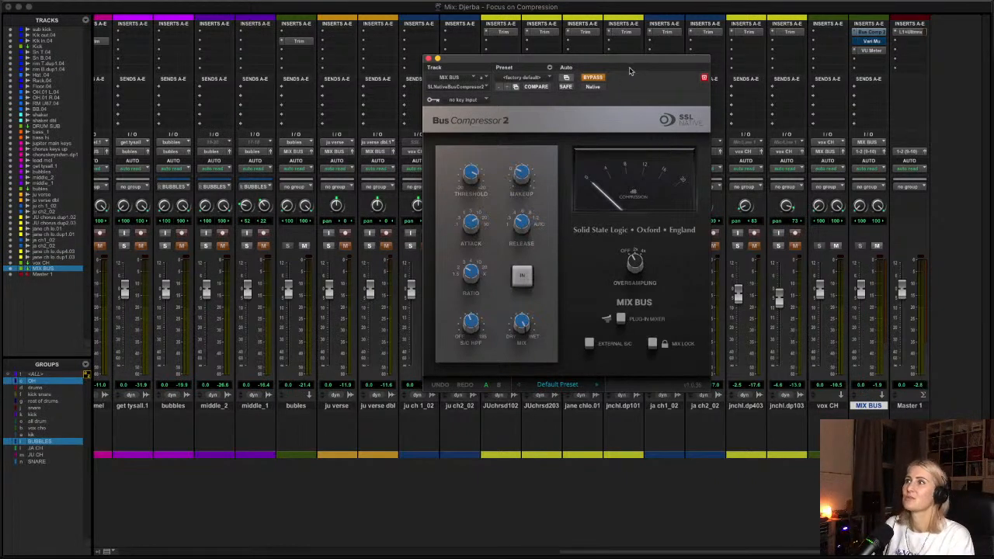
mouse_move(621, 66)
mouse_down()
mouse_move(734, 68)
mouse_move(625, 69)
mouse_up()
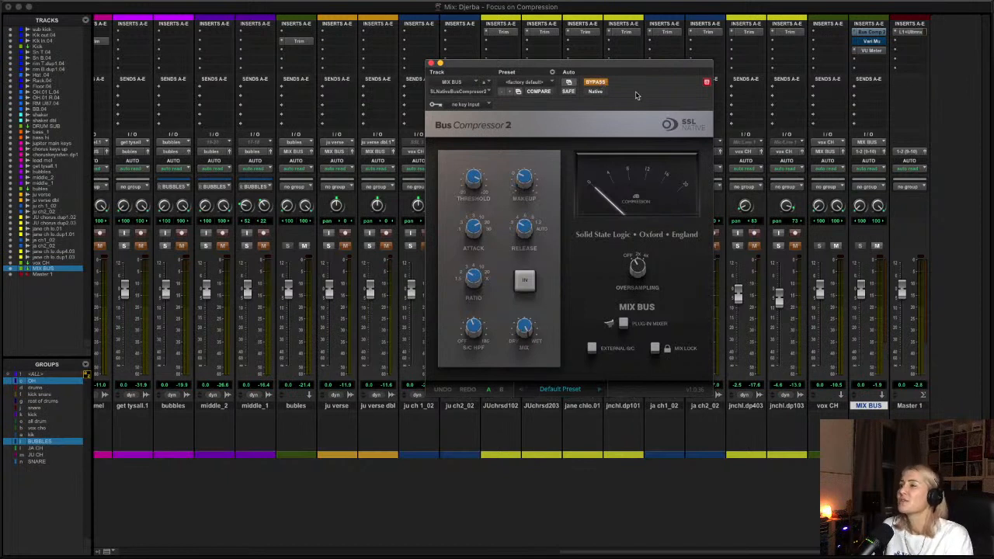
drag(623, 68, 562, 60)
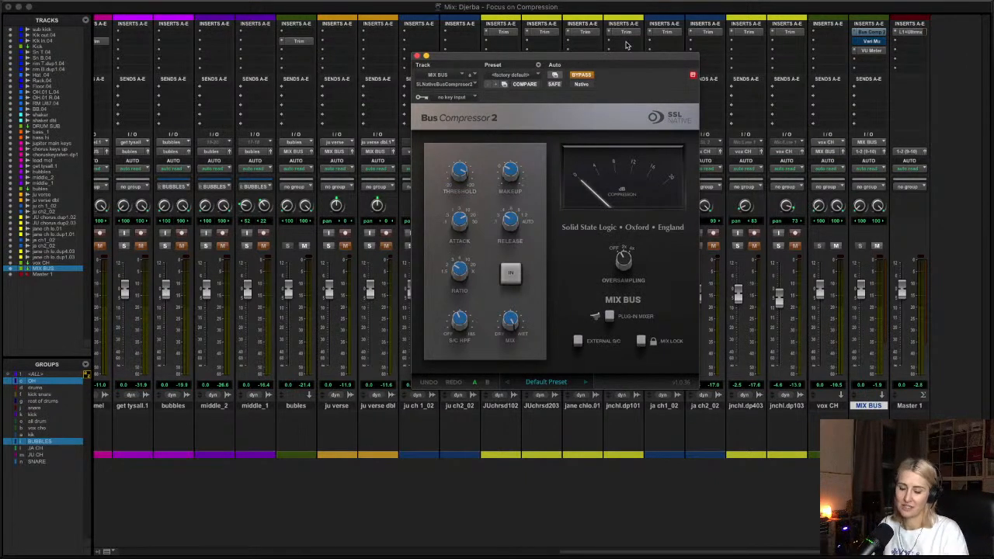
drag(620, 62, 693, 59)
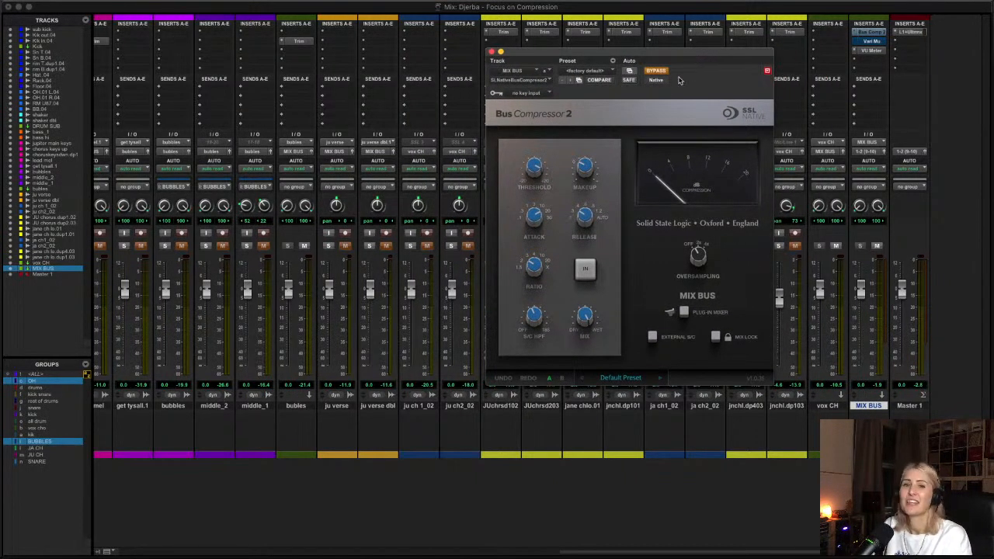
drag(667, 56, 662, 54)
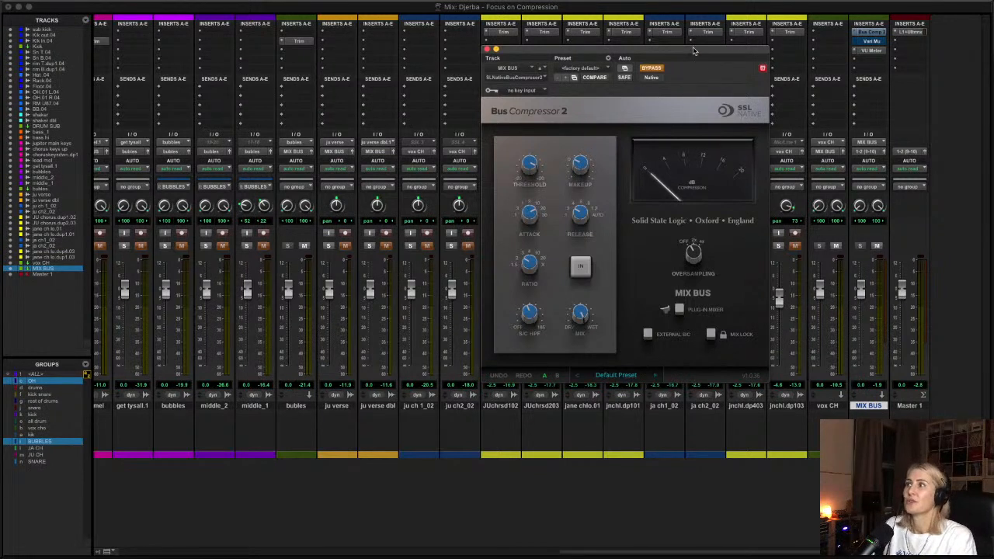
drag(685, 54, 699, 56)
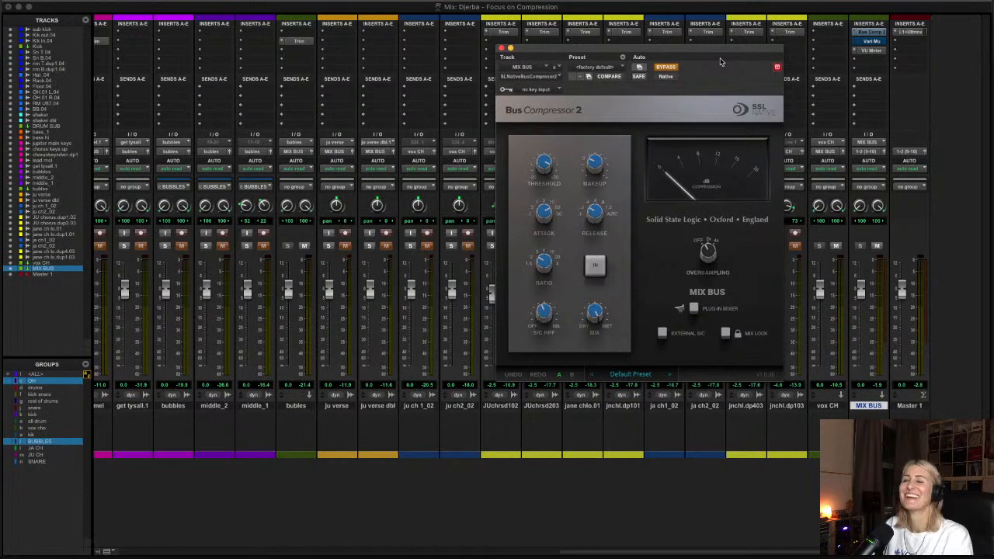
drag(724, 52, 674, 43)
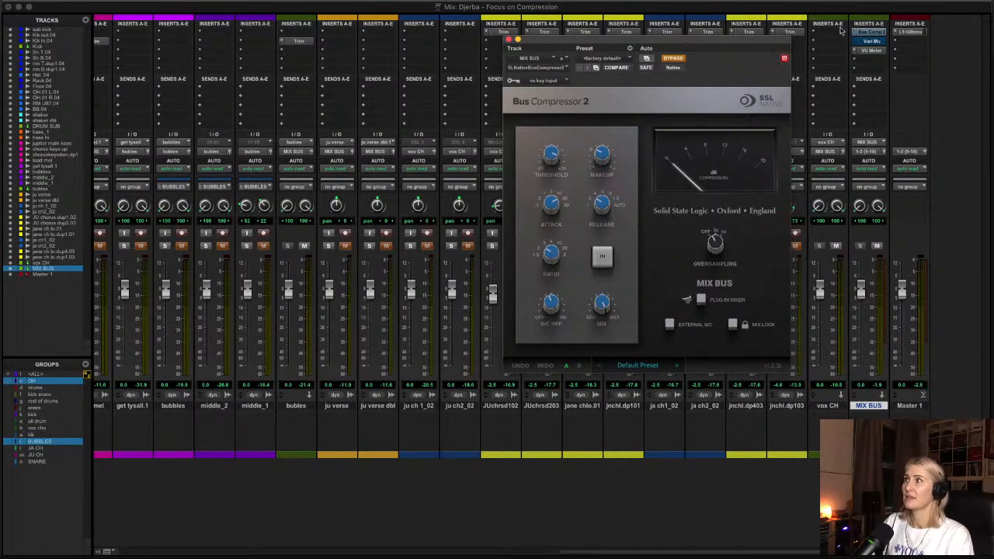
- Open the MIX BUS channel's Manley Variable Mu compressor and place it over the upper part of the mixer for viewing
click(872, 41)
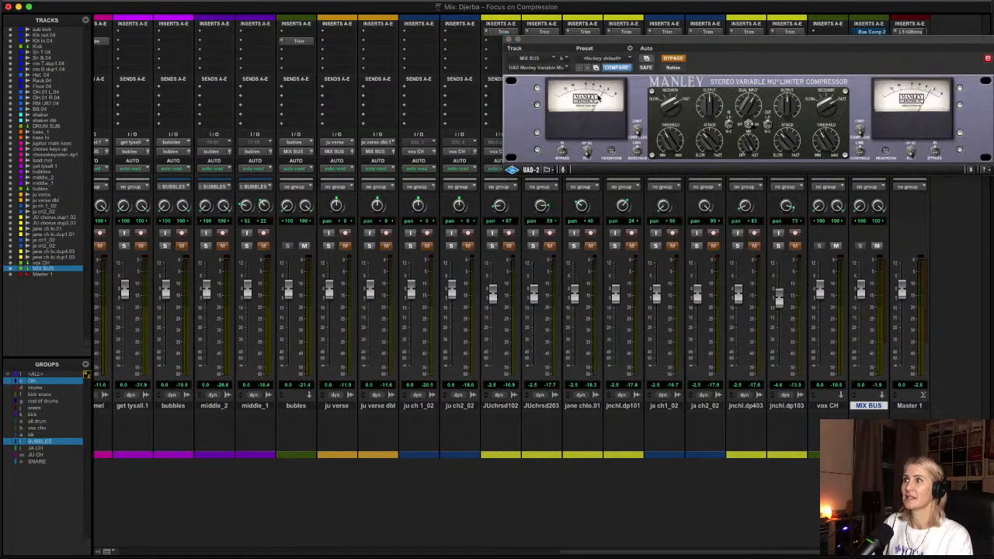
drag(678, 41, 412, 127)
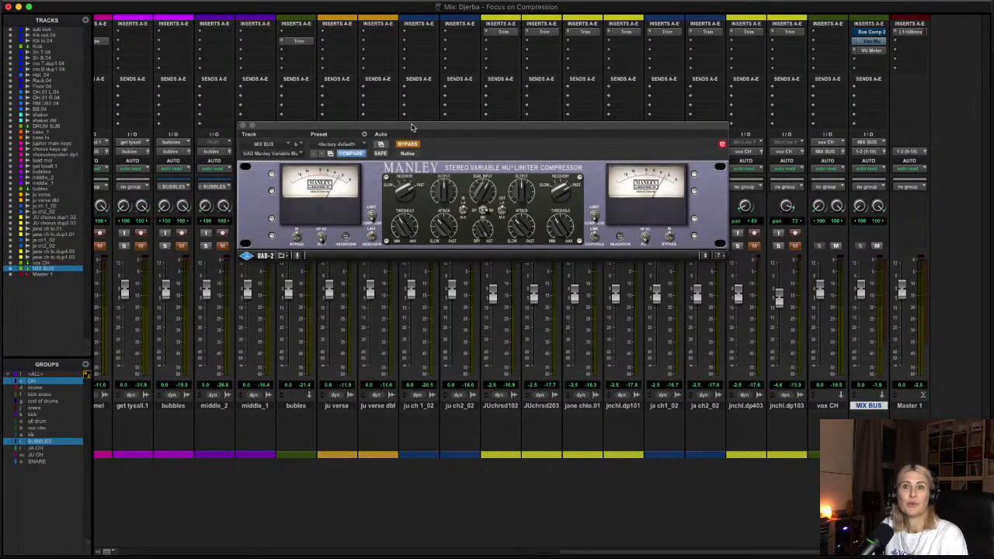
drag(451, 130, 481, 114)
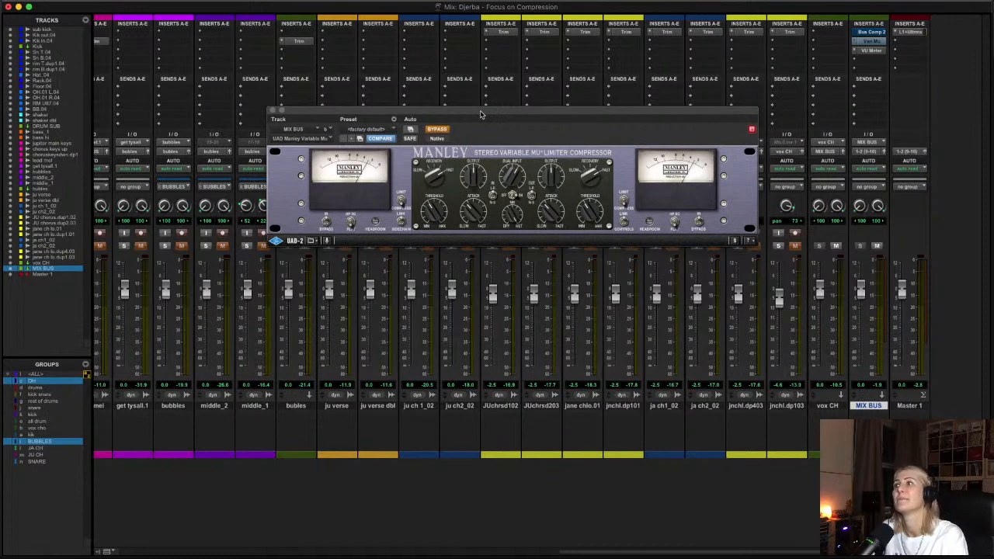
drag(479, 114, 440, 81)
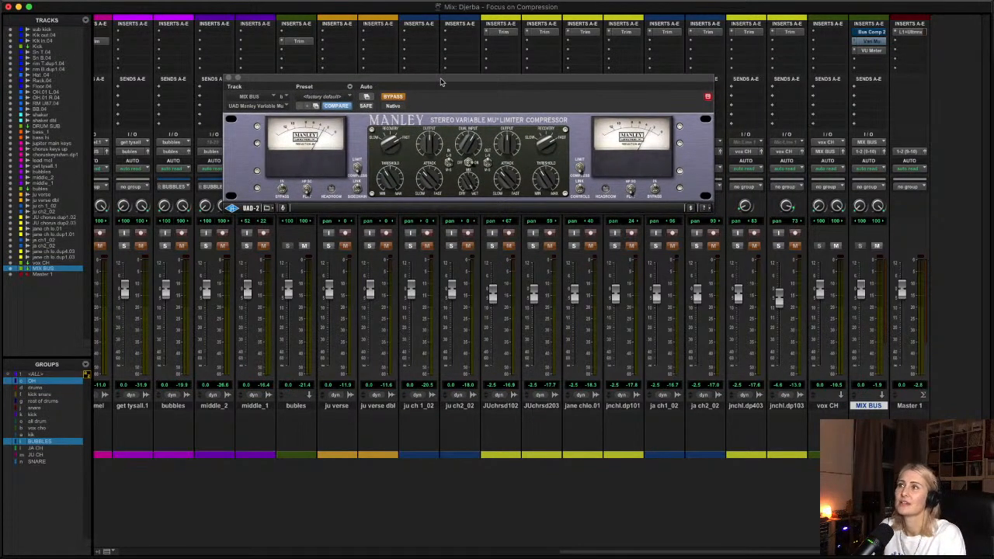
drag(440, 80, 455, 78)
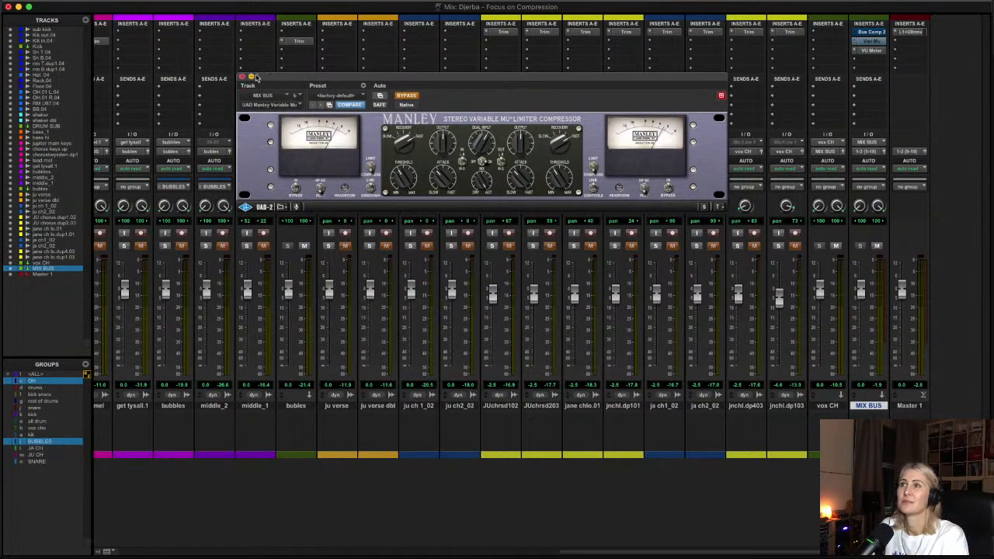
- Close the Manley compressor, open the MIX BUS channel's SSL Bus Compressor 2 and take it out of bypass
click(243, 78)
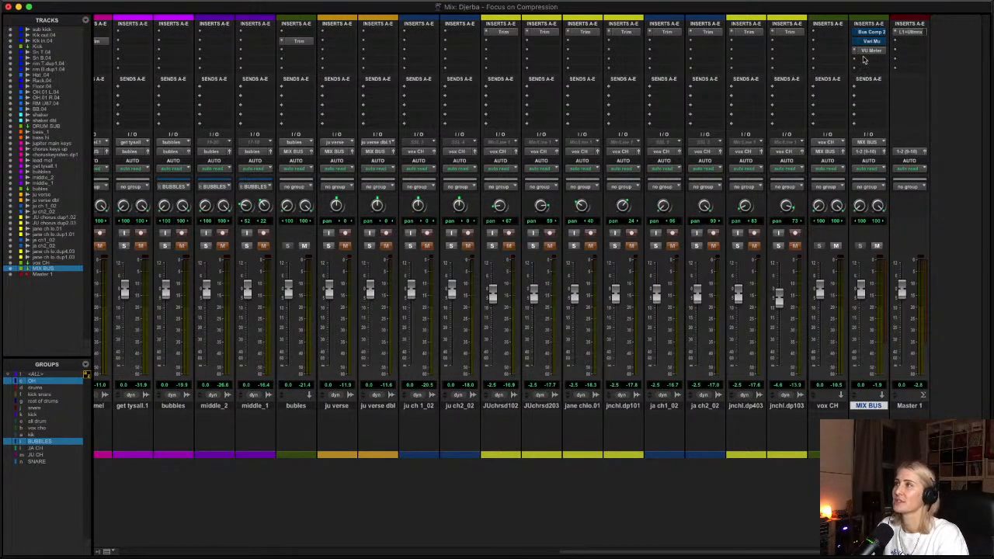
click(870, 33)
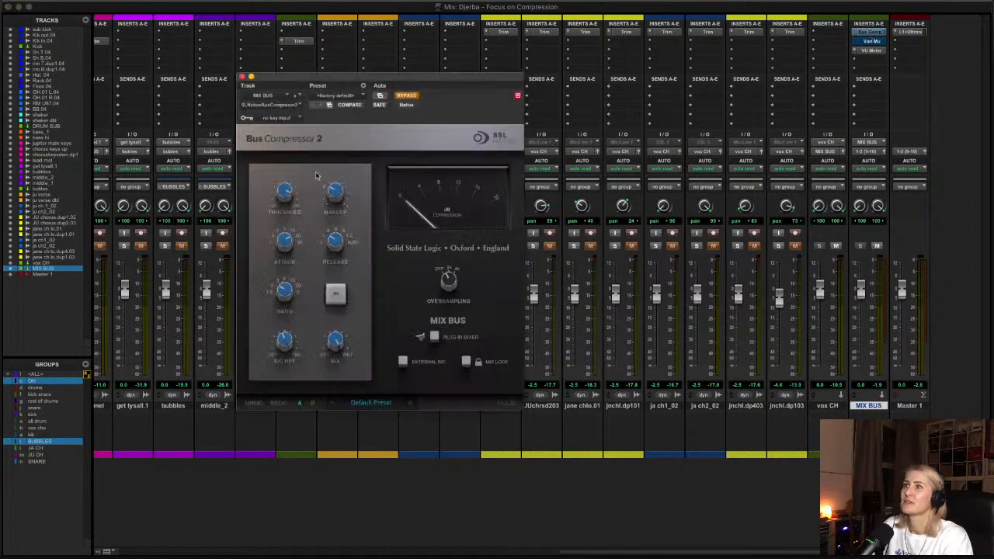
drag(358, 77, 460, 76)
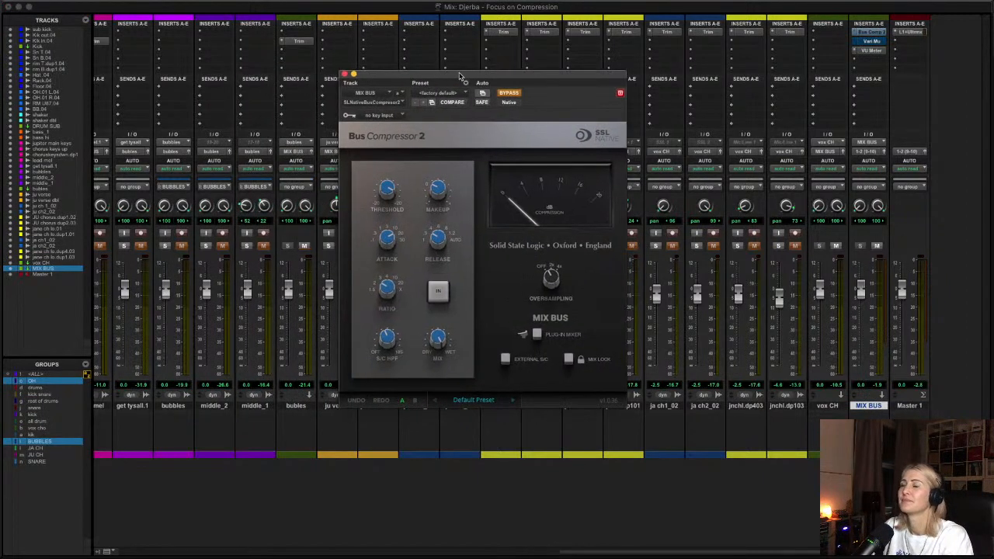
click(507, 94)
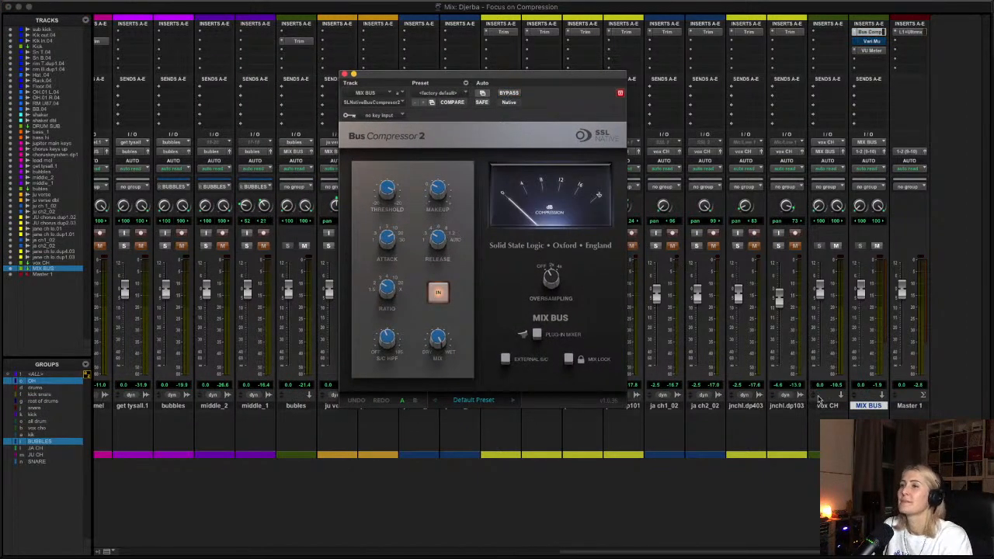
- Toggle playback and turn off solo on the Kik in.04, Kik out.04 and sub kick channels
key(space)
scroll(256, 262, left, 15)
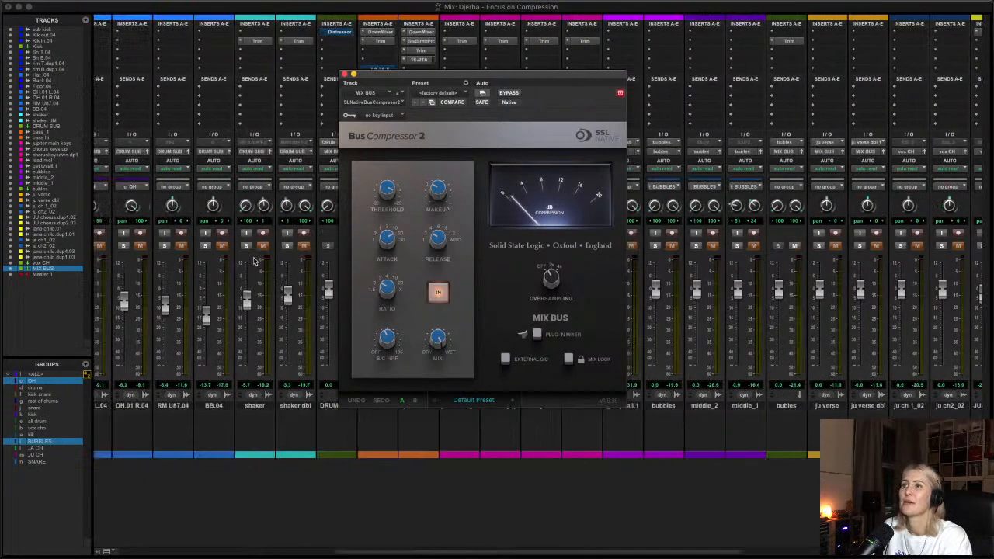
click(187, 246)
click(146, 246)
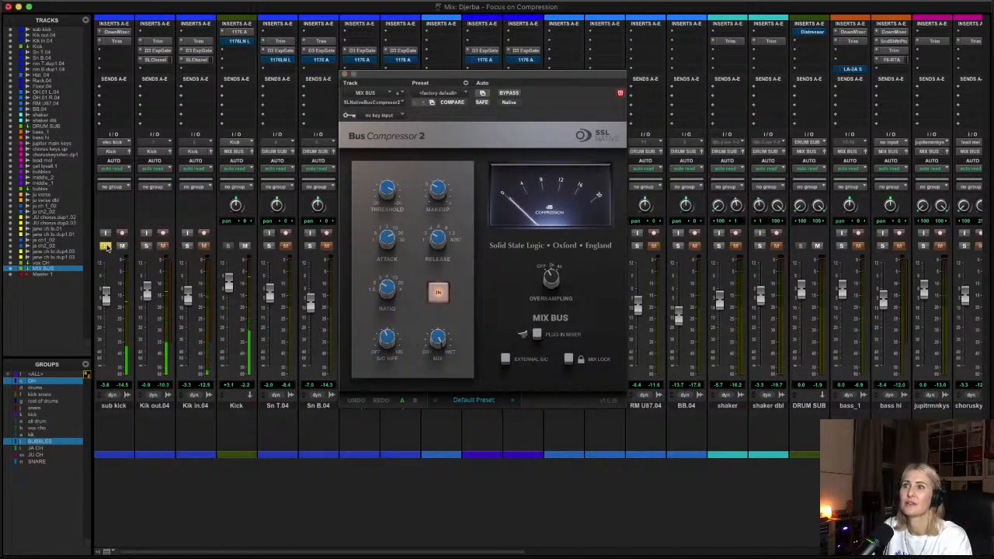
click(105, 246)
- Reposition Bus Compressor 2, examine its S/C HPF control, and lower its threshold for more compression
drag(435, 86, 525, 79)
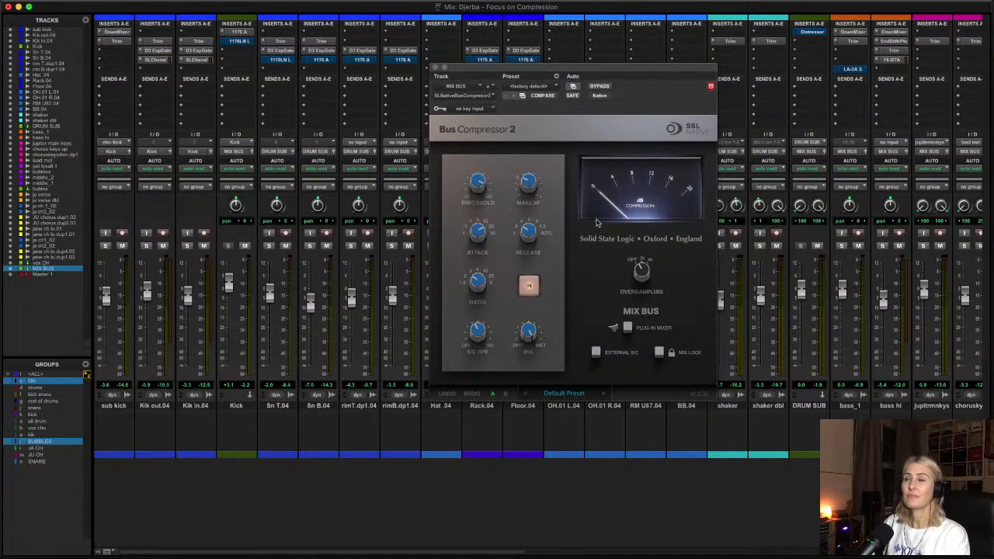
click(476, 336)
scroll(475, 335, up, 1)
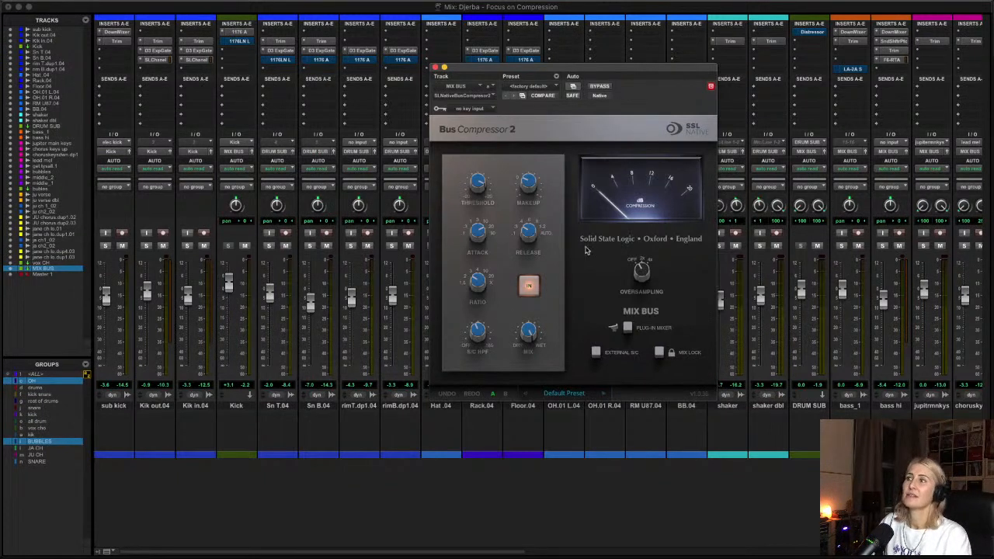
mouse_move(473, 336)
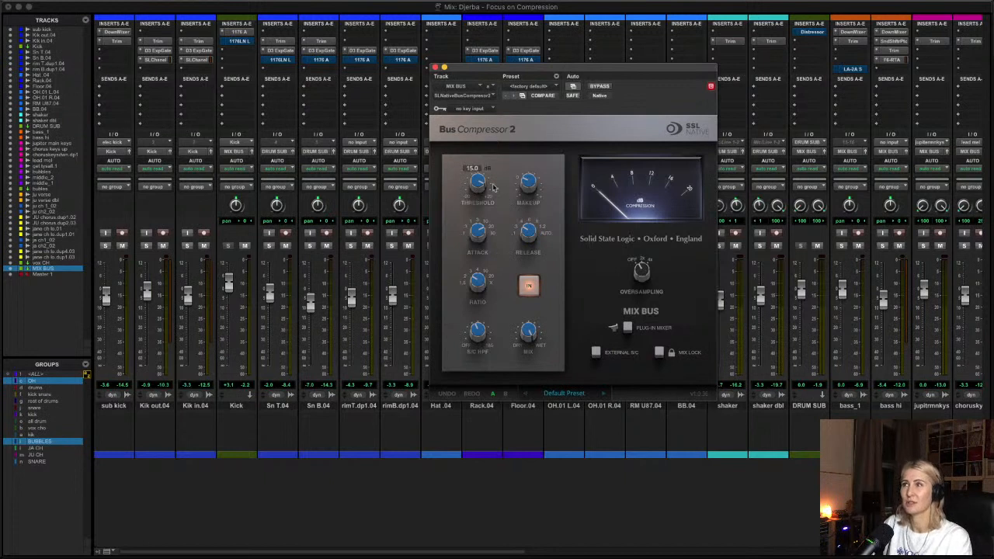
mouse_move(479, 182)
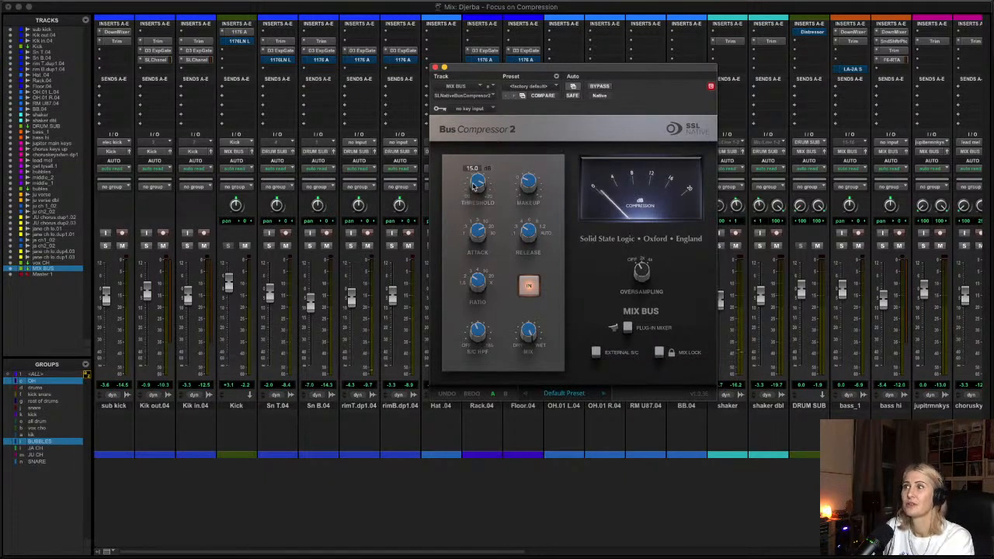
drag(479, 182, 479, 191)
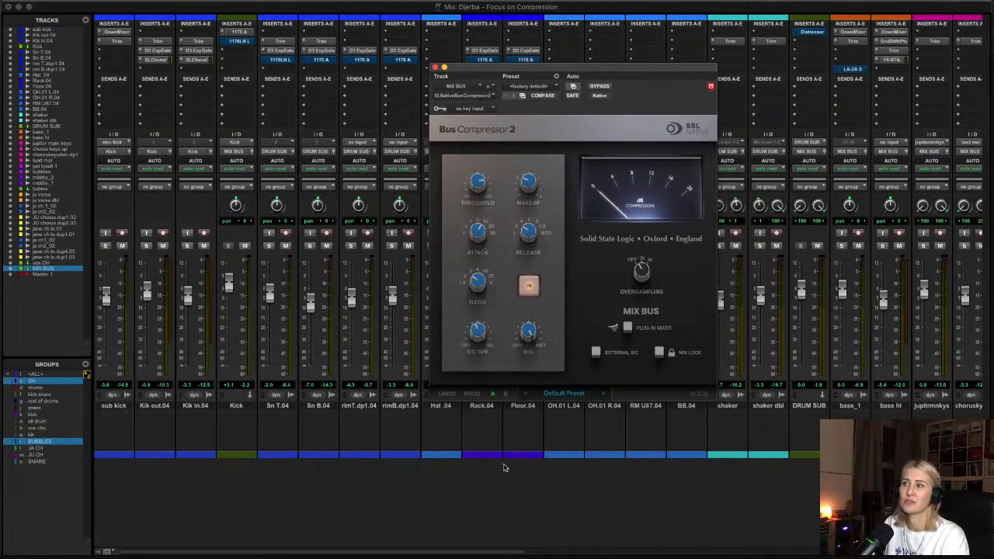
click(494, 488)
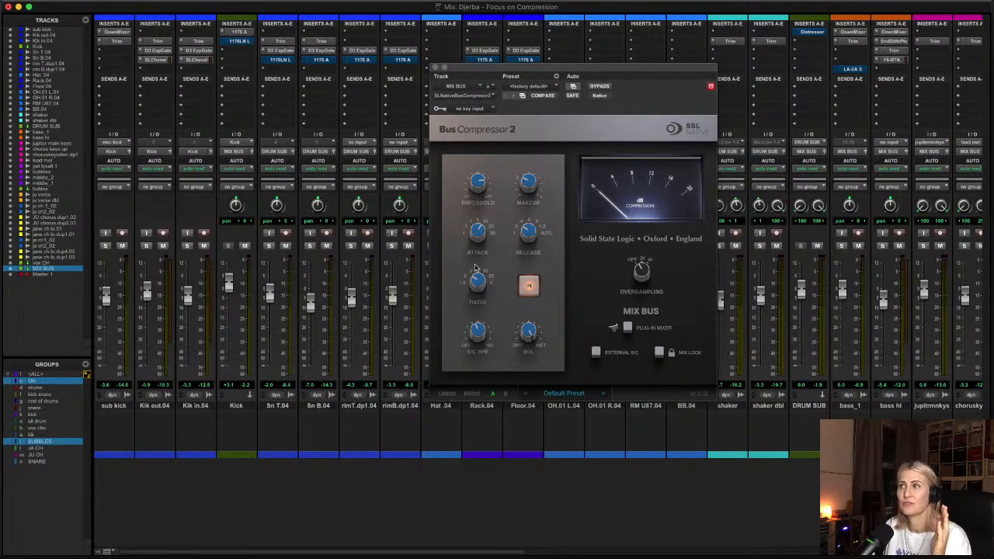
click(468, 265)
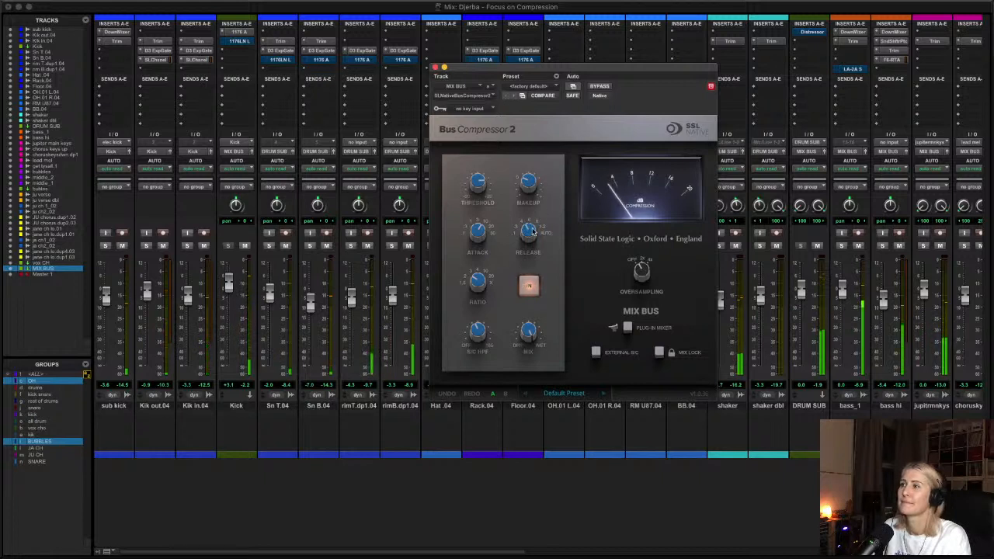
- Raise the Bus Compressor 2 threshold slightly and close the compressor
drag(478, 183, 478, 181)
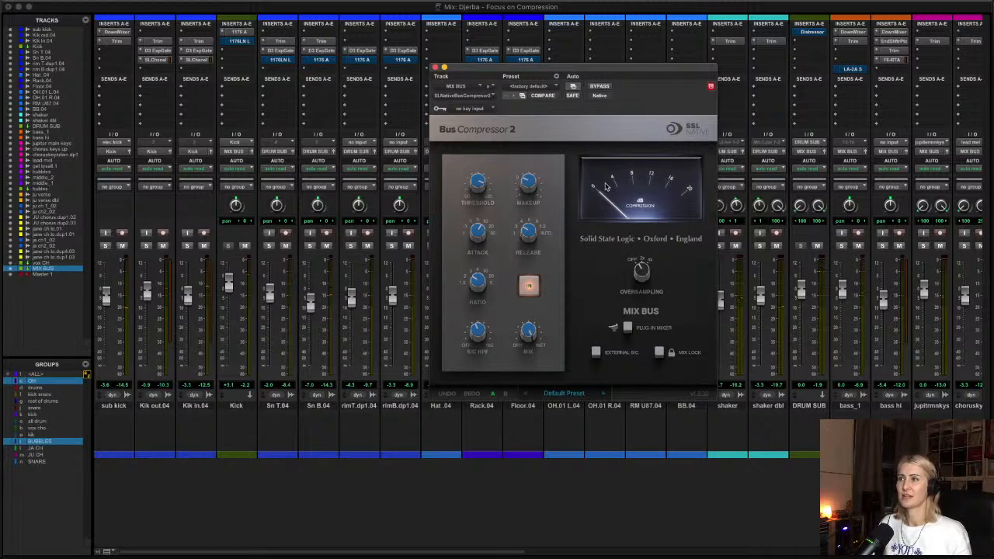
mouse_move(481, 185)
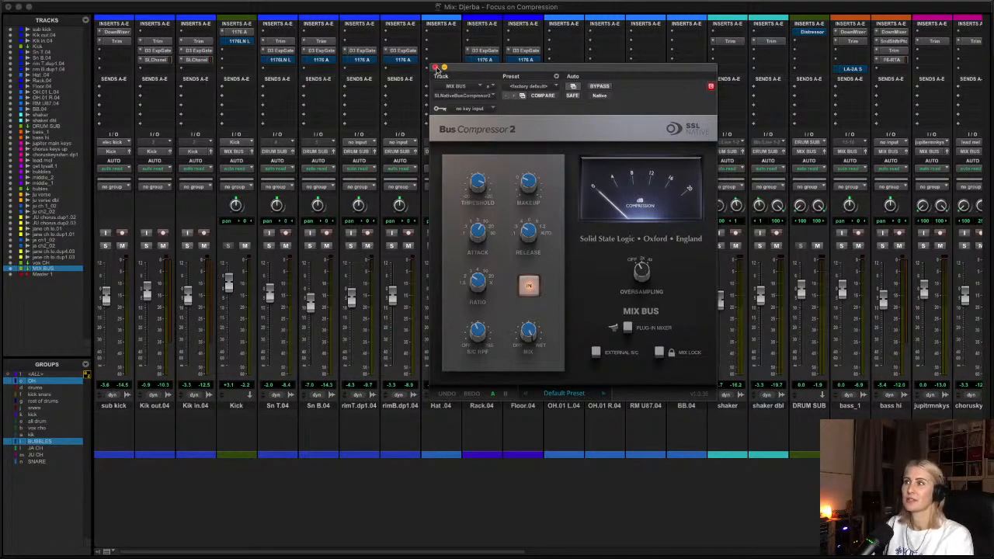
click(436, 69)
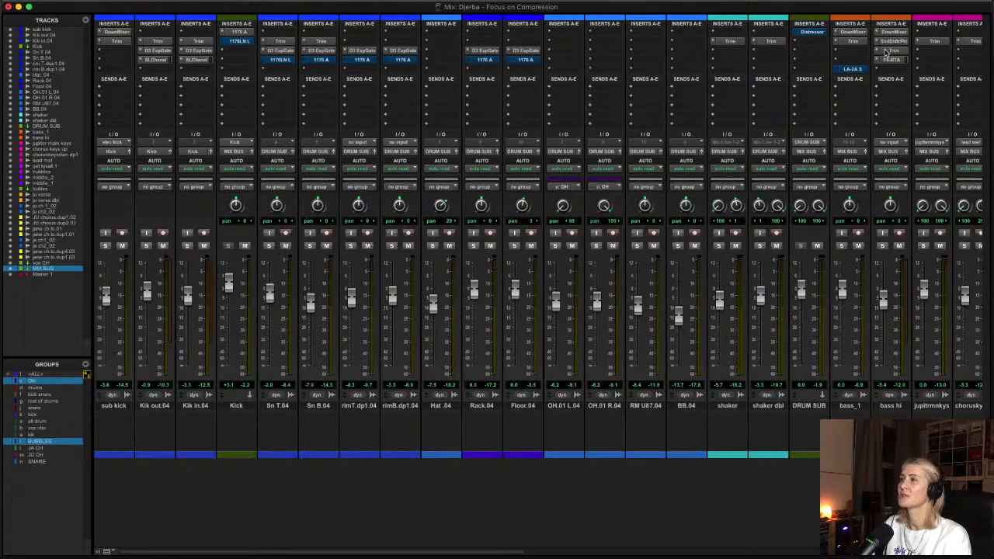
- Bypass Bus Compressor 2 on the MIX BUS channel and activate its Manley Variable Mu compressor instead
scroll(883, 53, right, 2)
scroll(883, 52, right, 8)
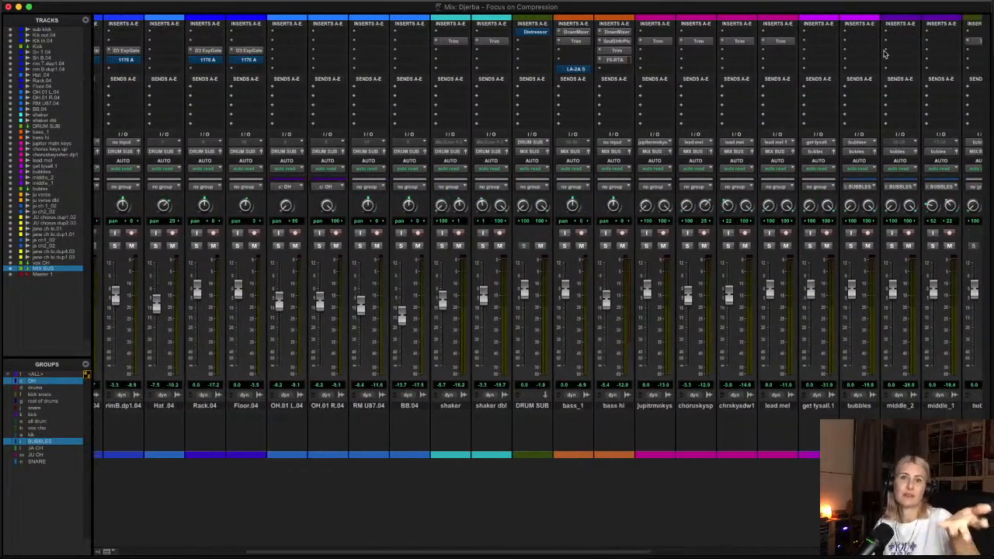
scroll(883, 53, right, 13)
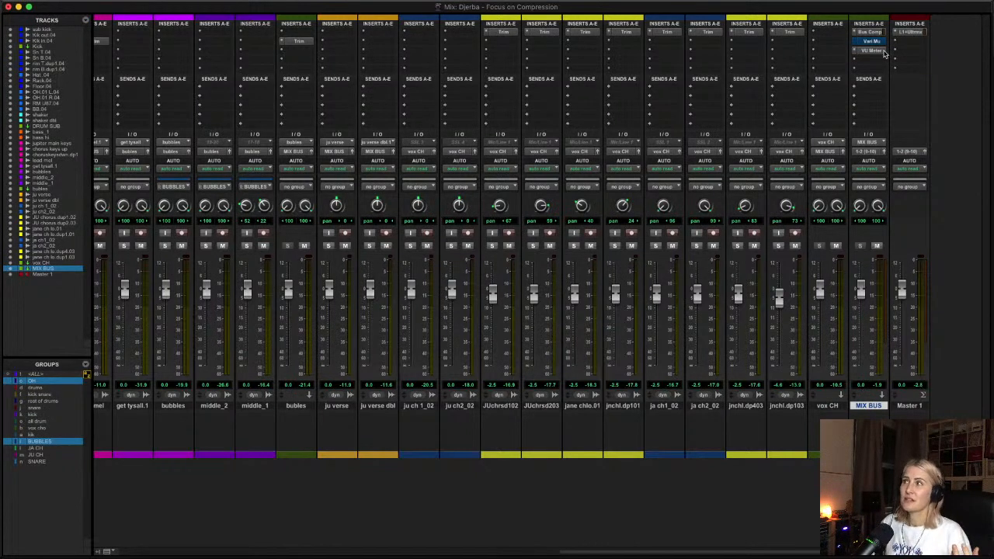
click(873, 33)
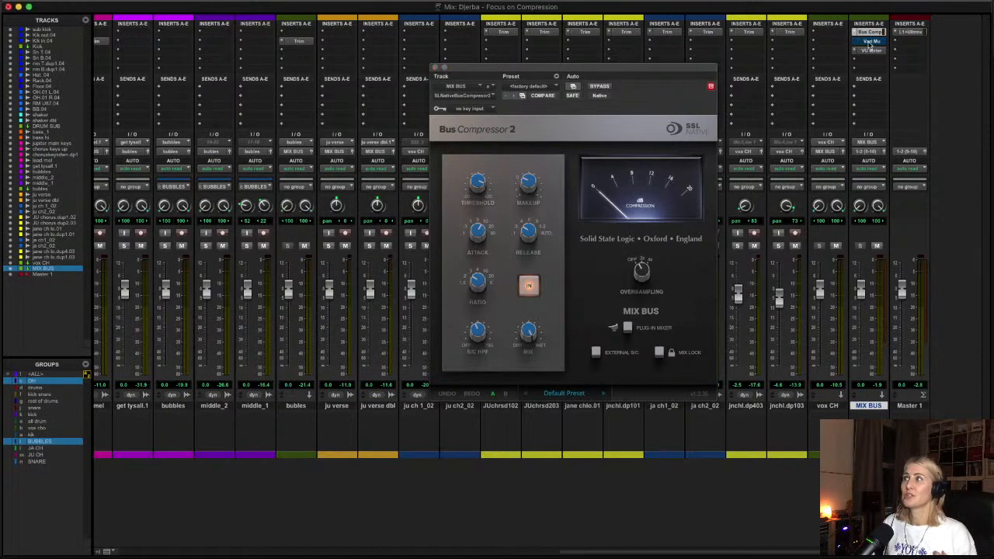
click(870, 41)
drag(744, 73, 682, 114)
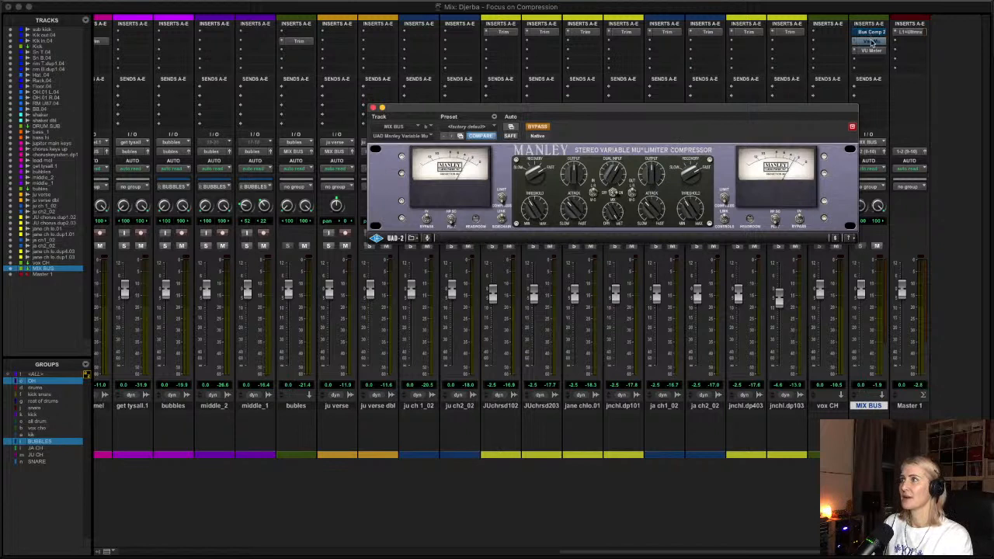
click(539, 127)
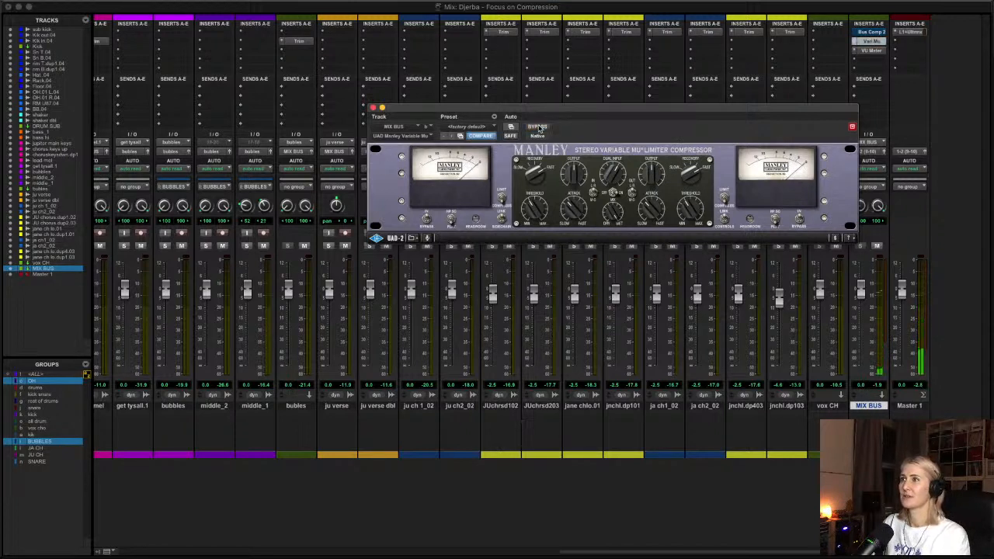
- Open the MIX BUS channel's VU Meter, Manley Variable Mu and Bus Compressor 2 together, arranged so all can be compared
click(872, 52)
drag(581, 108, 584, 325)
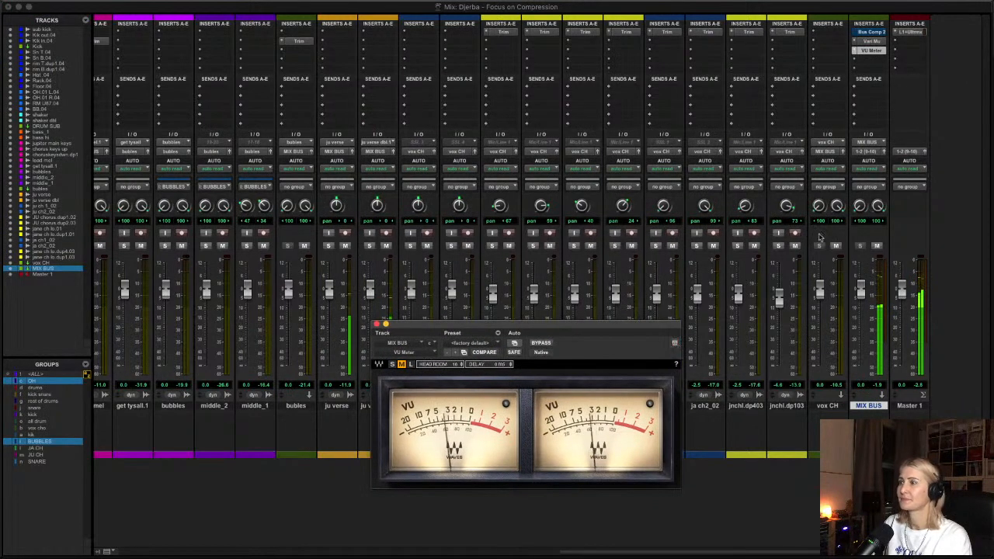
click(872, 42)
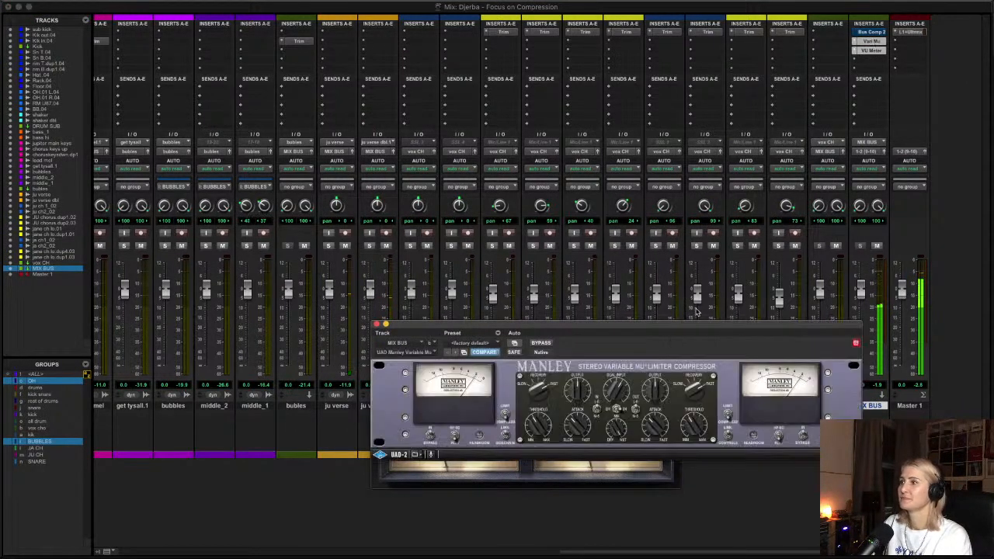
drag(689, 319, 665, 199)
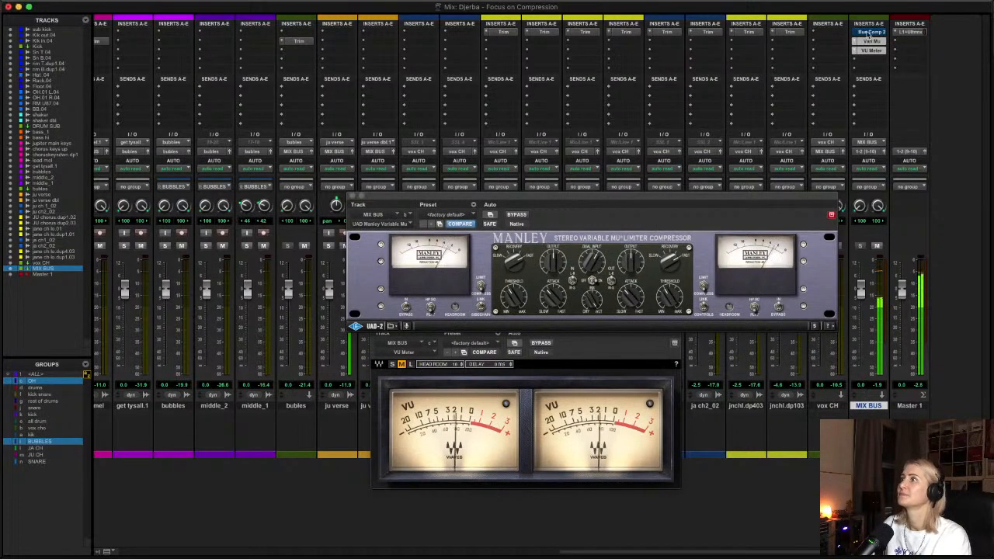
super+click(868, 32)
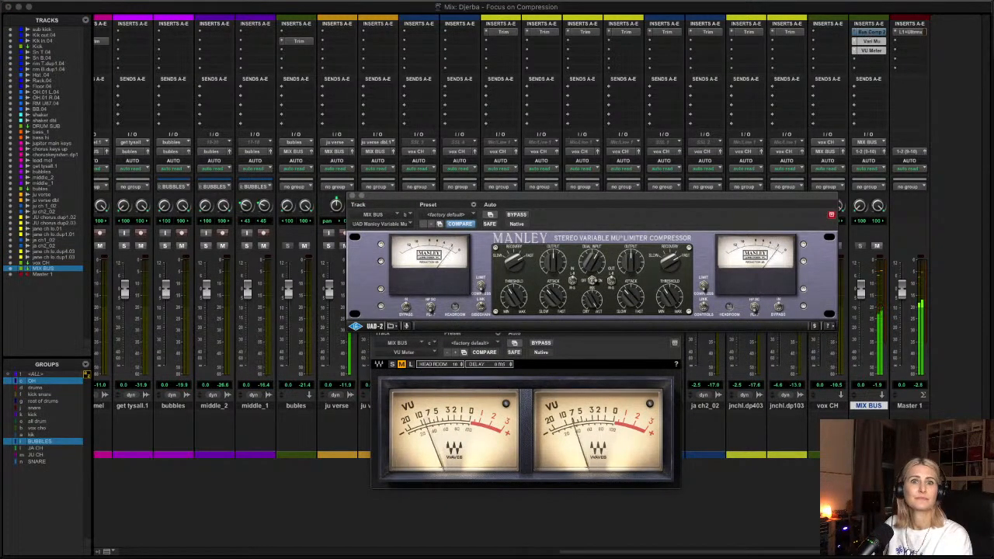
click(870, 32)
drag(554, 80, 194, 69)
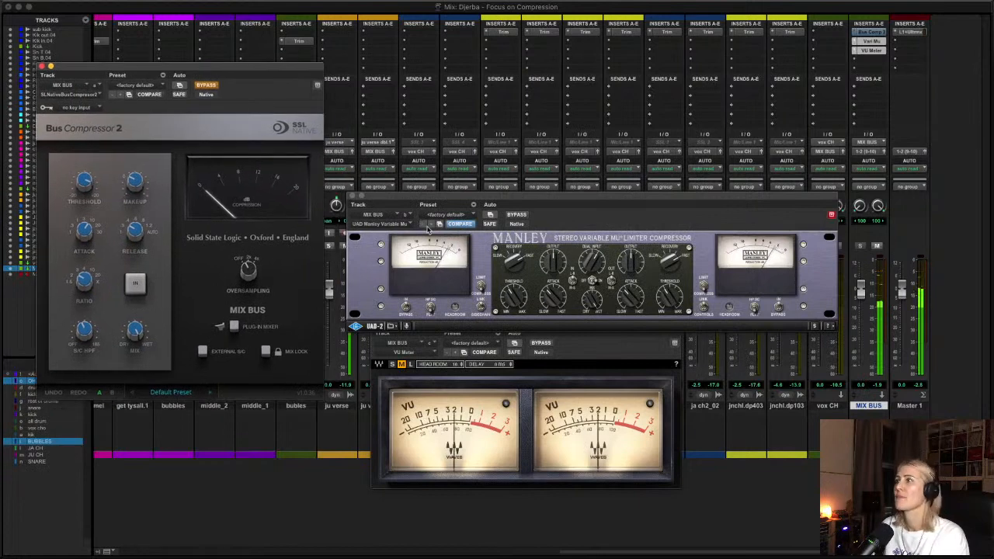
- Compare Bus Compressor 2 in and out of bypass with the Manley bypassed, and leave only the Manley active
click(519, 215)
click(206, 85)
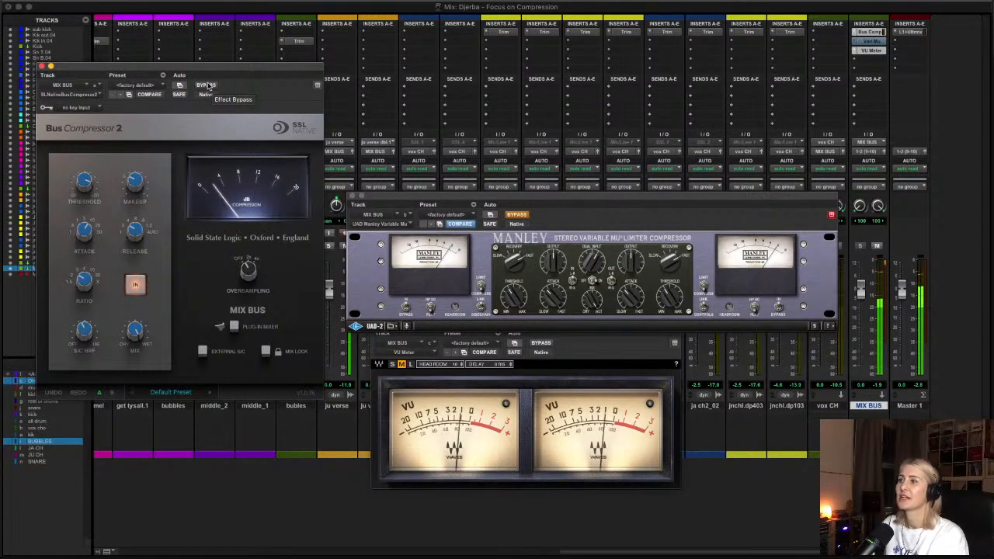
click(207, 86)
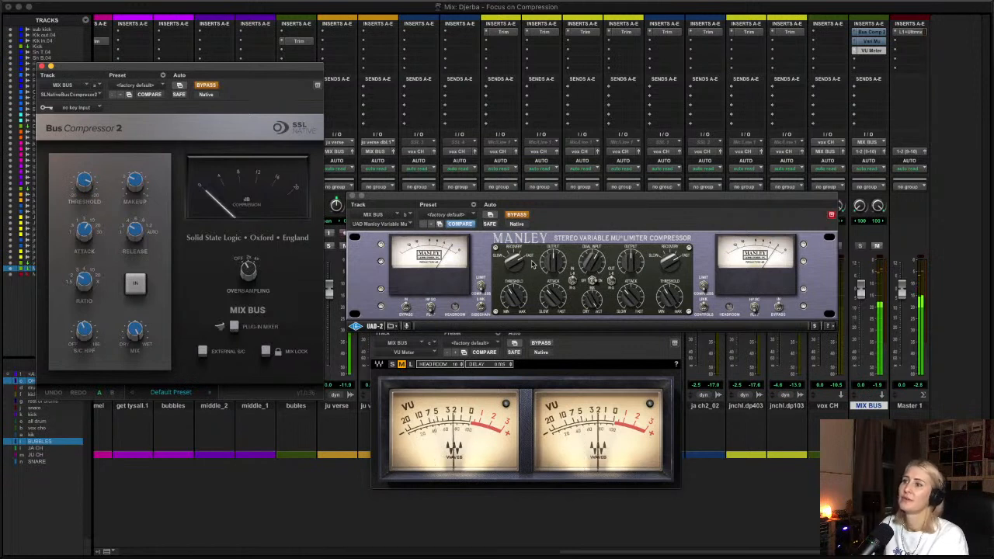
click(205, 86)
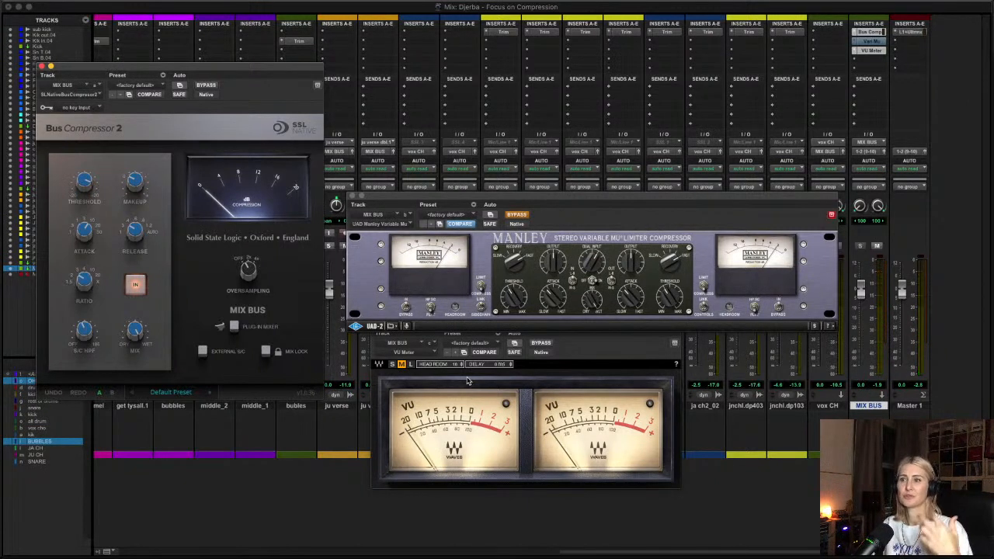
click(205, 85)
click(516, 215)
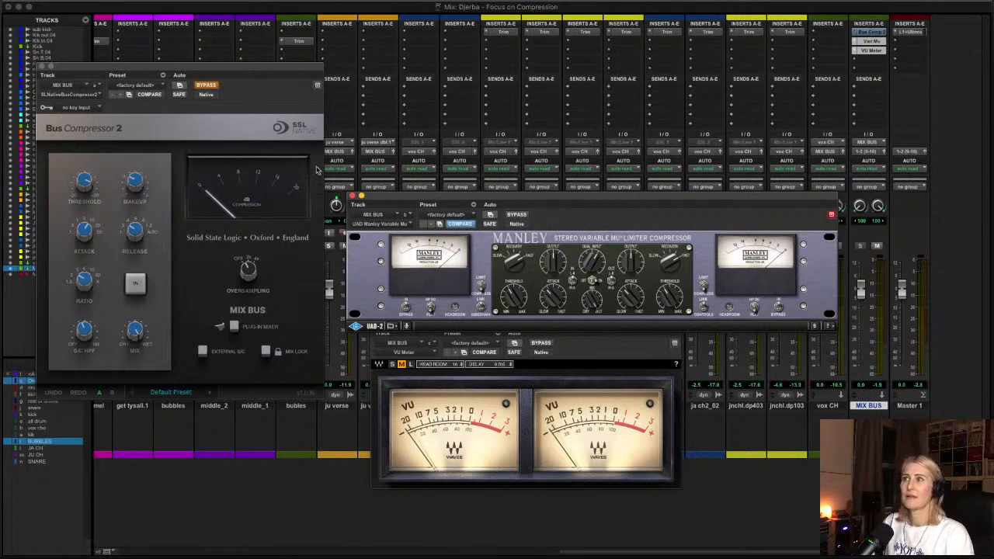
- Close the Manley Variable Mu and Bus Compressor 2, and reposition the remaining VU Meter
click(352, 196)
drag(101, 66, 351, 65)
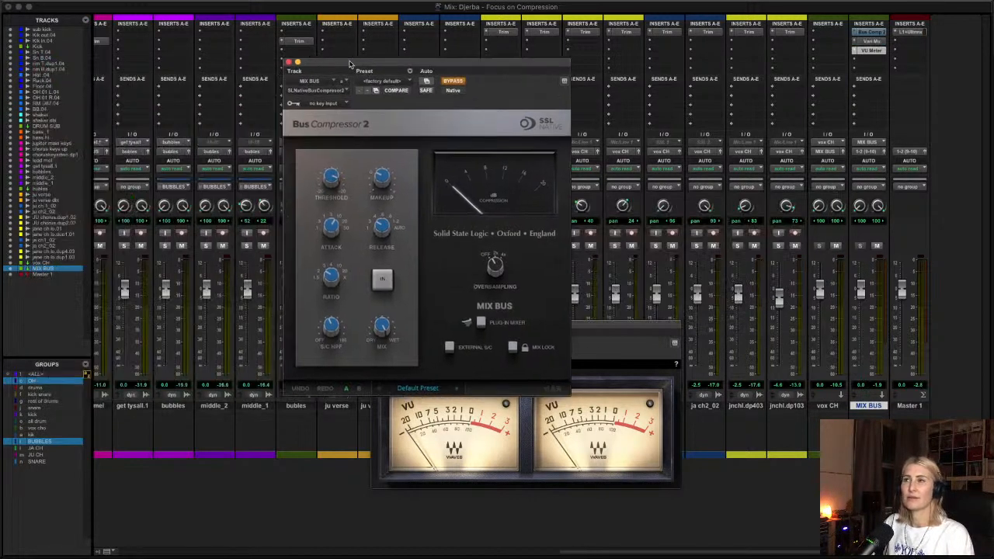
click(287, 67)
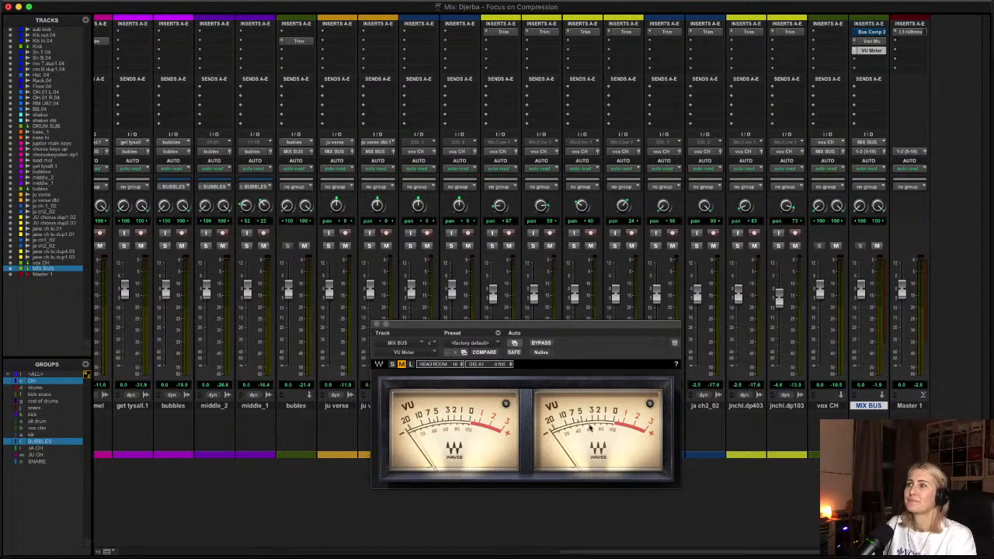
drag(446, 327, 526, 314)
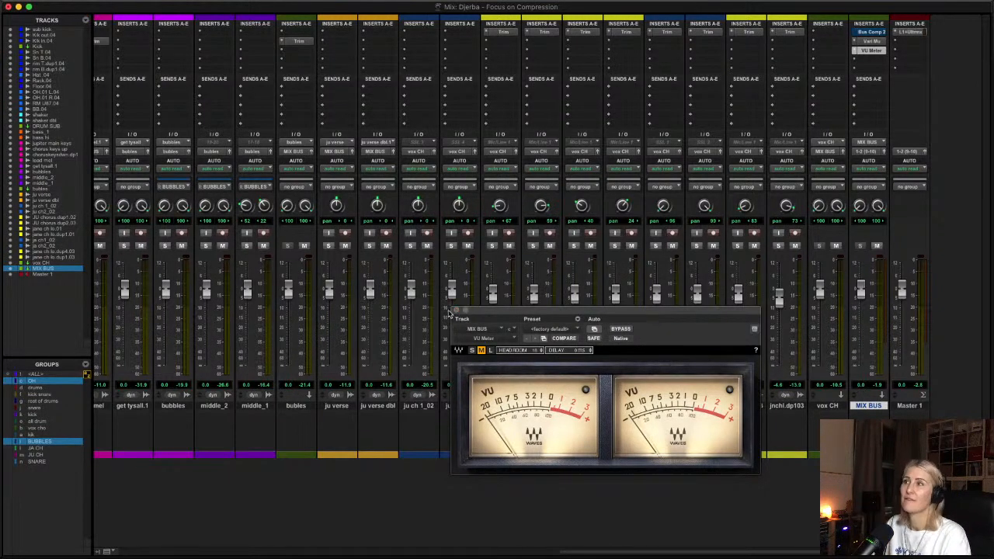
scroll(332, 216, left, 10)
scroll(417, 215, right, 8)
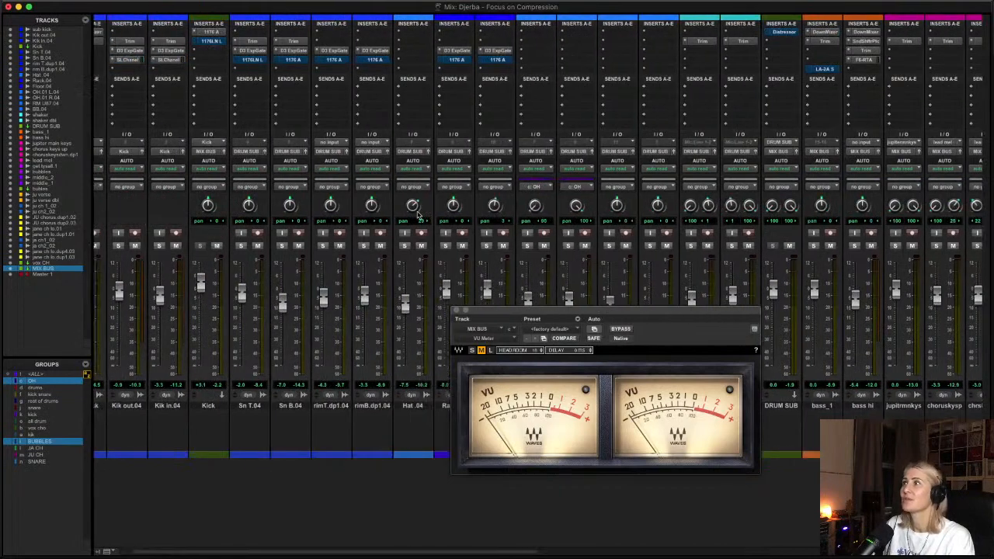
scroll(417, 216, right, 2)
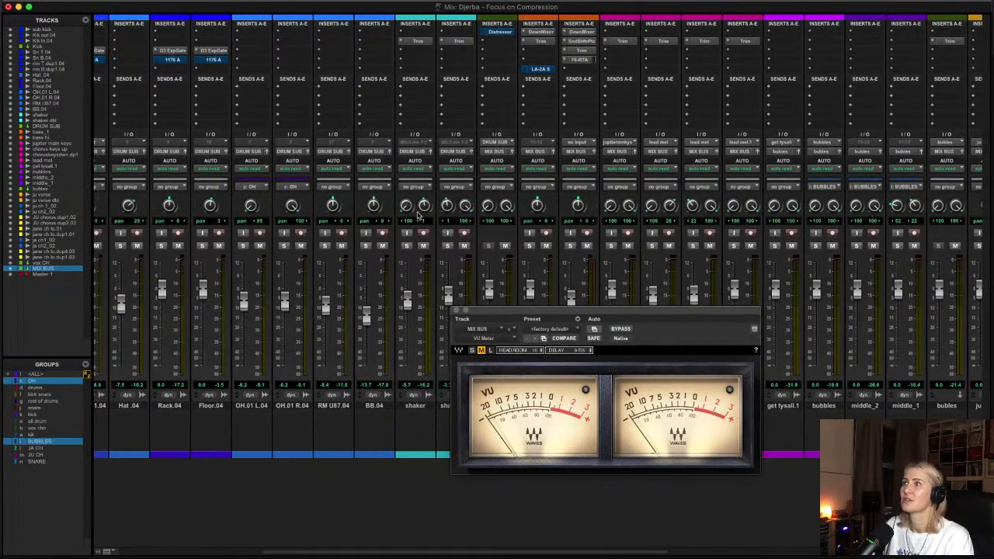
- Open the LA-2A on the bass_1 channel and place it above the VU Meter
scroll(598, 100, right, 2)
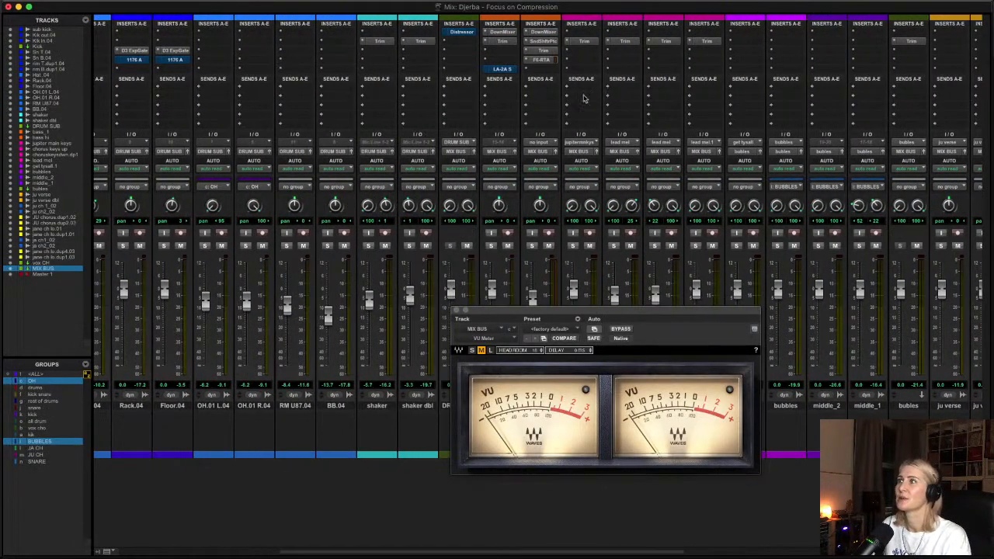
click(499, 68)
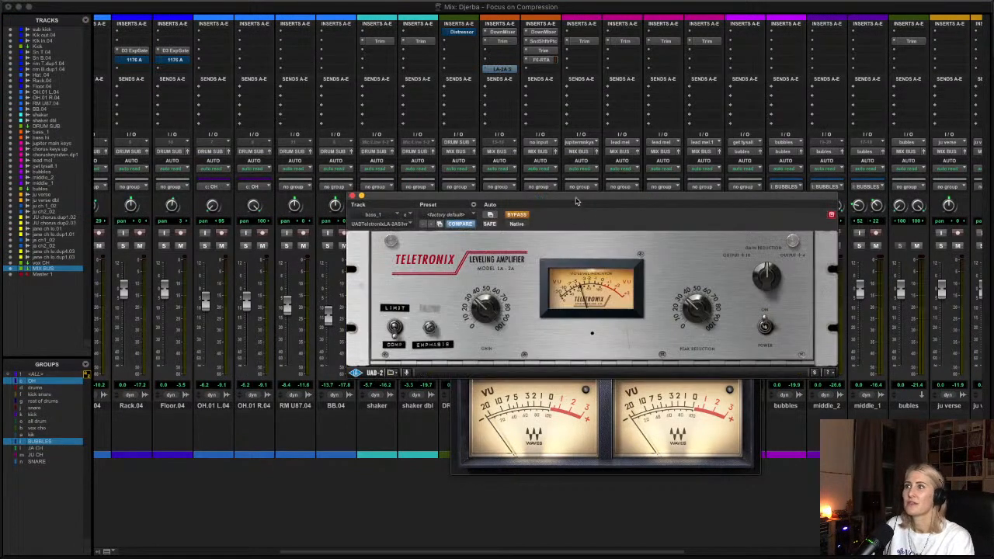
drag(578, 196, 574, 104)
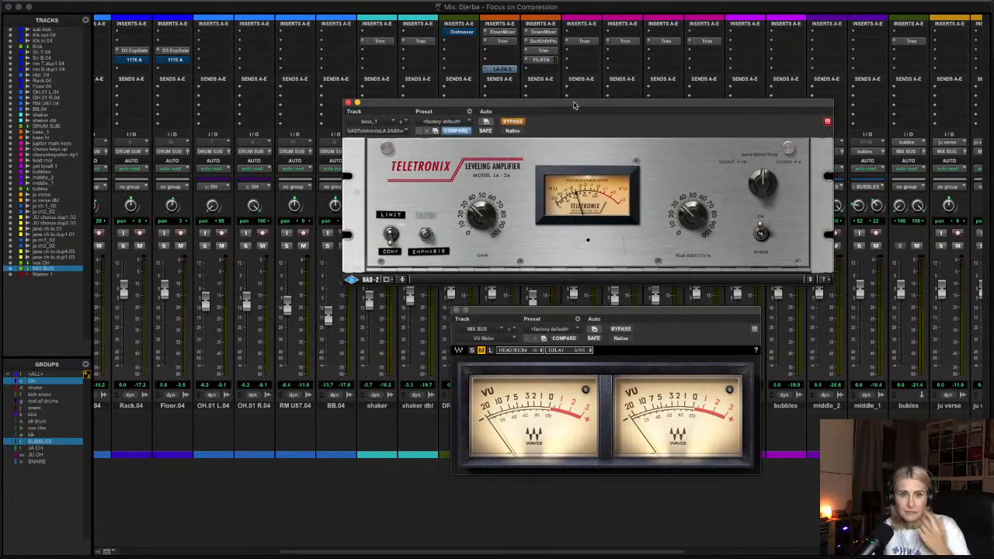
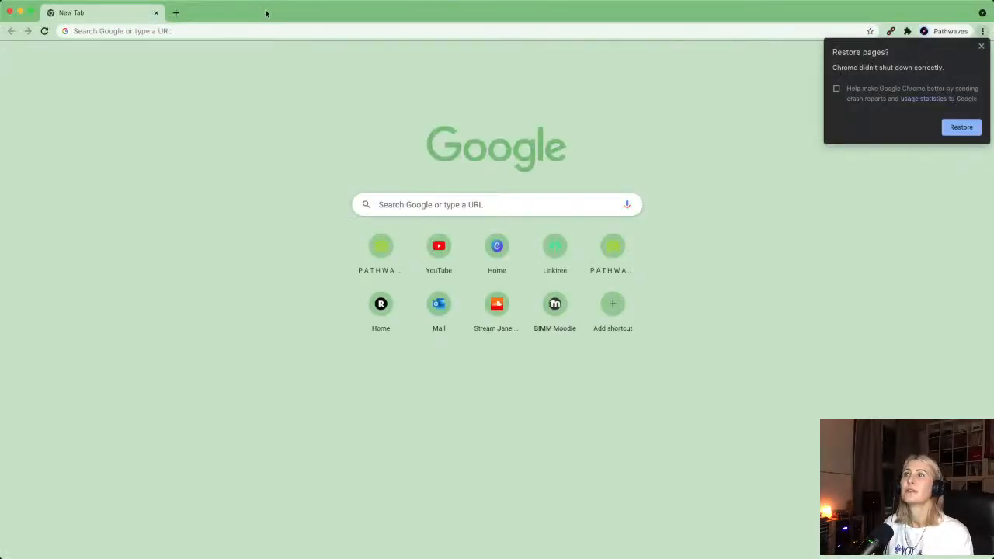
- Switch to Chrome, look up "la 2a history" and open Universal Audio's article on the history of the Teletronix LA-2A
drag(269, 11, 285, 26)
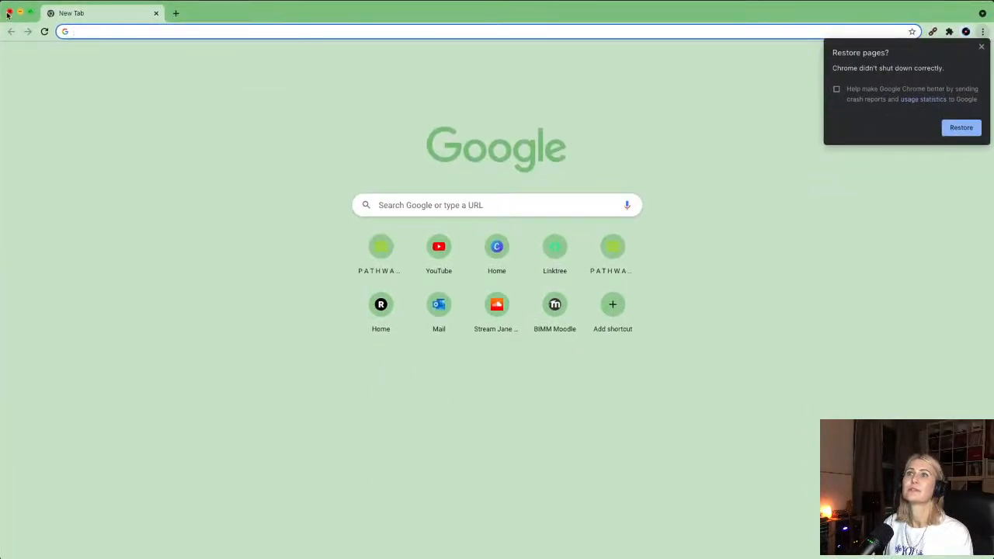
click(442, 205)
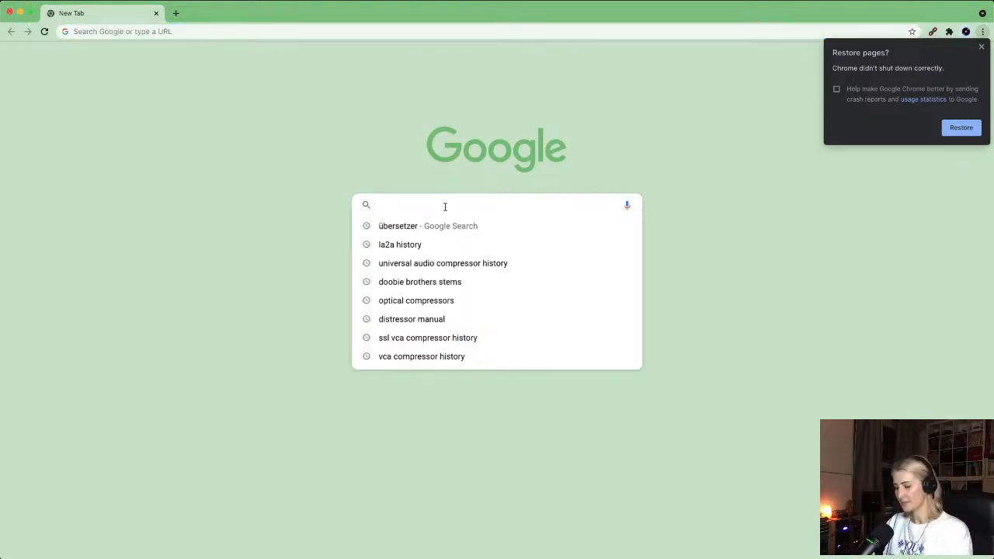
text(la 2a hirst)
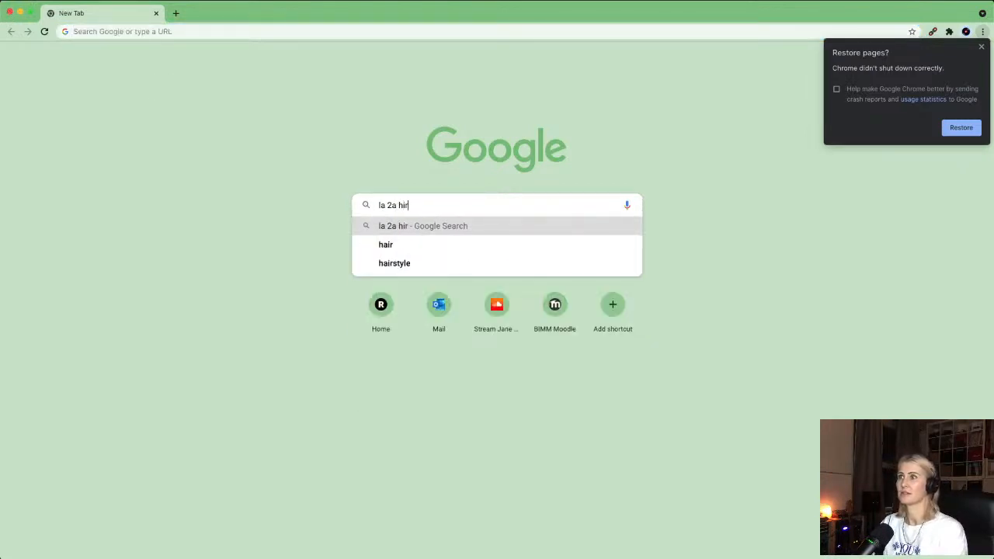
key(BackSpace)
key(BackSpace)
key(BackSpace)
text(story)
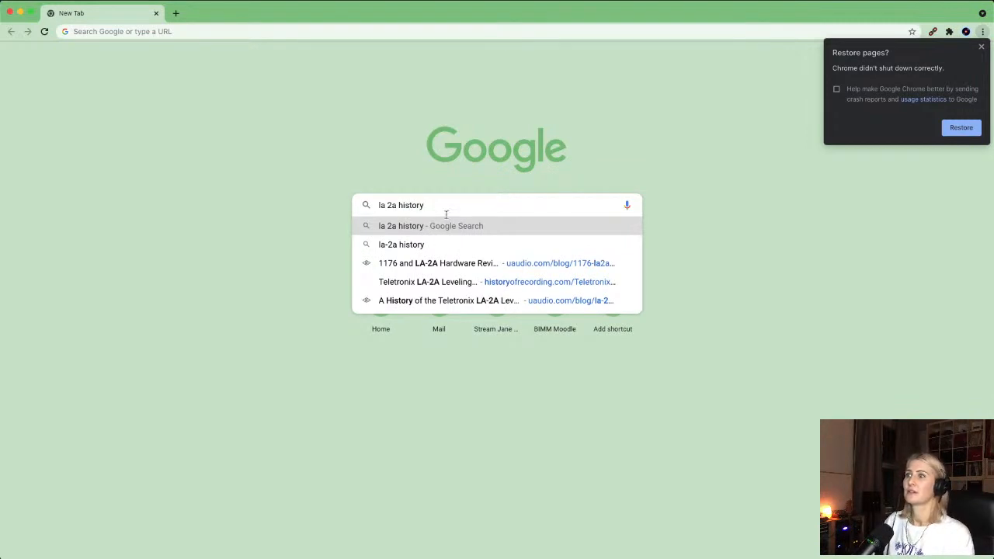
click(491, 302)
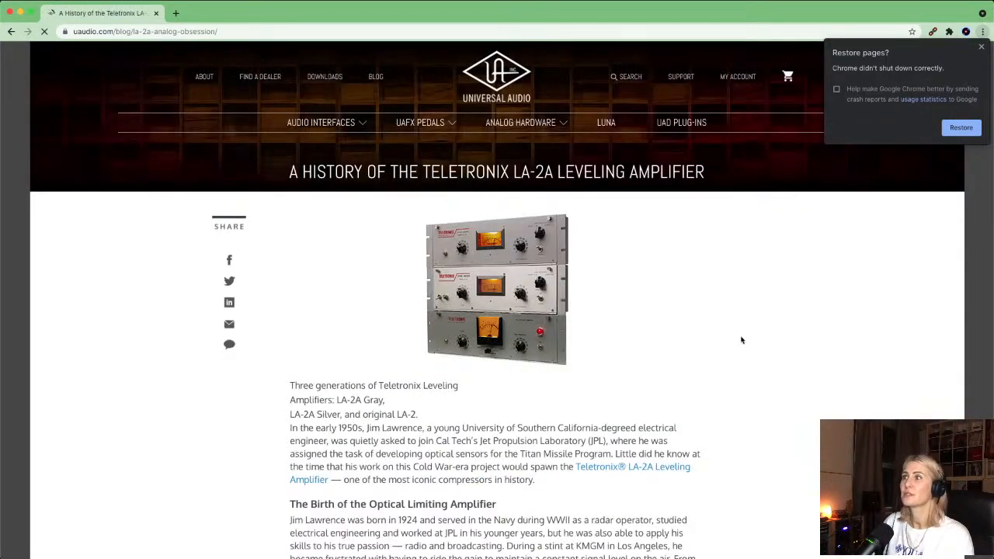
- Skim the LA-2A article, view its original Leveling Amplifier brochure at full size, and return to the article
scroll(742, 340, down, 3)
scroll(742, 340, down, 10)
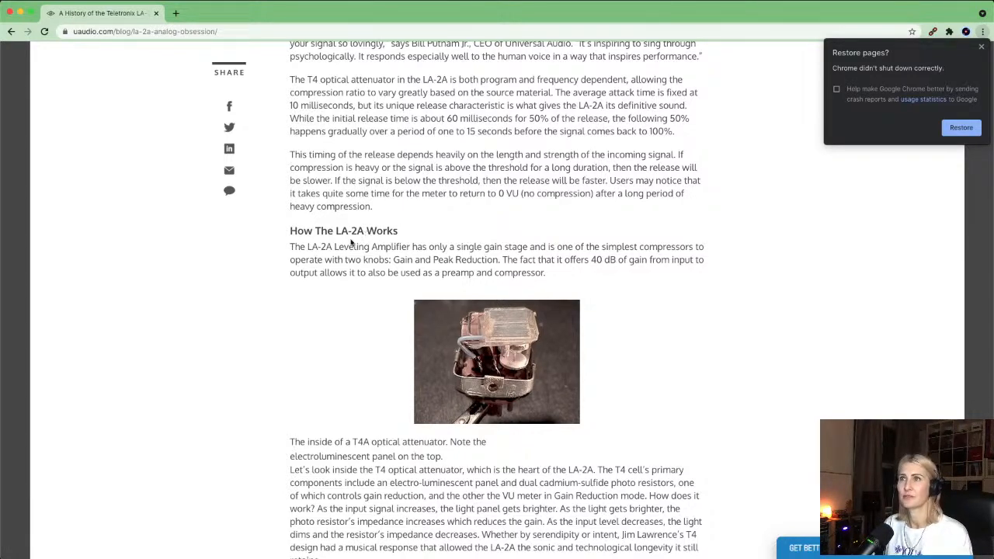
scroll(357, 244, up, 6)
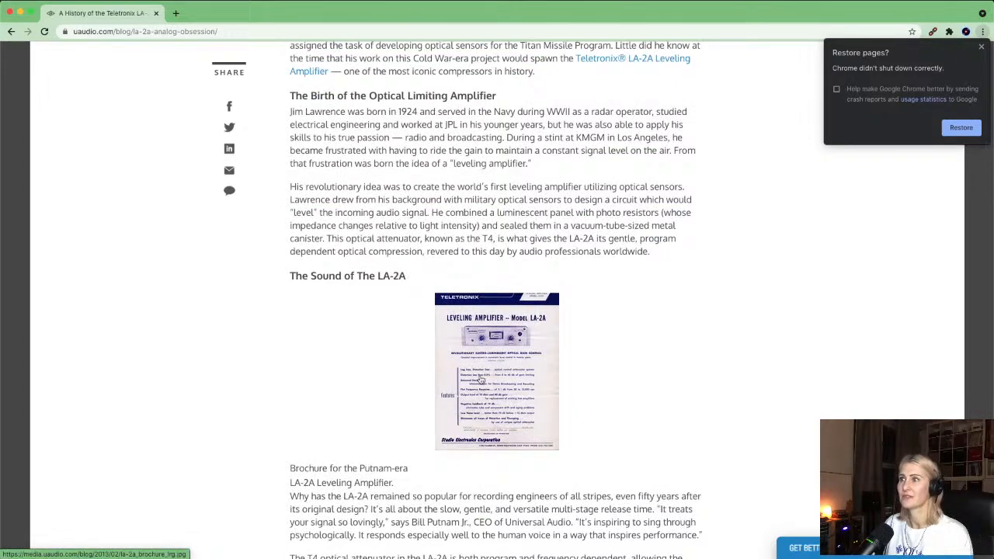
click(480, 381)
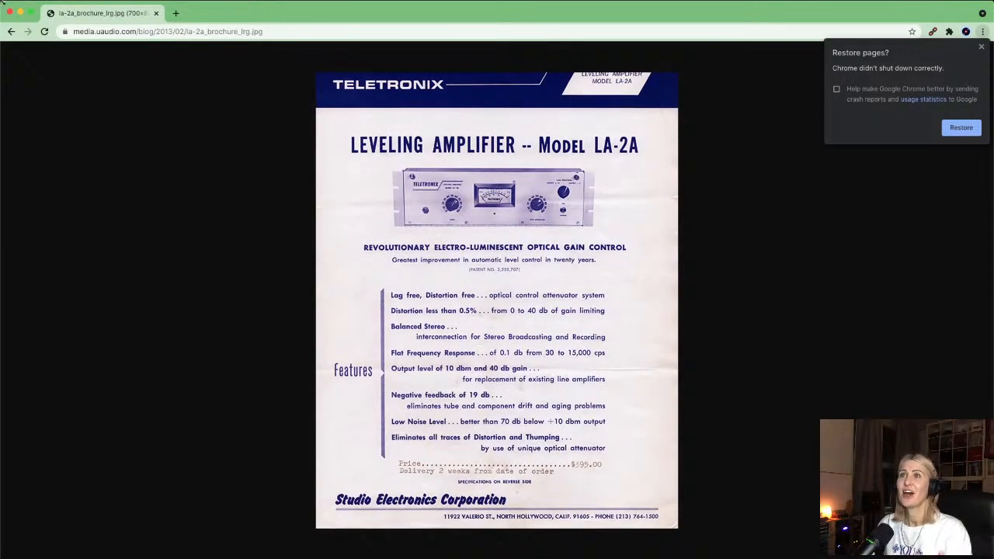
click(11, 32)
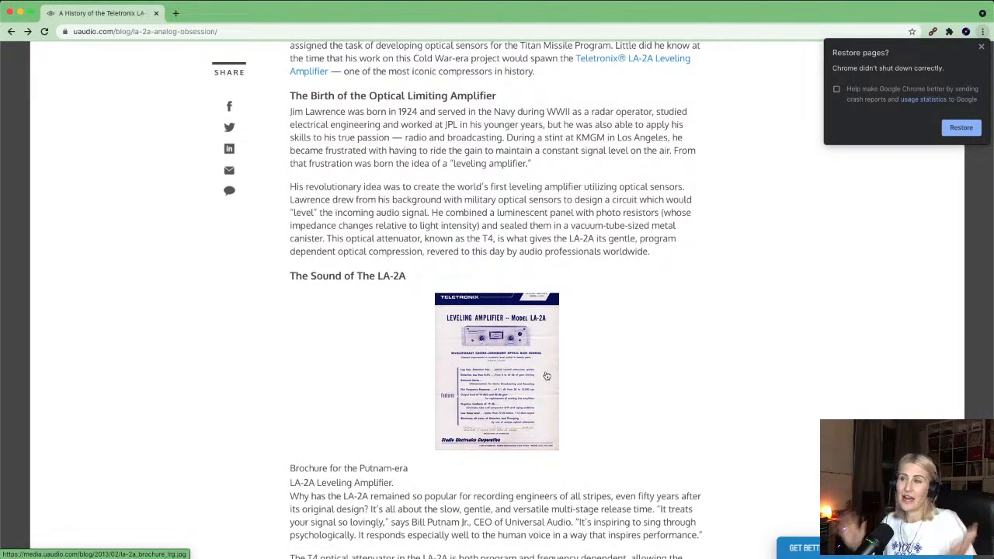
- Read on from the sound of the LA-2A to how it works and the T4 optical attenuator
scroll(572, 410, down, 3)
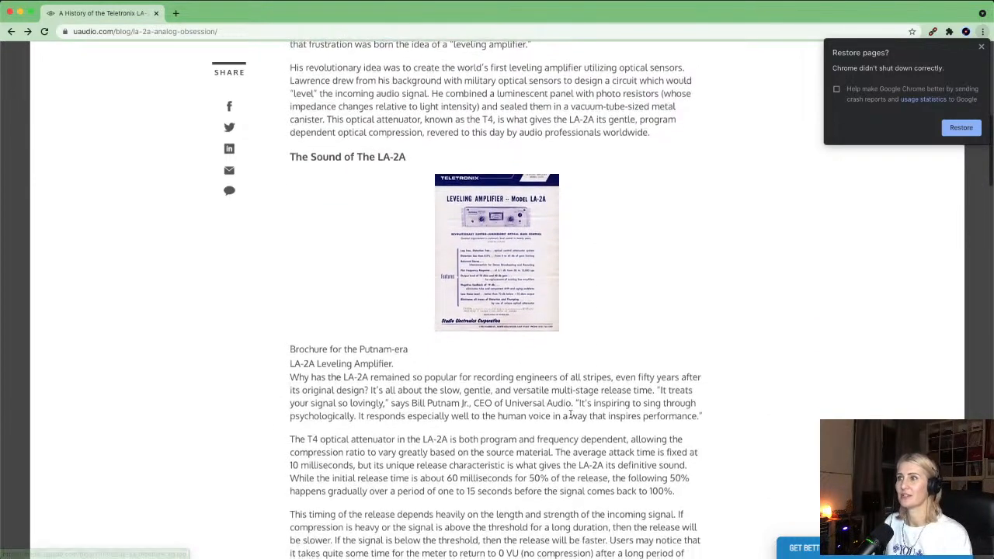
scroll(582, 442, down, 6)
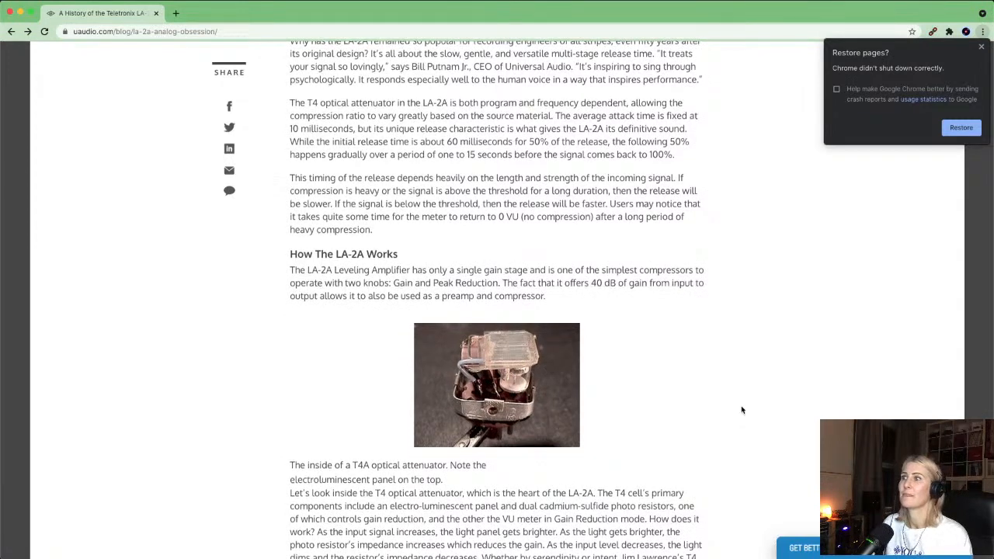
scroll(741, 410, down, 1)
scroll(742, 410, down, 2)
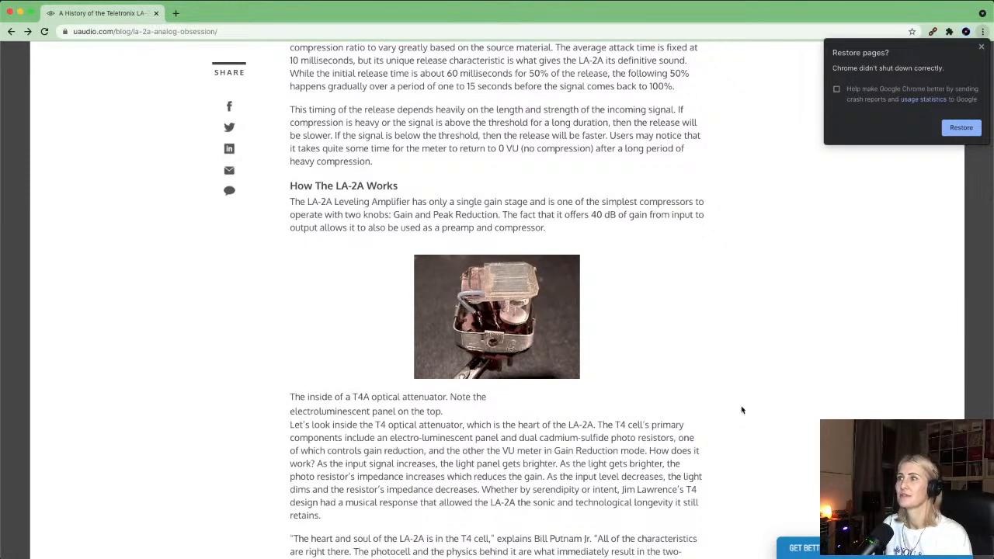
scroll(741, 409, down, 1)
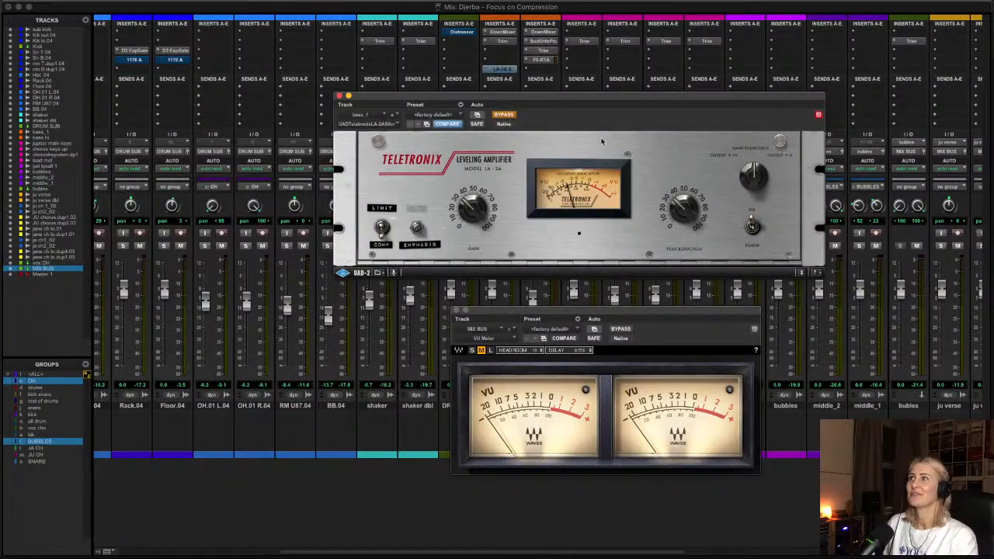
- Select the bass_1 track and arrange the LA-2A and VU Meter windows so both stay visible beside its channel
drag(486, 100, 683, 76)
drag(566, 309, 224, 217)
click(541, 405)
click(498, 406)
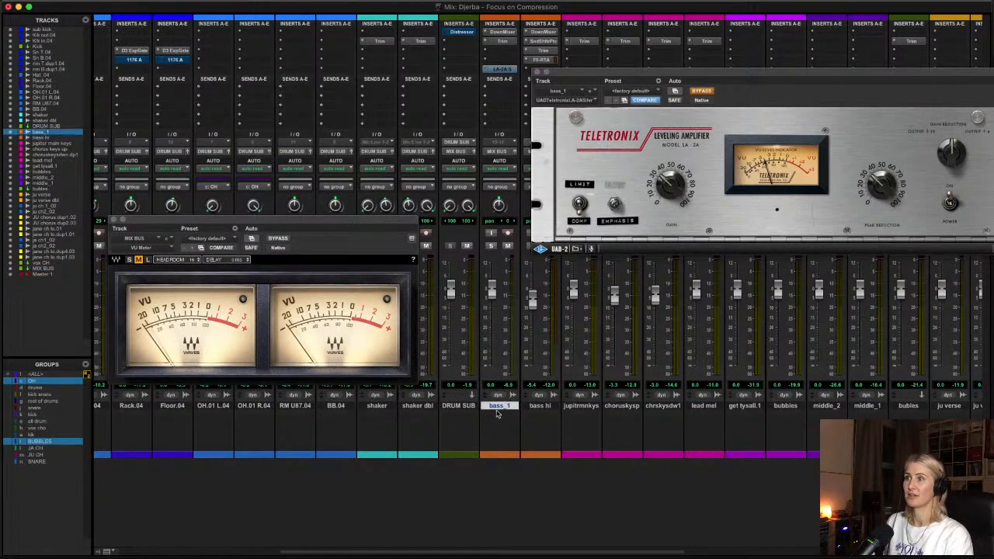
drag(711, 75, 619, 70)
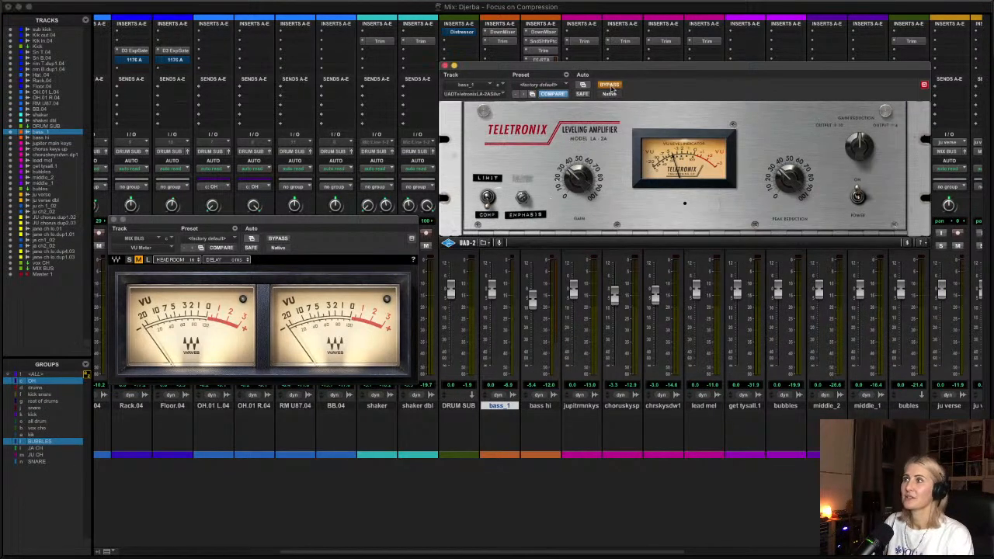
- Take the LA-2A on bass_1 out of bypass, start playback and solo bass_1, keeping its channel uncovered
drag(591, 71, 696, 65)
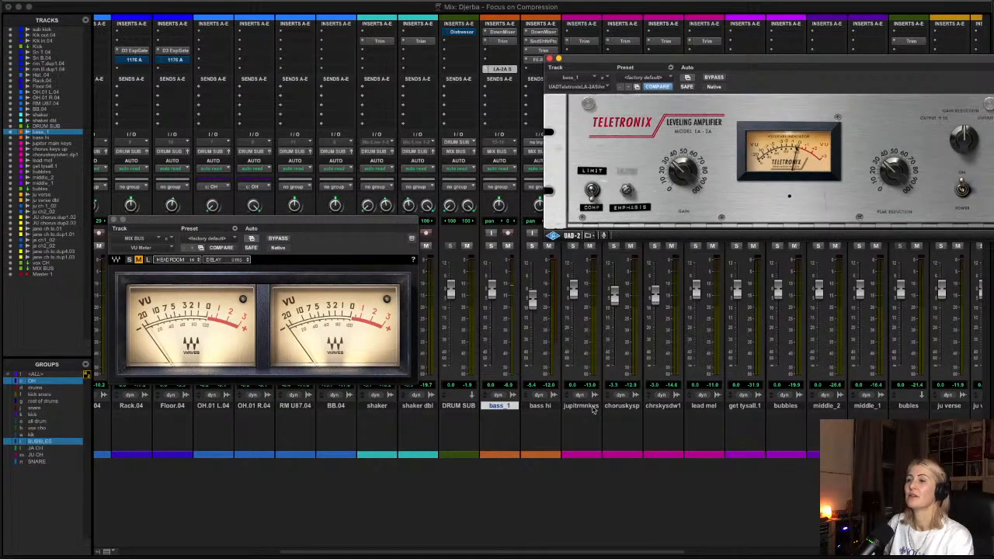
key(space)
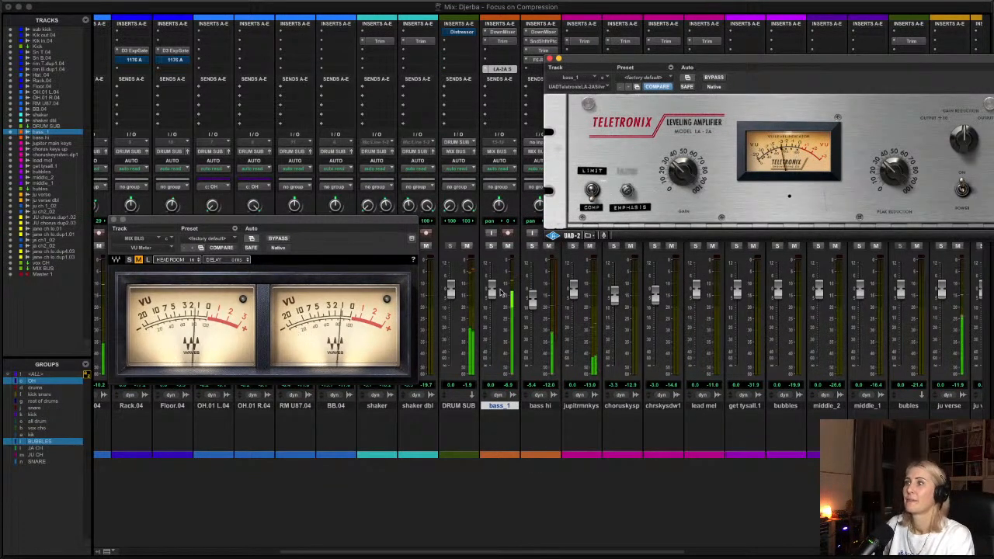
click(491, 245)
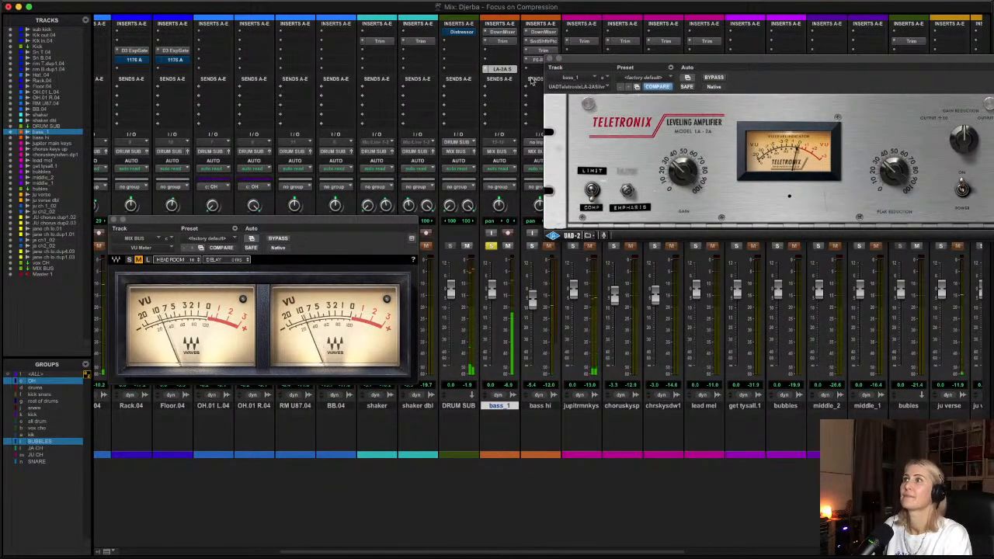
drag(661, 58, 634, 49)
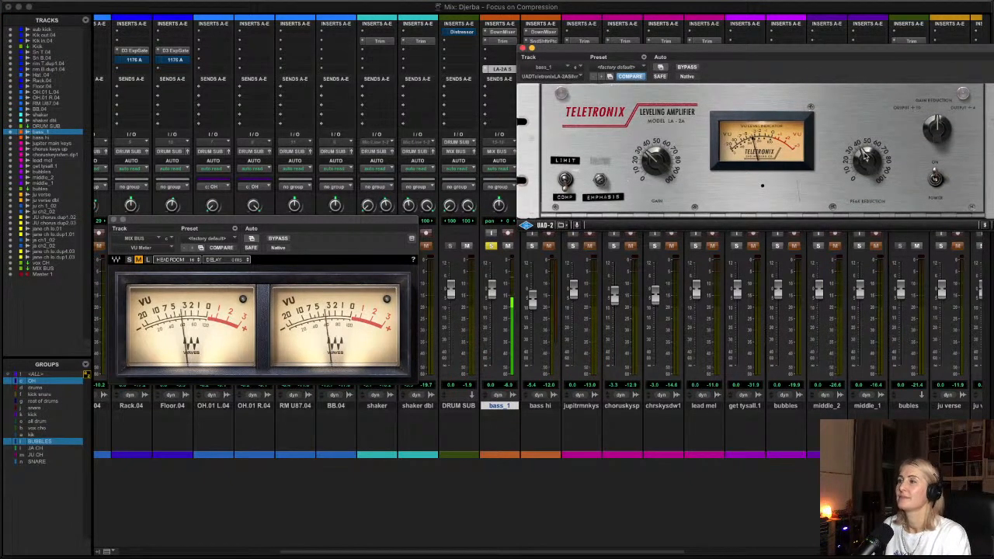
- Compare the soloed bass_1 with the LA-2A bypassed and active, leaving the compressor active
drag(868, 172, 865, 163)
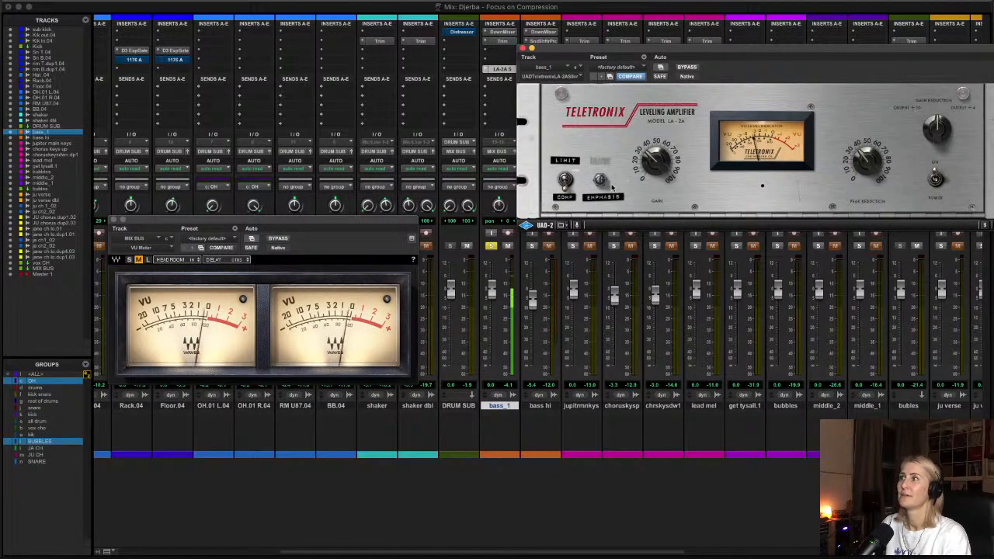
click(687, 68)
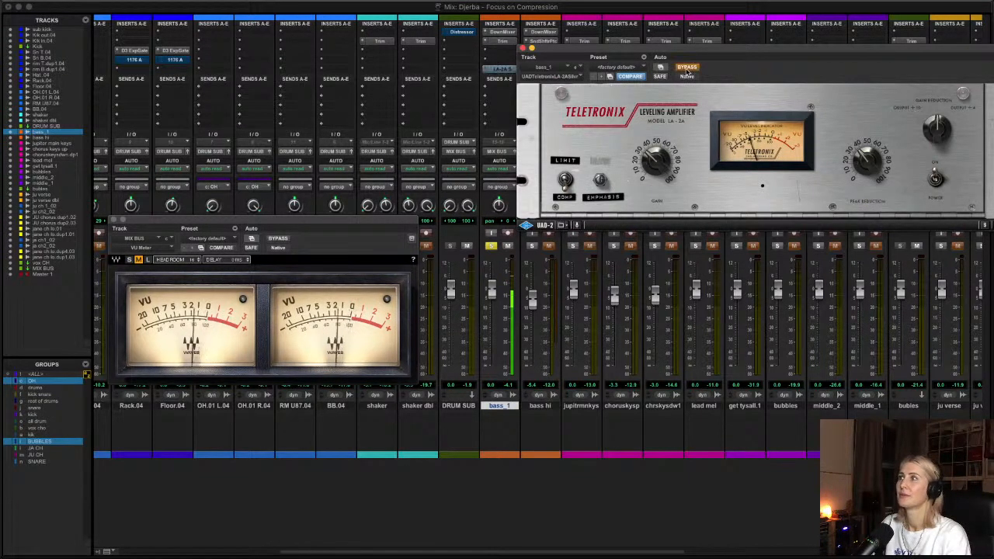
click(686, 68)
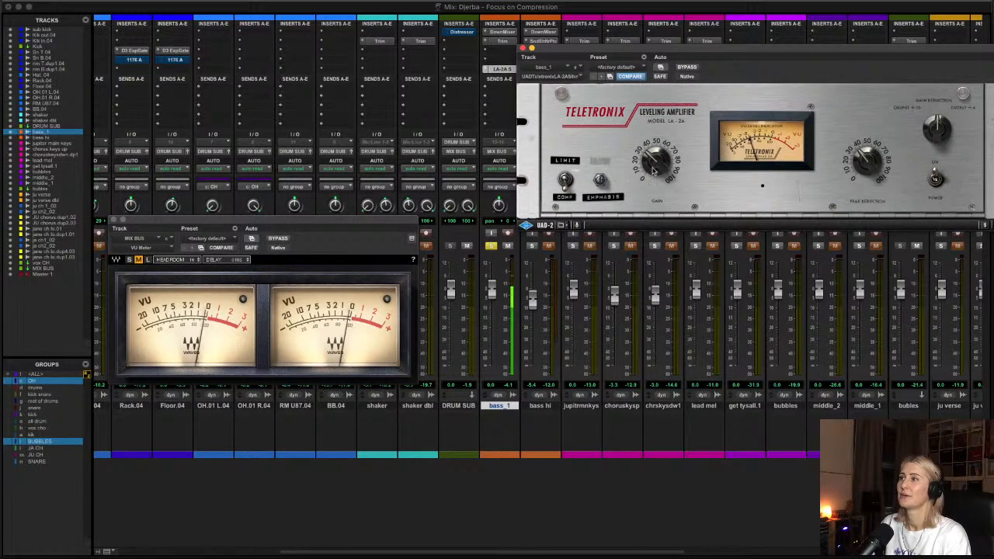
click(688, 68)
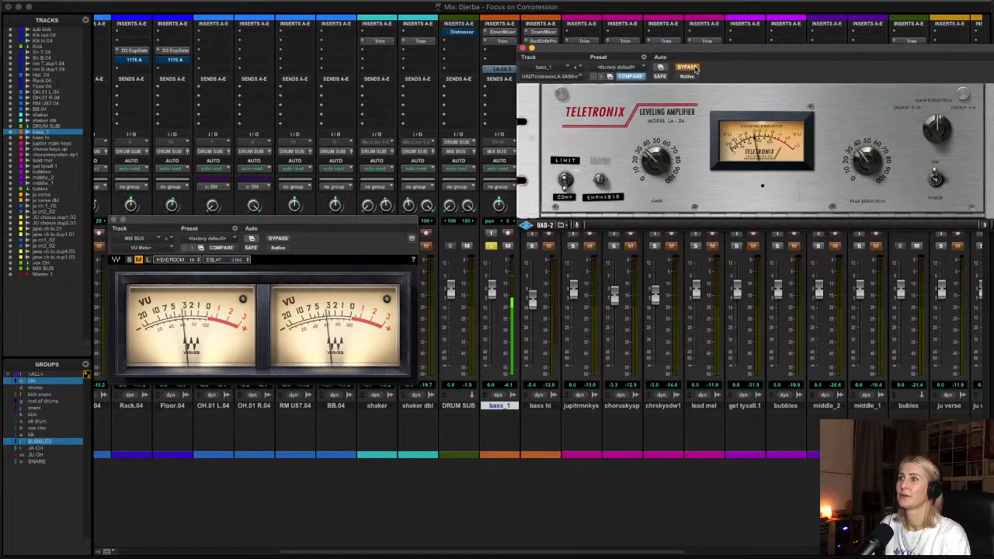
click(692, 68)
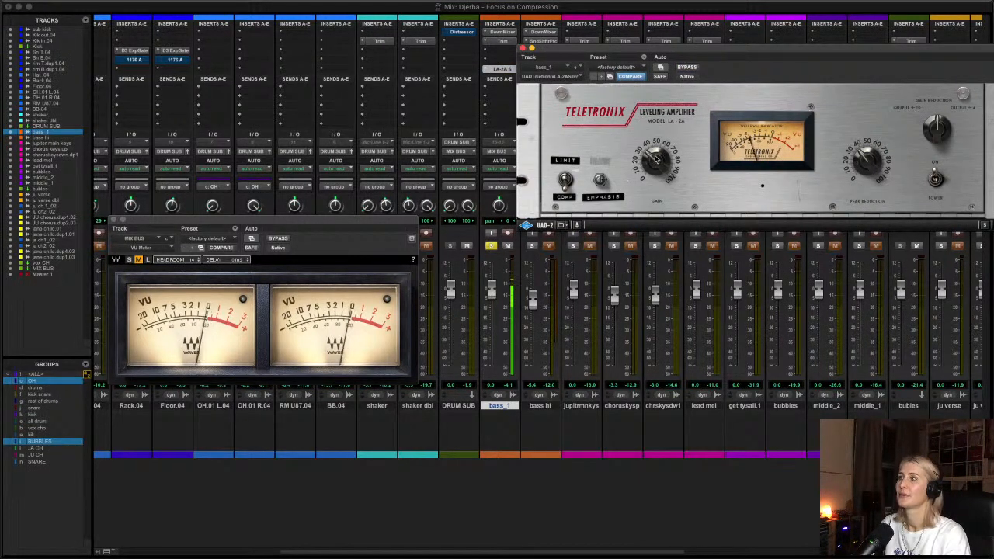
- Close the LA-2A and the VU Meter windows
click(522, 48)
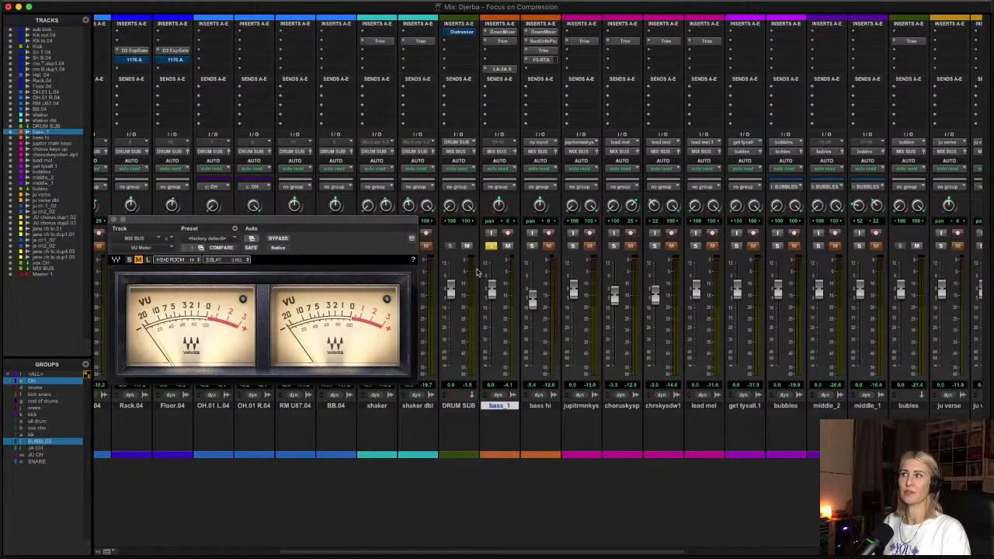
drag(262, 225, 703, 335)
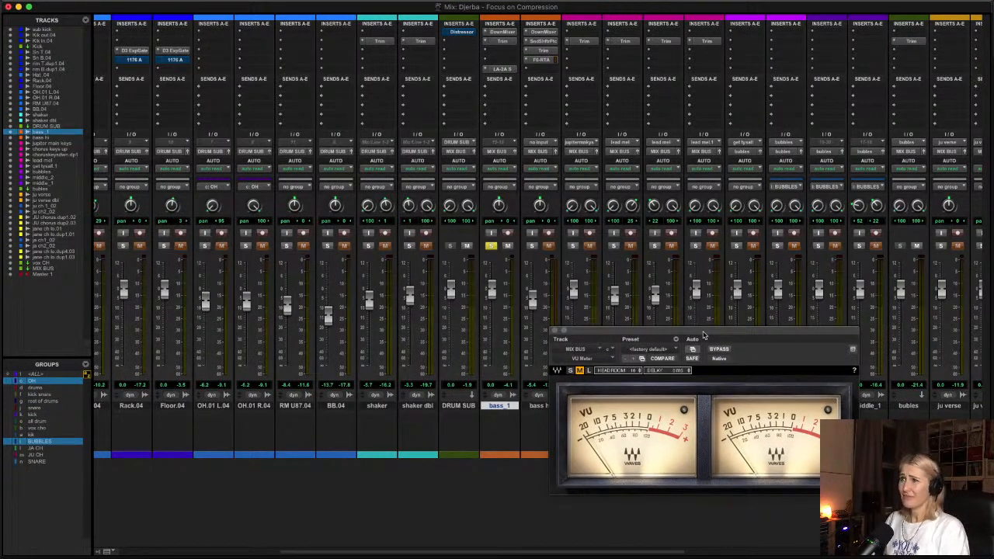
click(554, 331)
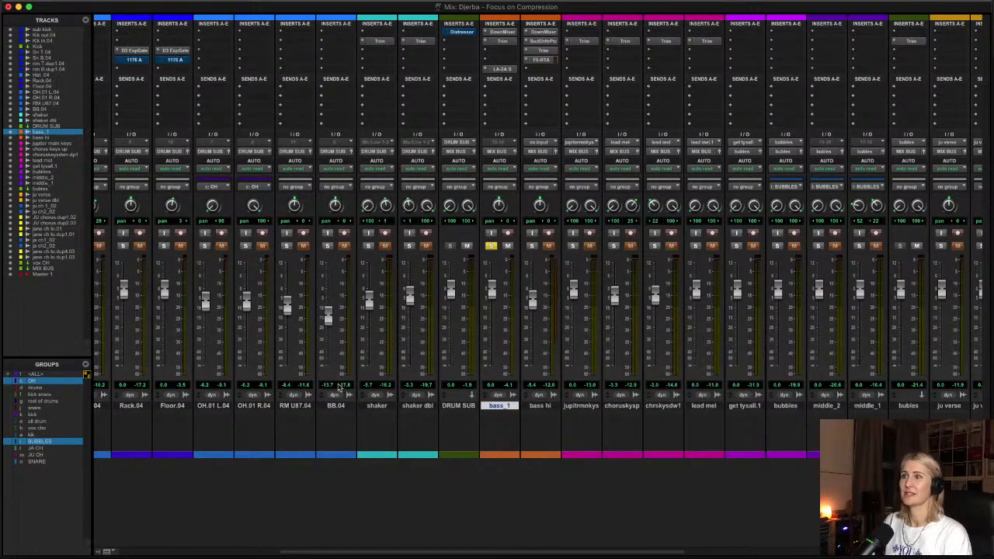
- Enable the drums group and move the solo from bass_1 to the Sn T.04 drum track
scroll(339, 388, left, 3)
click(262, 245)
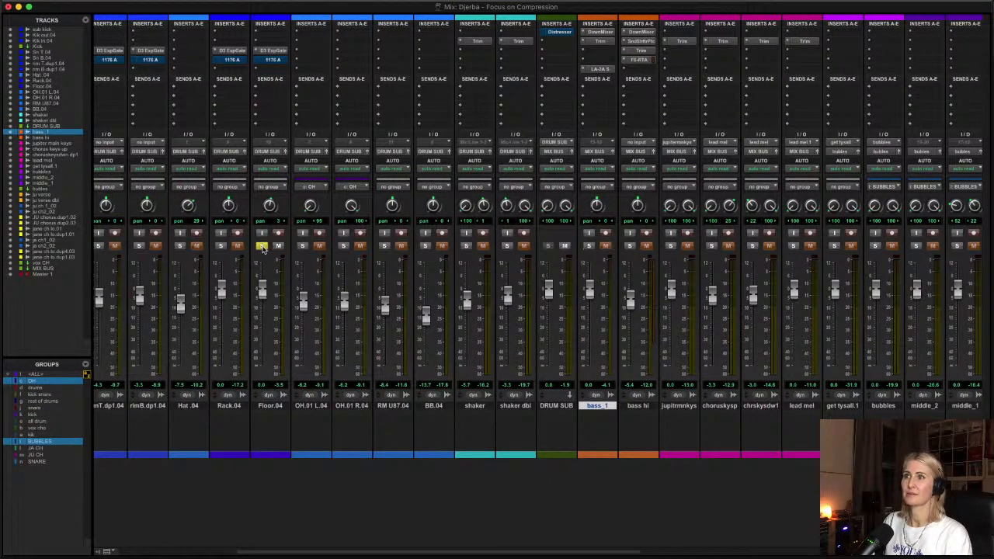
scroll(129, 454, left, 4)
click(137, 407)
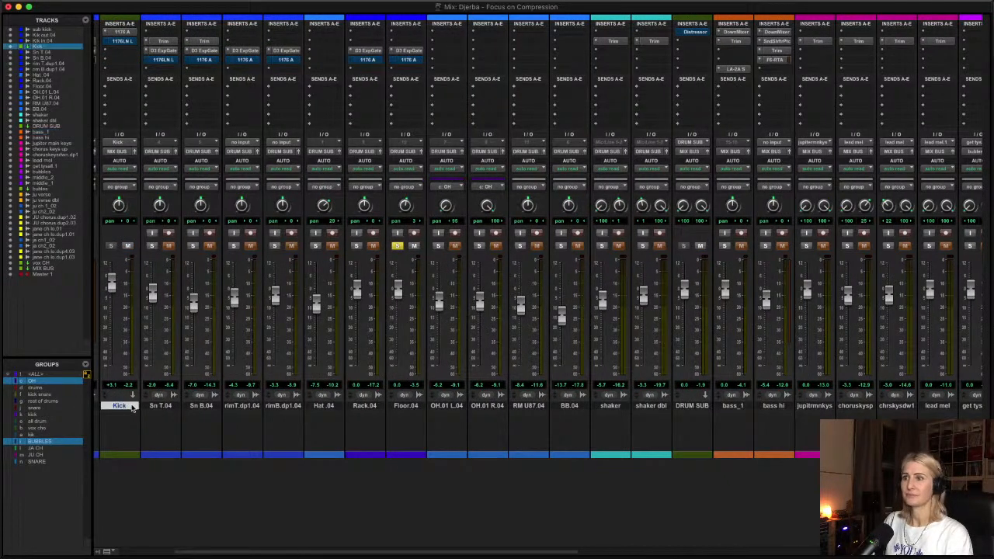
scroll(130, 410, left, 3)
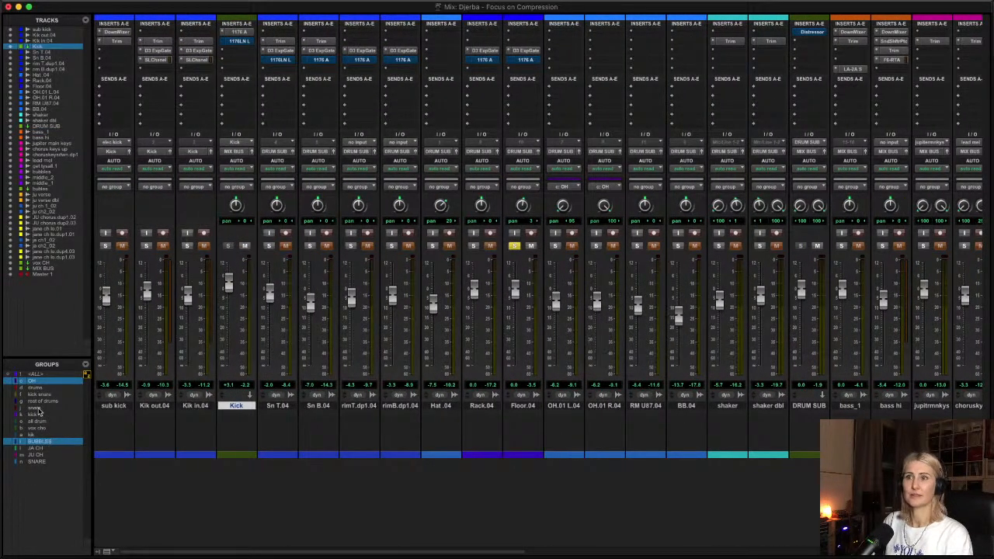
click(38, 388)
click(269, 246)
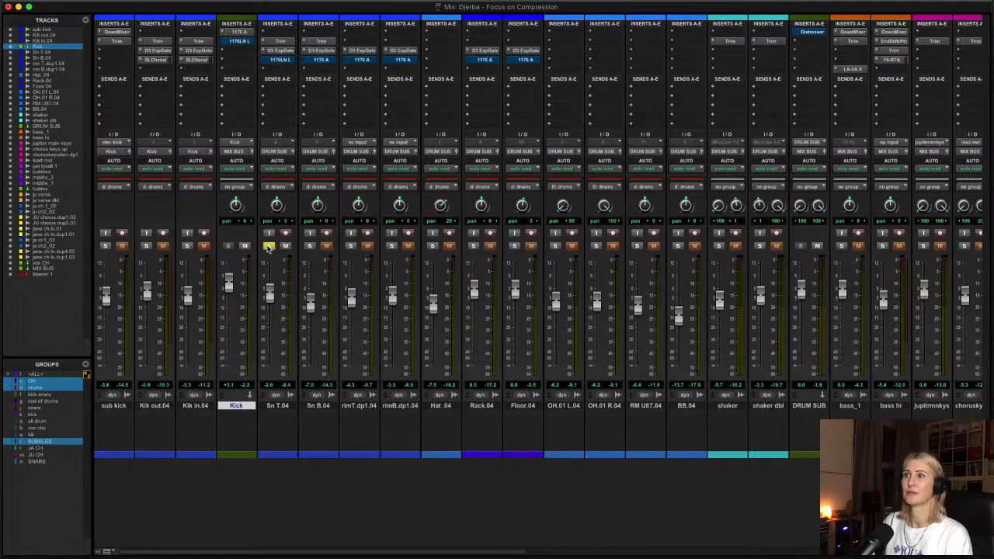
- Clear the solo on Sn T.04 and check the LA-2A on bass_1 during full-mix playback, closing the compressor window when done
click(266, 246)
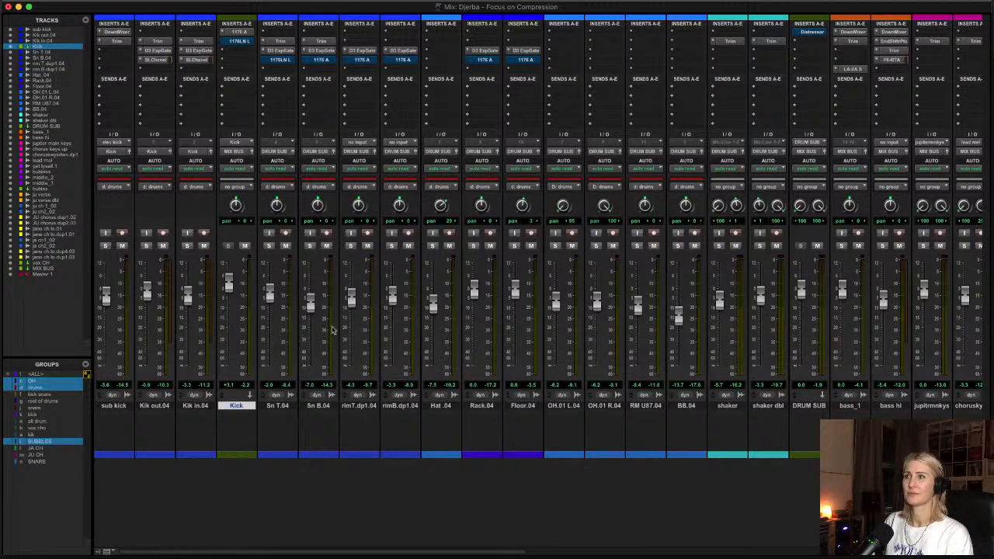
scroll(652, 493, right, 5)
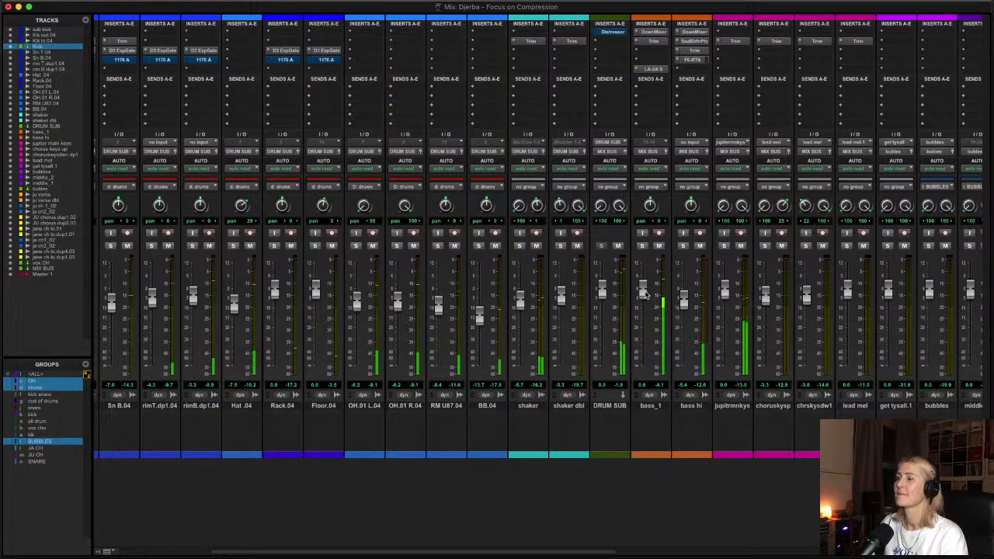
scroll(728, 313, right, 5)
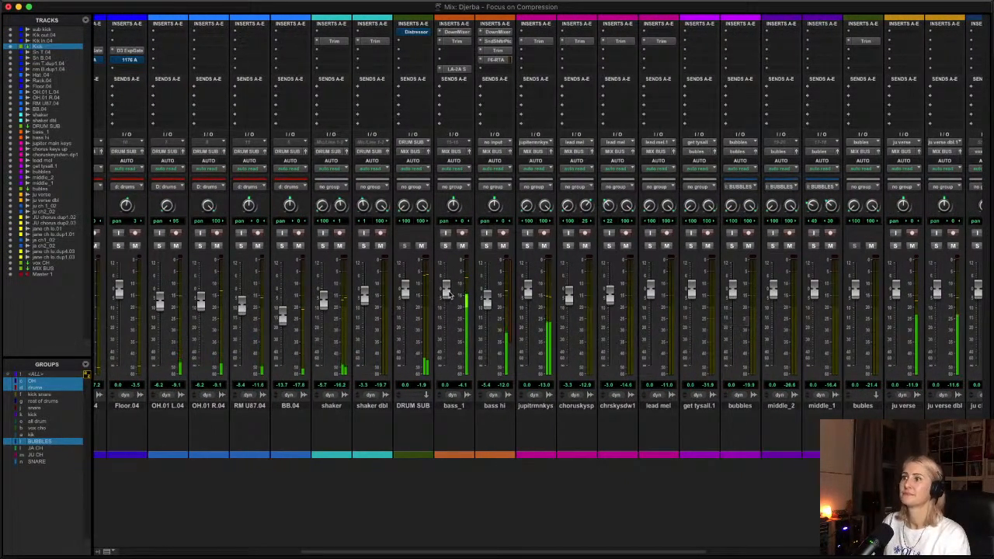
click(450, 69)
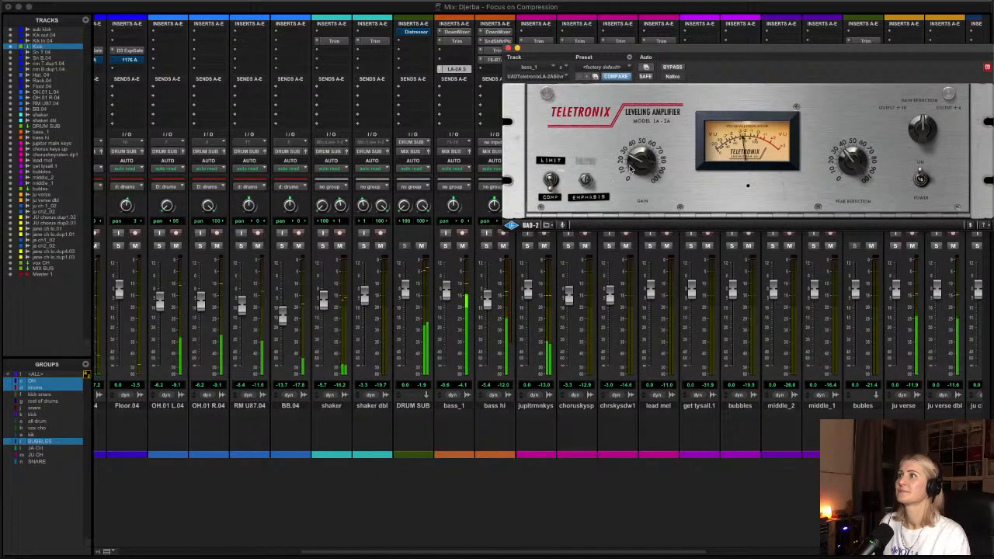
click(509, 49)
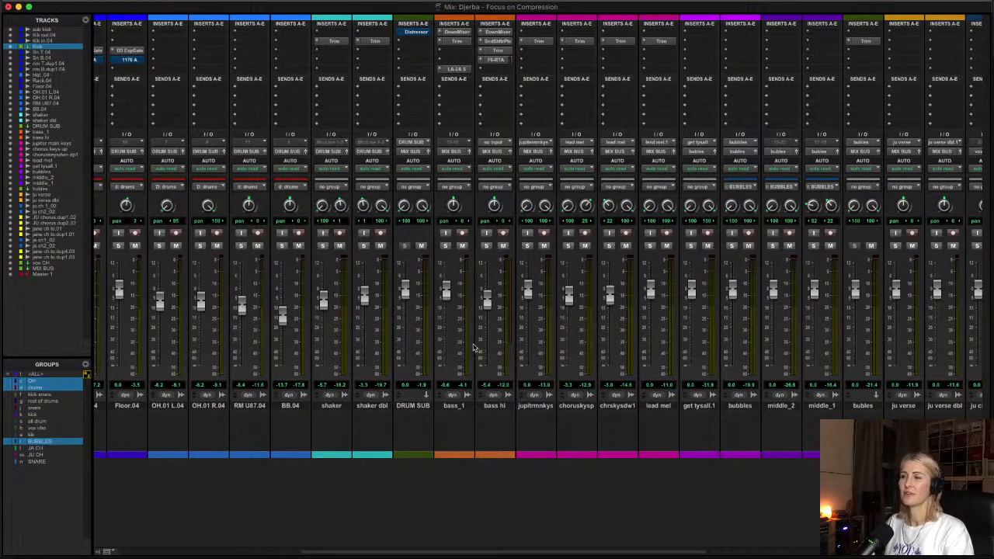
- Select the bass_1 track and bring the vox CH, MIX BUS and Master 1 channels into view
click(461, 407)
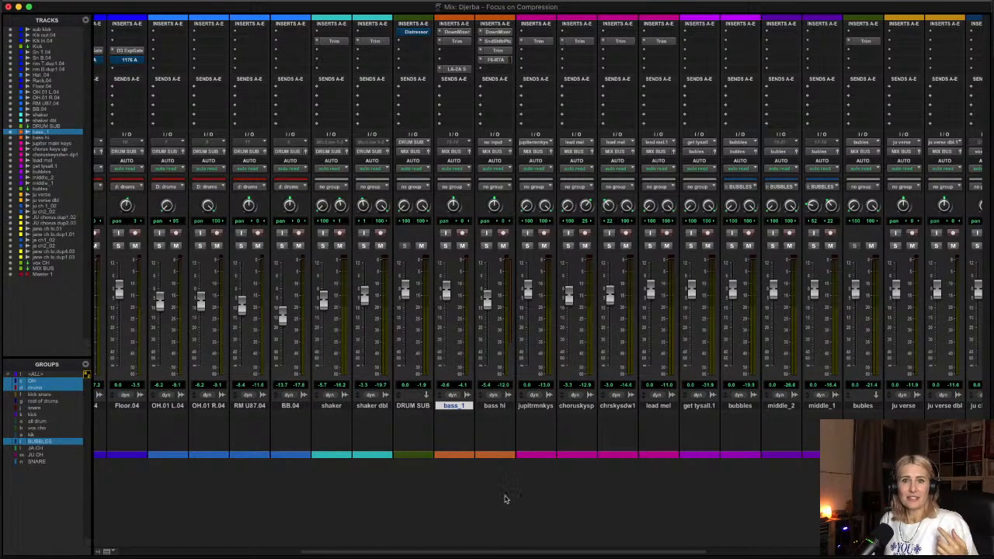
scroll(504, 498, right, 10)
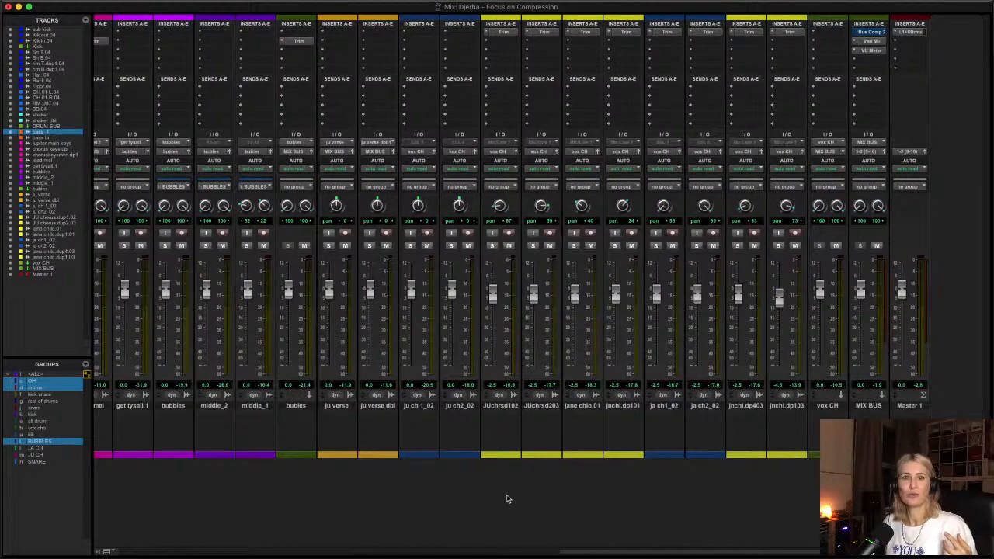